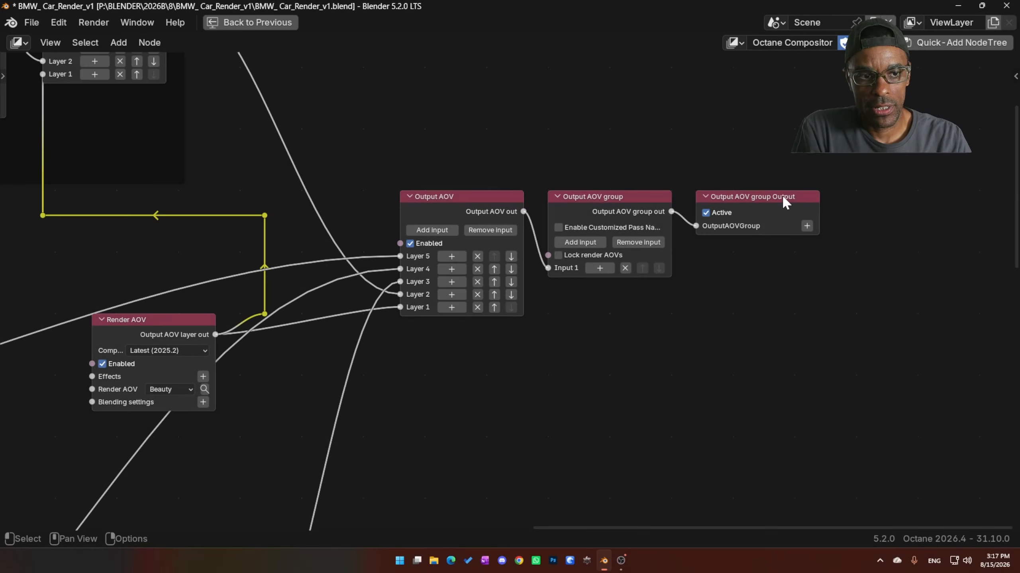
- Arrange the Output AOV, Output AOV group and Output AOV group Output nodes closer together in a row
left_click_drag(784, 198, 828, 203)
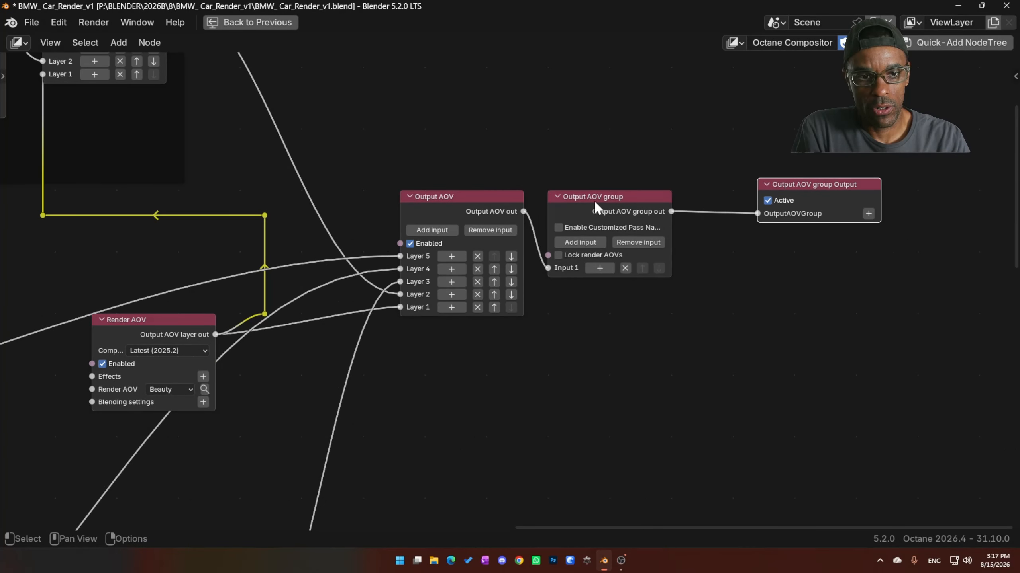
left_click_drag(595, 203, 656, 190)
left_click_drag(467, 195, 516, 184)
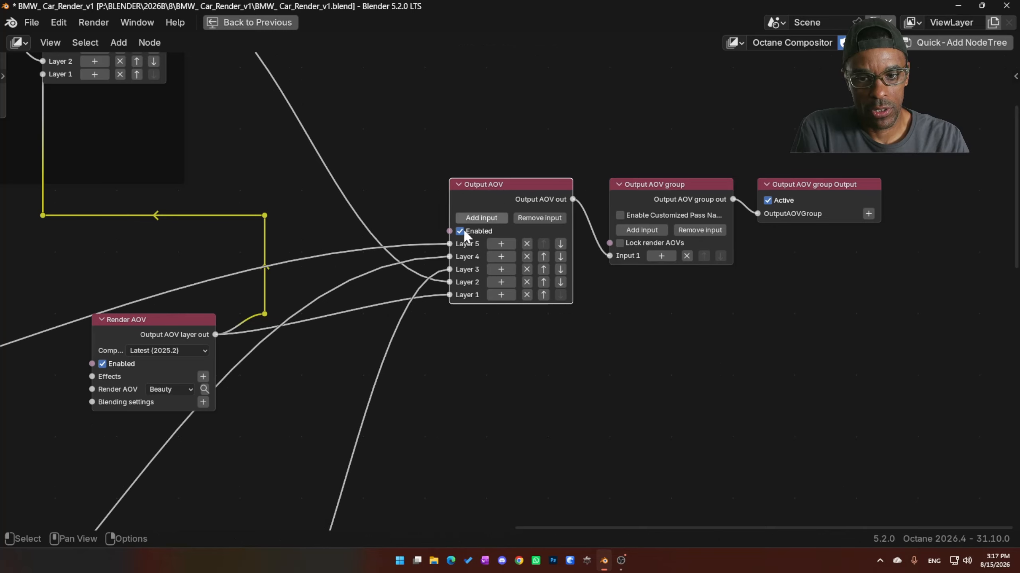
- Adjust the position of the Beauty Render AOV node and shift the framed denoising nodes slightly to the right
mouse_move(120, 338)
left_mouse_down()
mouse_move(346, 349)
mouse_move(346, 371)
mouse_move(152, 364)
mouse_move(118, 340)
mouse_move(131, 340)
left_mouse_up()
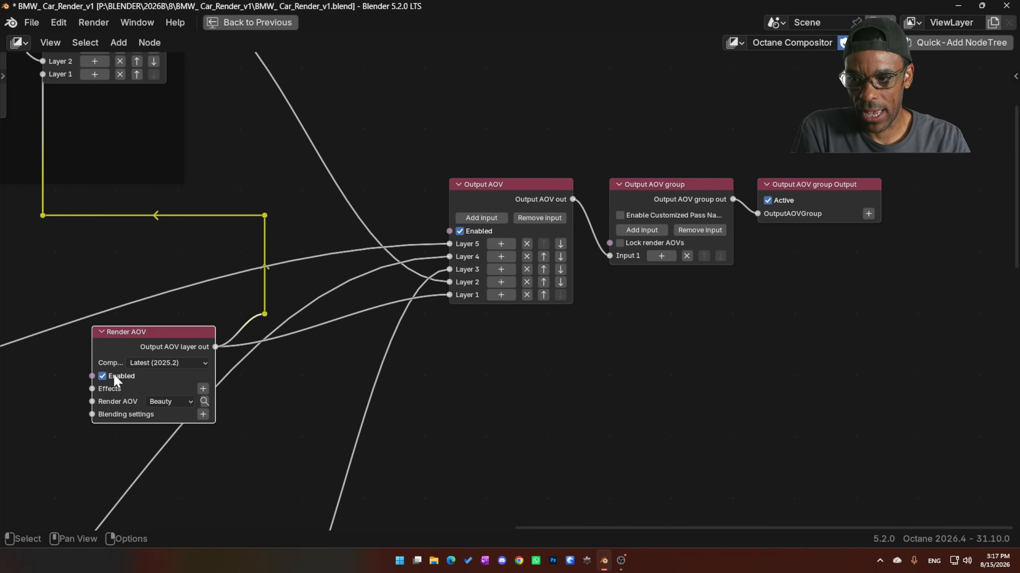
middle_click_drag(338, 326, 367, 378)
left_click_drag(200, 400, 201, 373)
middle_click_drag(216, 360, 590, 460)
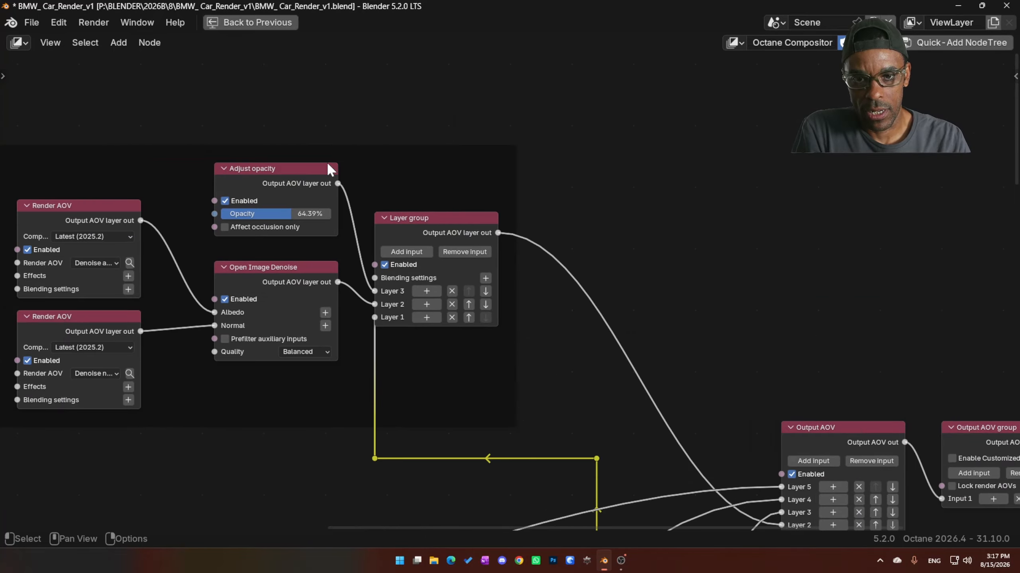
left_click_drag(390, 148, 426, 148)
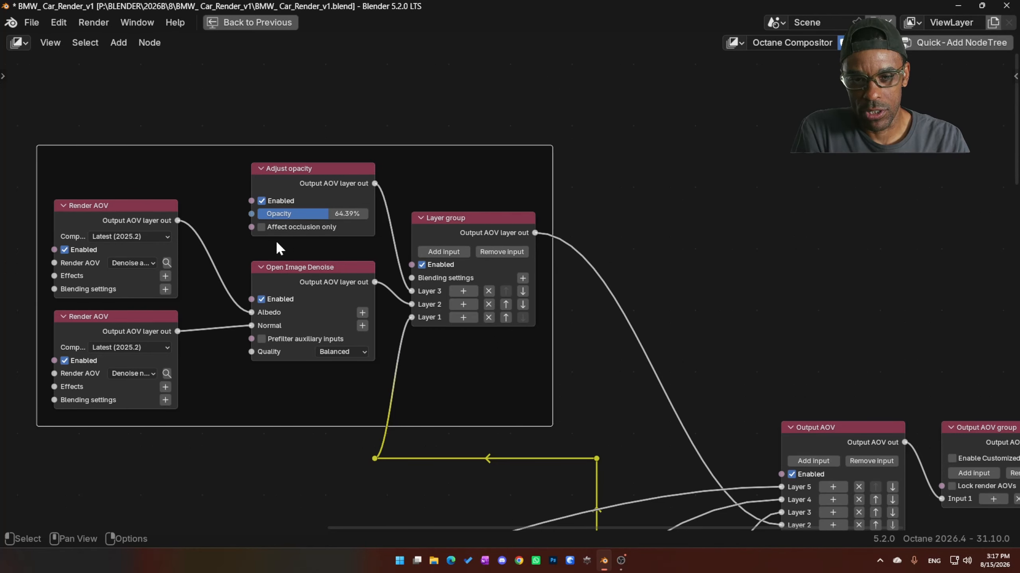
- Return from the maximized node editor to the Shading workspace and centre the car render in the viewport
scroll(580, 345, "down", 2)
middle_click_drag(579, 345, 392, 311)
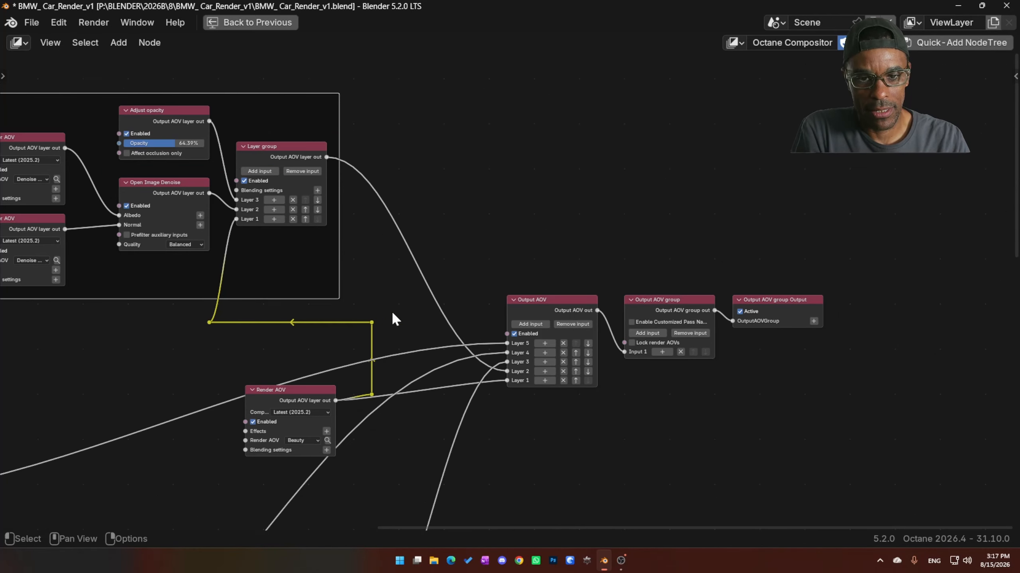
left_click(277, 25)
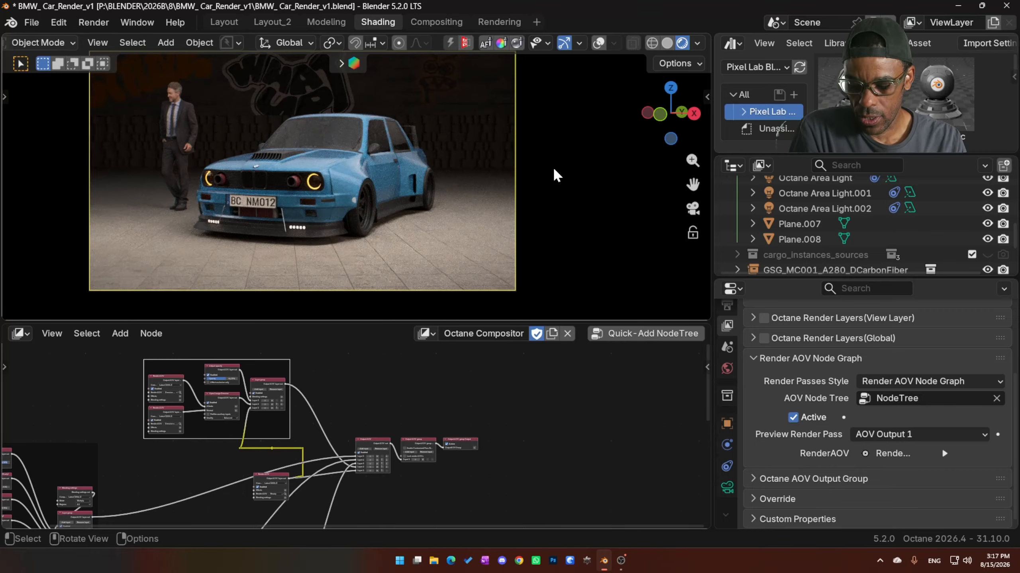
middle_click_drag(553, 169, 558, 183, "shift")
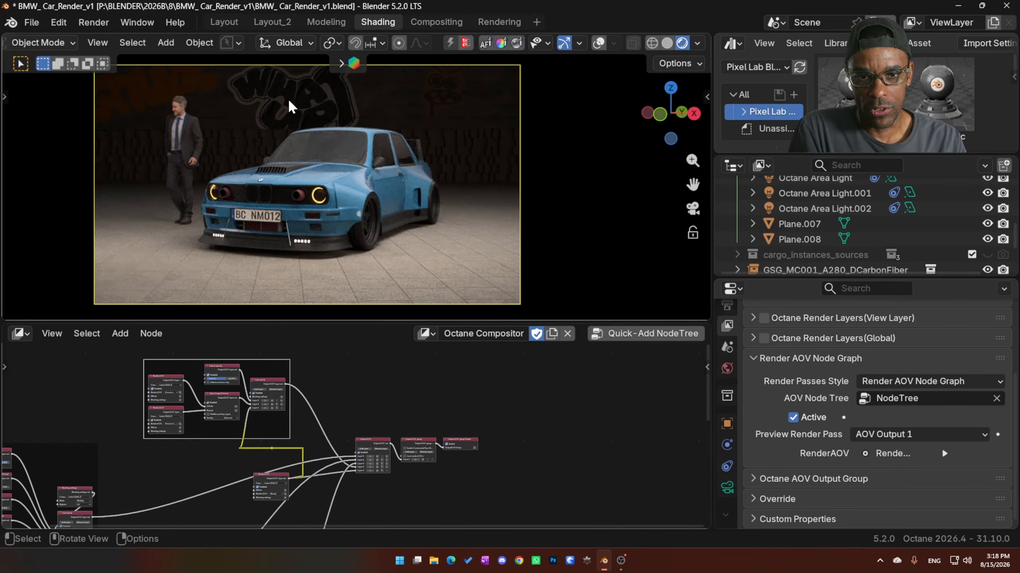
- Preview the Beauty render pass for comparison, and set the preview back to AOV Output 1
left_click(893, 436)
left_click(760, 264)
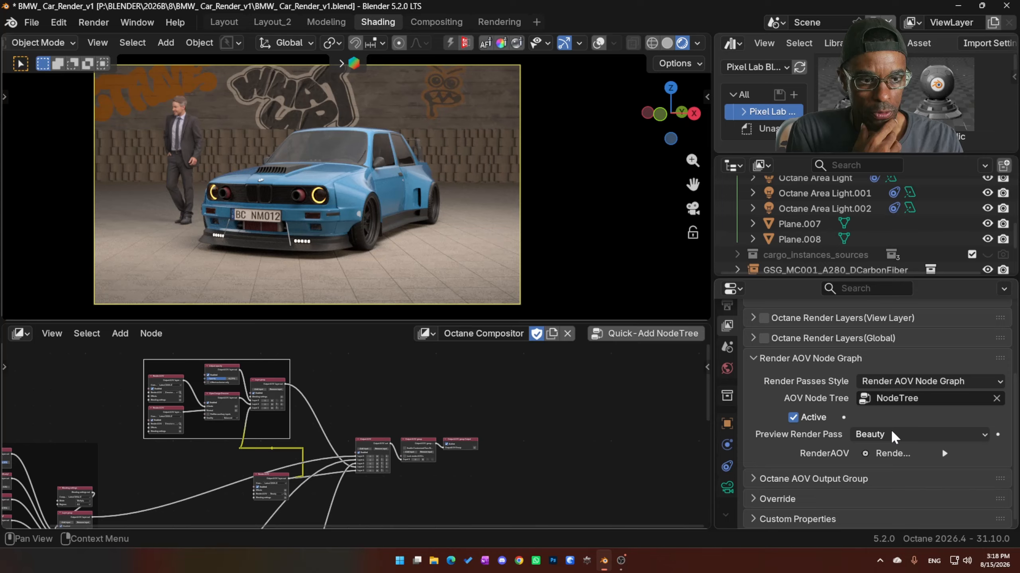
left_click(892, 435)
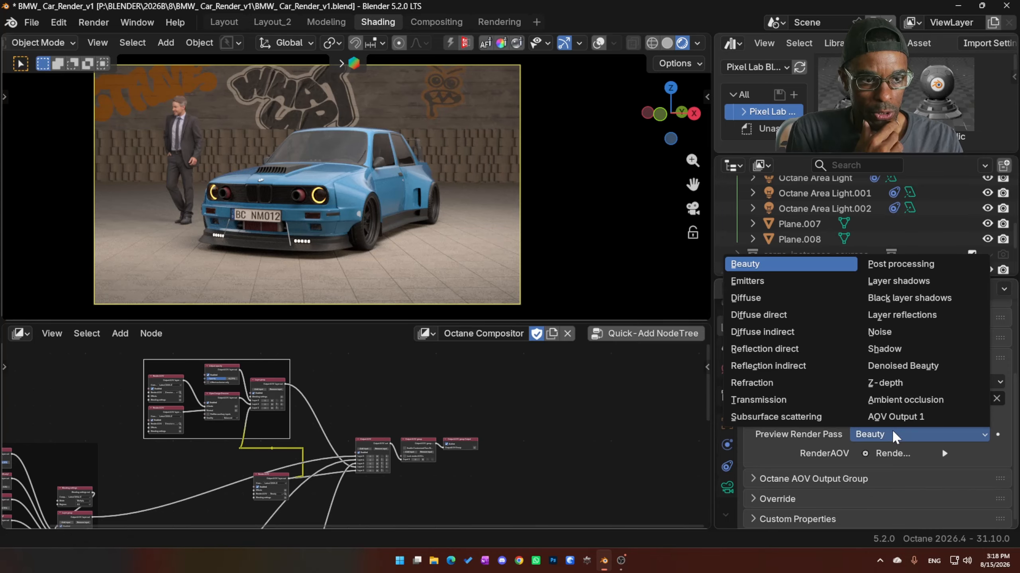
left_click(897, 418)
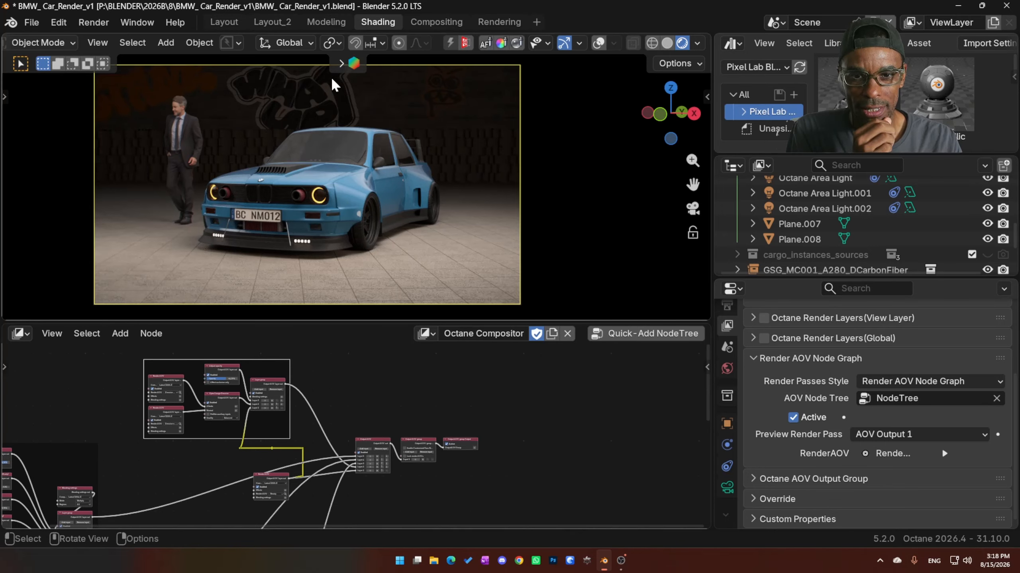
- Enlarge the Octane Compositor node area by shrinking the viewport, and bring the imager and post processing nodes into view
middle_click_drag(408, 409, 423, 407)
scroll(448, 469, "up", 1)
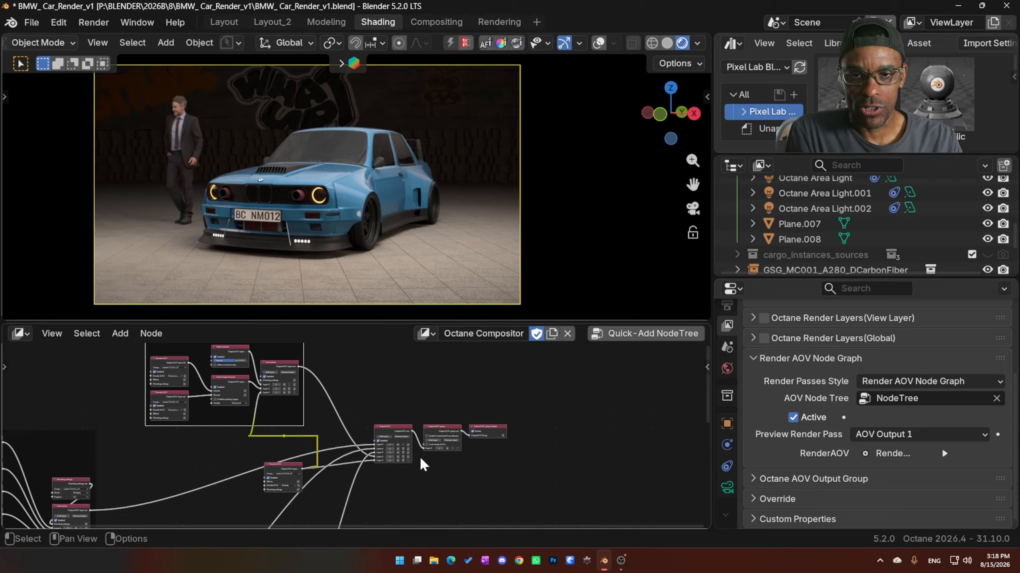
middle_click_drag(424, 465, 497, 422)
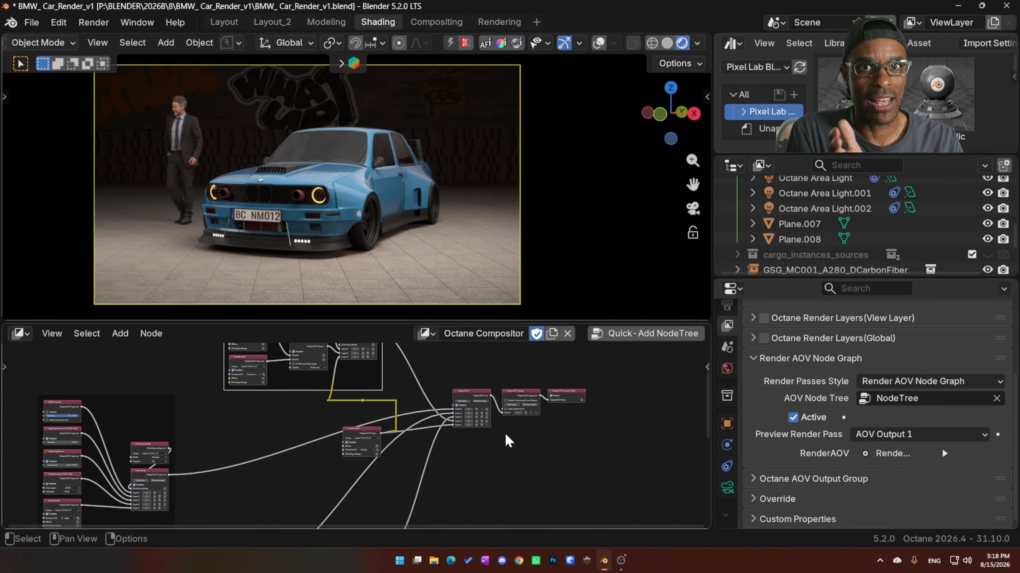
middle_click_drag(461, 437, 468, 344)
middle_click_drag(468, 529, 462, 485)
scroll(466, 466, "up", 5)
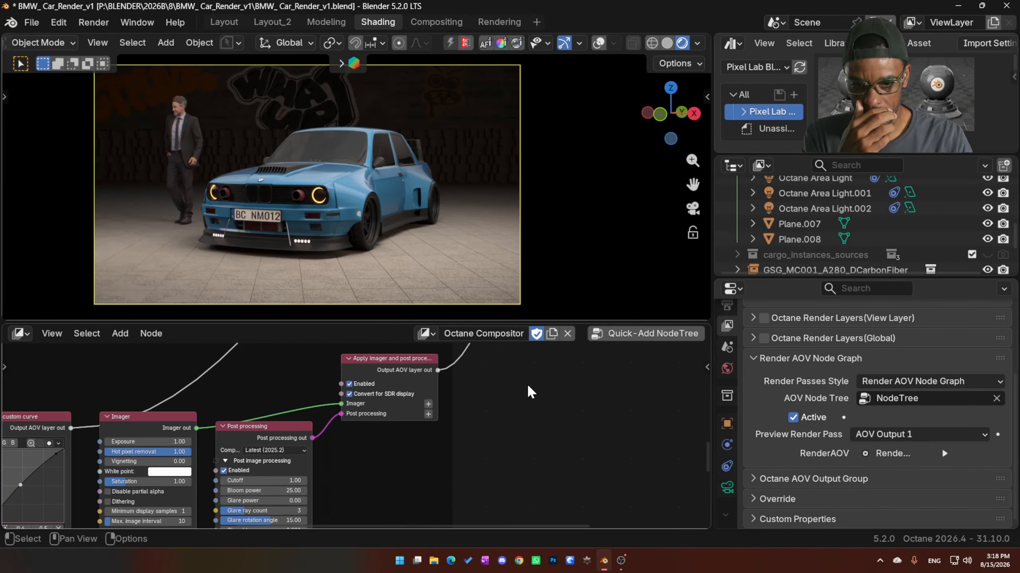
left_click_drag(504, 322, 504, 264)
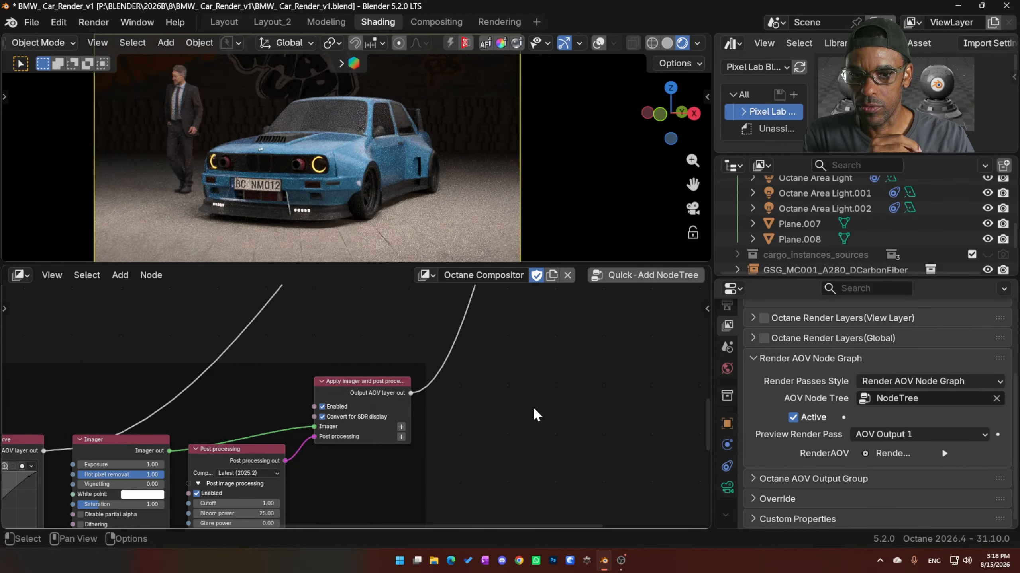
middle_click_drag(471, 412, 473, 423)
scroll(469, 394, "down", 1)
- Keep AOV Output 1 as the preview render pass and disable the Apply imager and post processing node
left_click(909, 434)
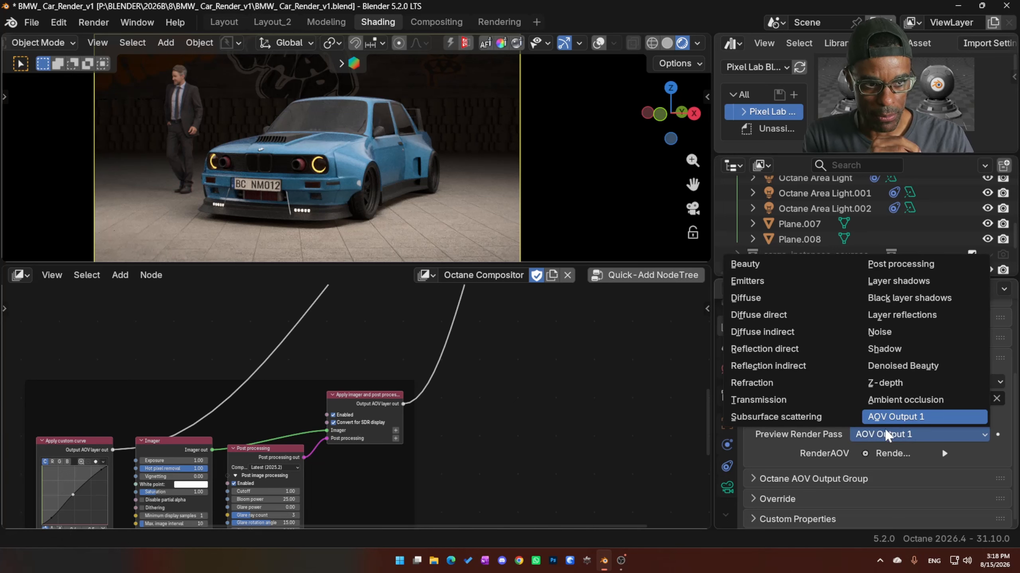
left_click(897, 418)
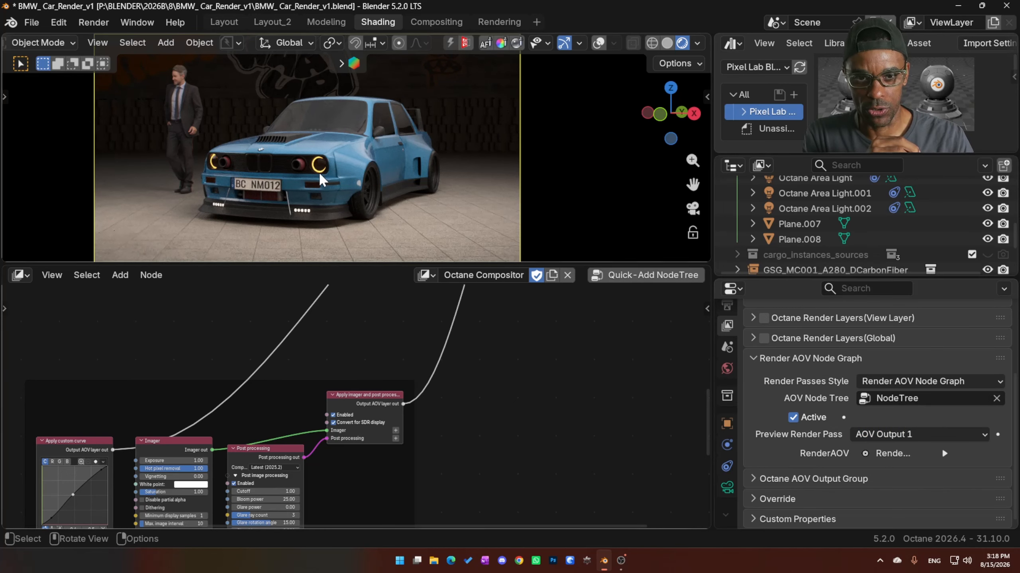
middle_click_drag(360, 434, 392, 433)
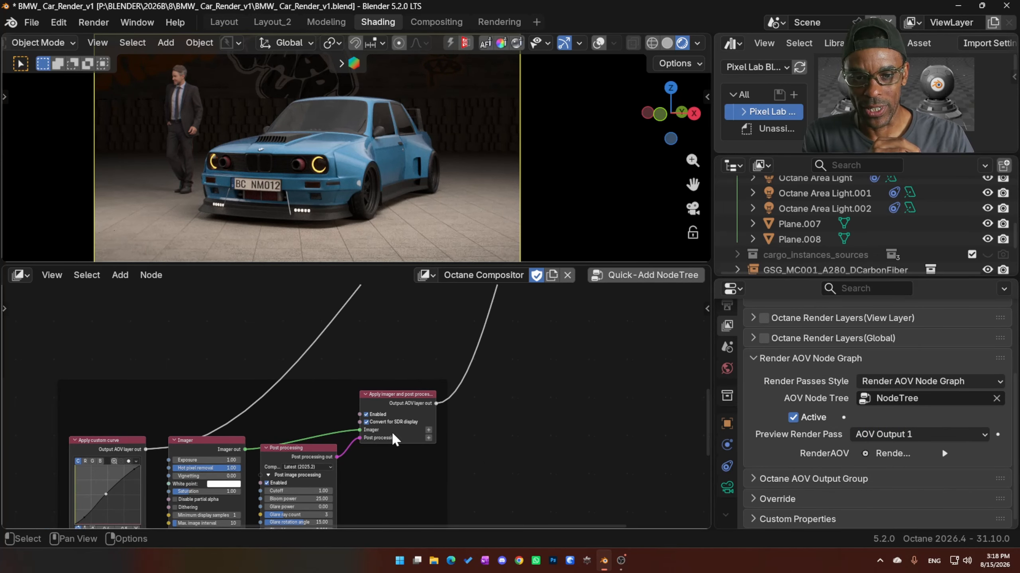
scroll(335, 397, "down", 9)
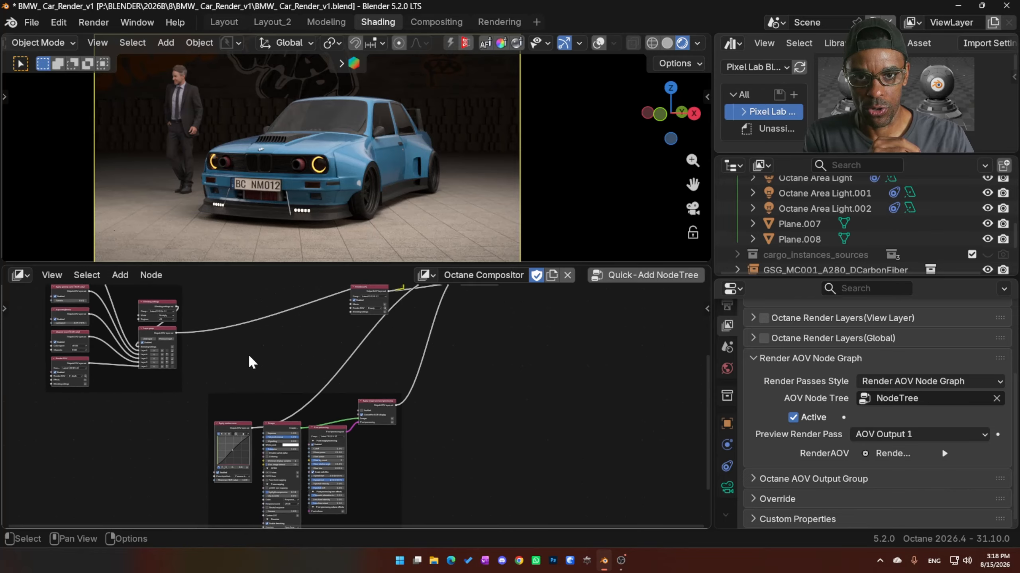
- Disable the Layer group node that combines the Z-depth layers
middle_click_drag(225, 343, 322, 434)
scroll(314, 425, "up", 4)
scroll(313, 424, "up", 4)
left_click(141, 463)
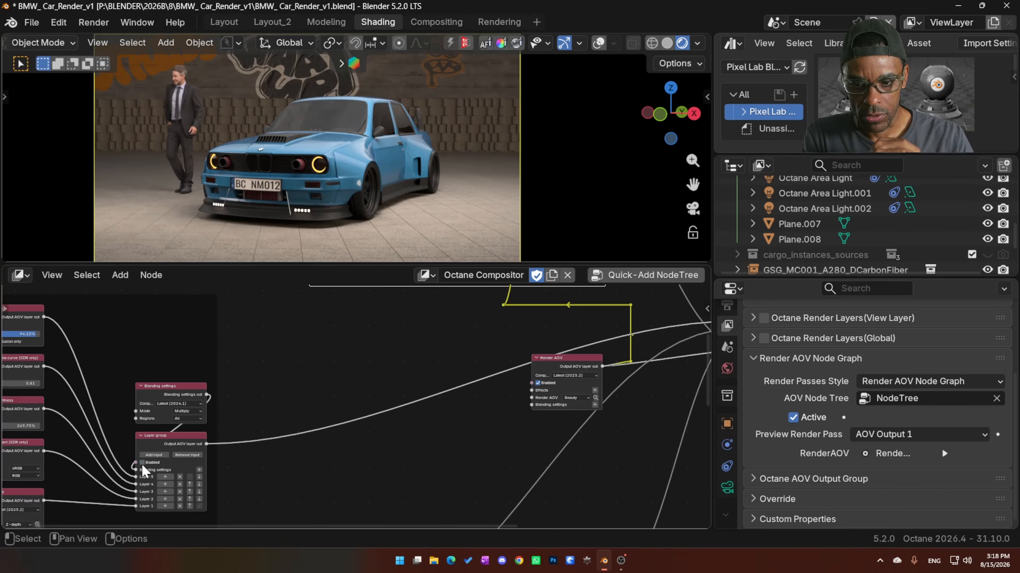
middle_click_drag(478, 471, 364, 482)
middle_click_drag(446, 411, 353, 476)
middle_click_drag(431, 453, 397, 481)
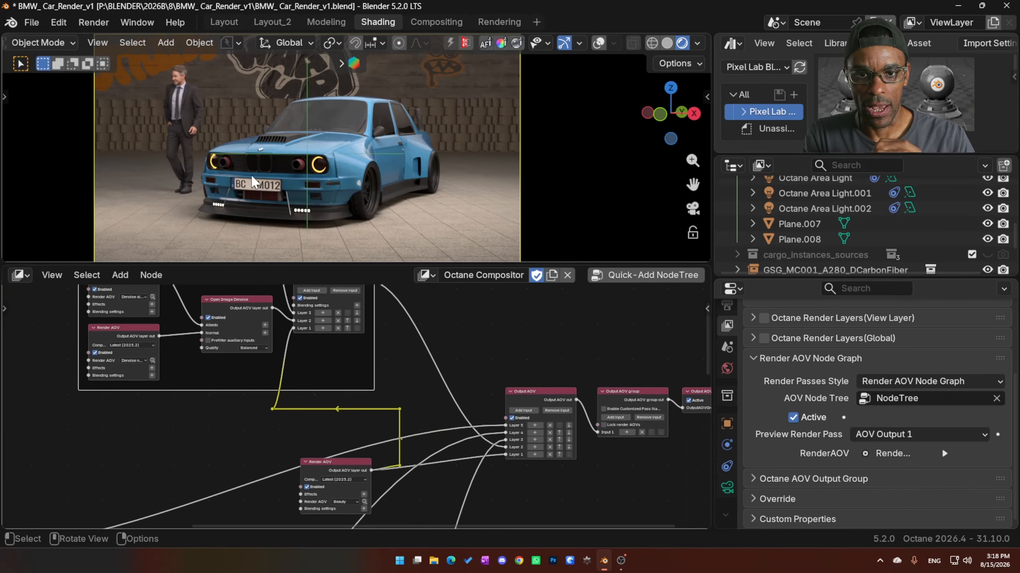
- Set the preview render pass to Denoised Beauty and re-enable the Z-depth Layer group node
left_click(903, 434)
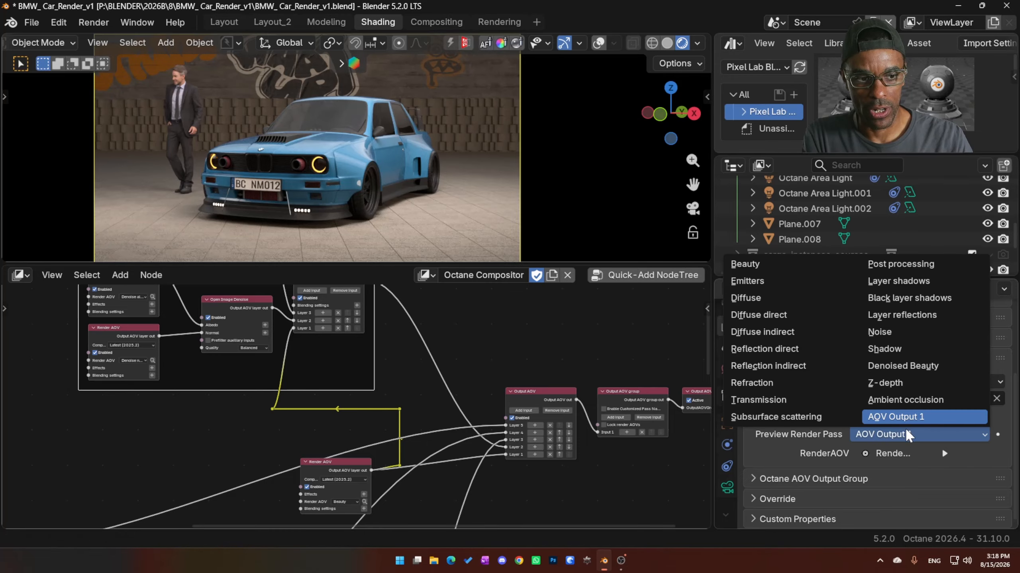
left_click(889, 367)
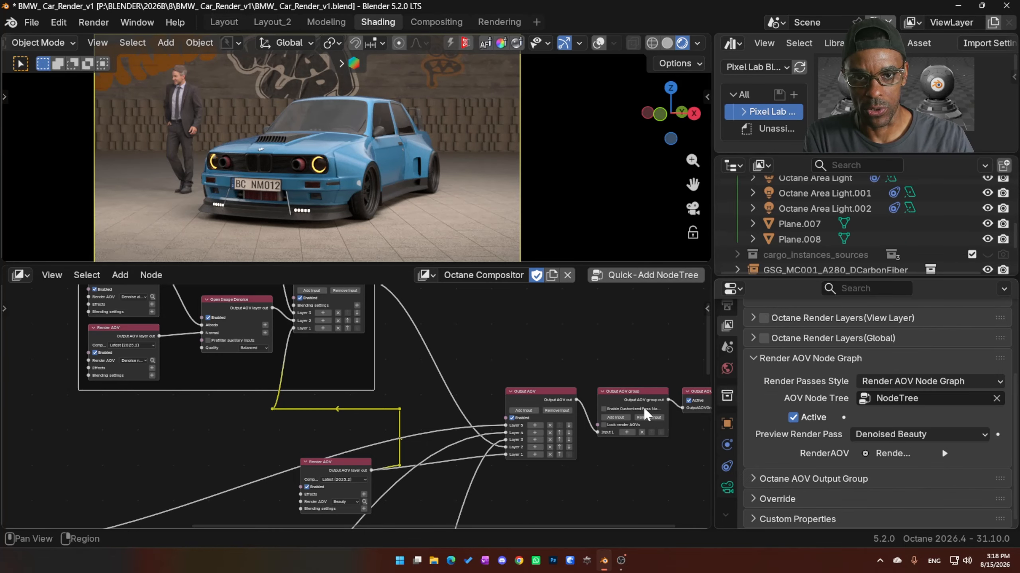
scroll(219, 448, "up", 2, "shift")
middle_click_drag(213, 439, 363, 328)
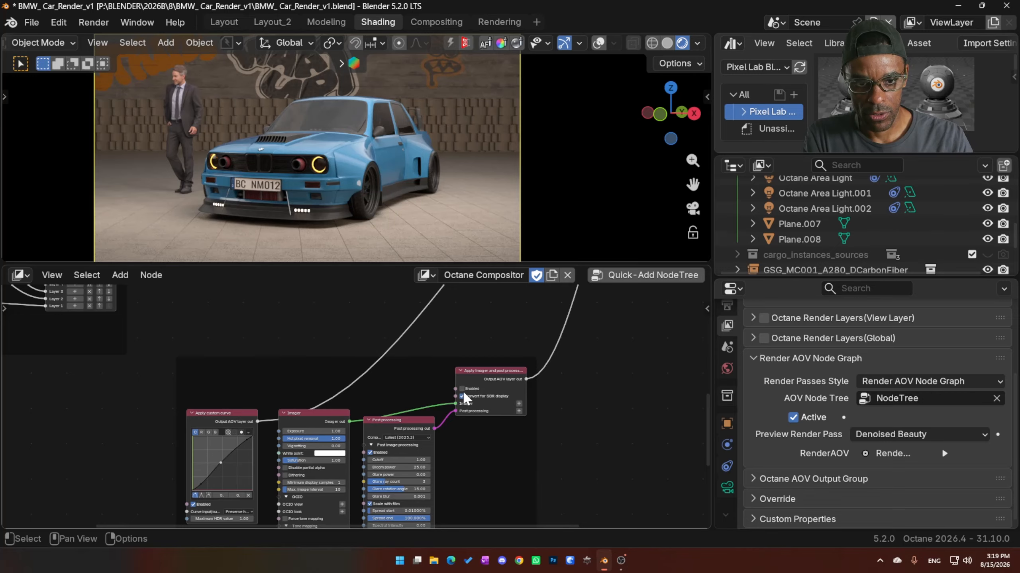
middle_click_drag(333, 369, 360, 463)
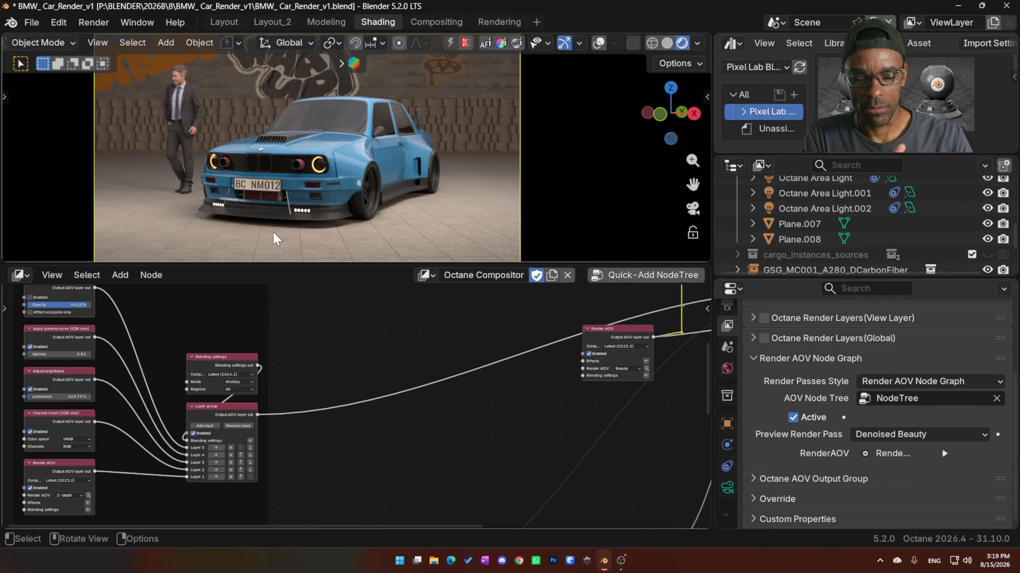
- Select the Output AOV node and set the preview render pass to AOV Output 1
middle_click_drag(587, 445, 277, 368)
scroll(536, 348, "down", 4)
middle_click_drag(433, 395, 356, 470)
scroll(356, 470, "up", 6)
left_click(224, 406)
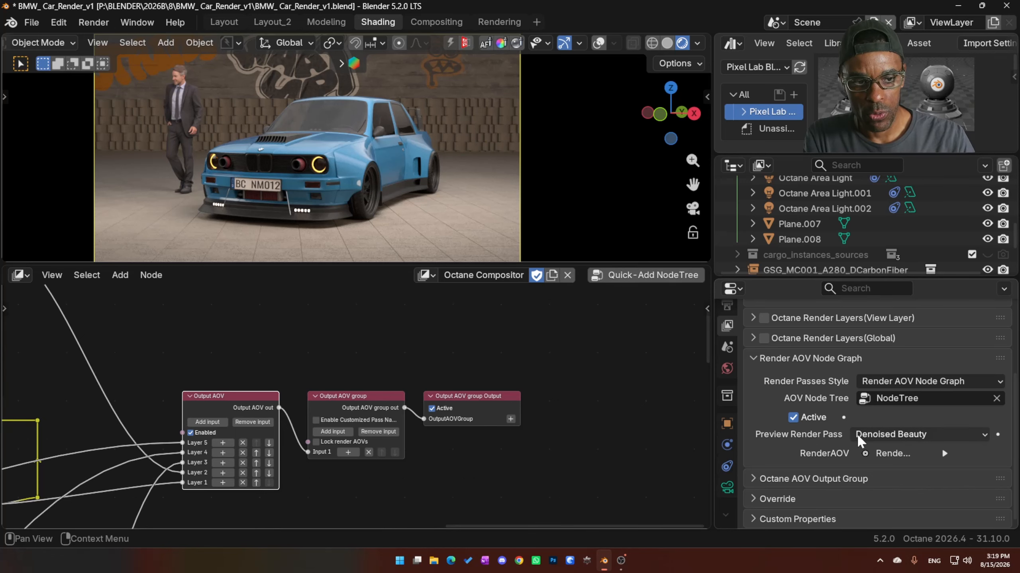
left_click(903, 436)
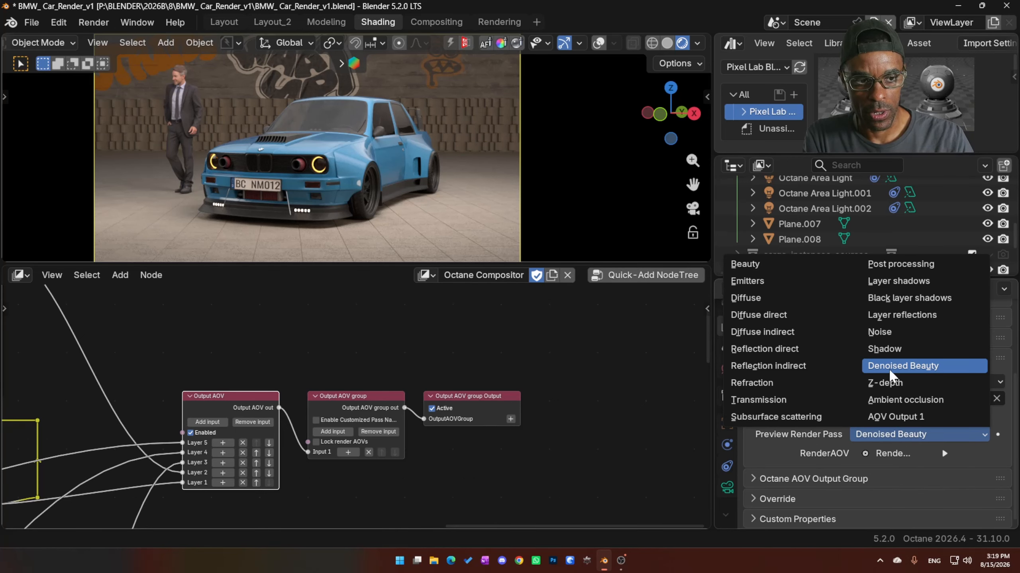
left_click(897, 417)
- Deactivate the Output AOV group Output node and activate it again
middle_click_drag(263, 412, 344, 385)
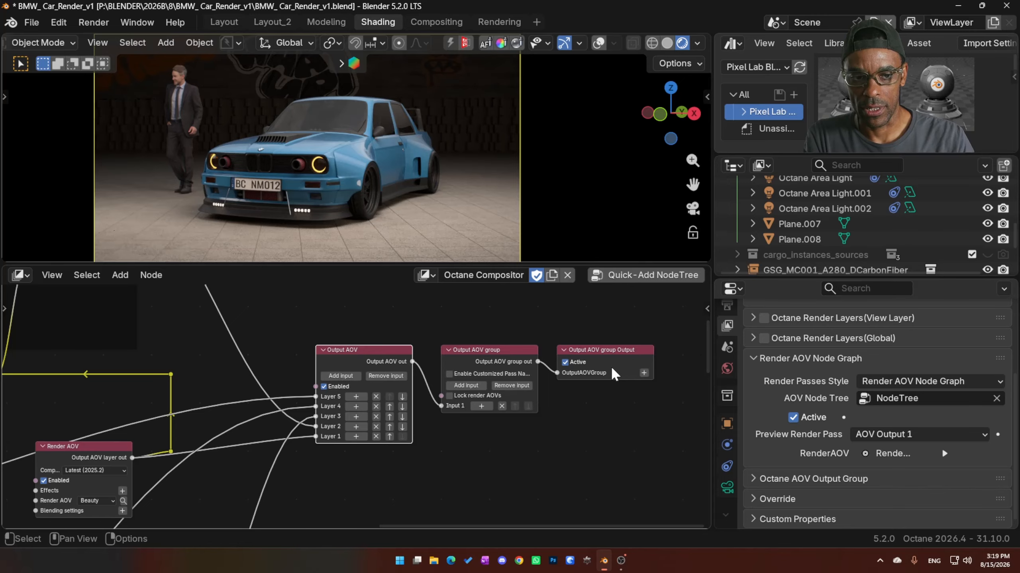
left_click(568, 364)
left_click(567, 363)
- Review the post processing and denoising nodes, and disable the Layer group node of the Z-depth layers
middle_click_drag(521, 440, 701, 233)
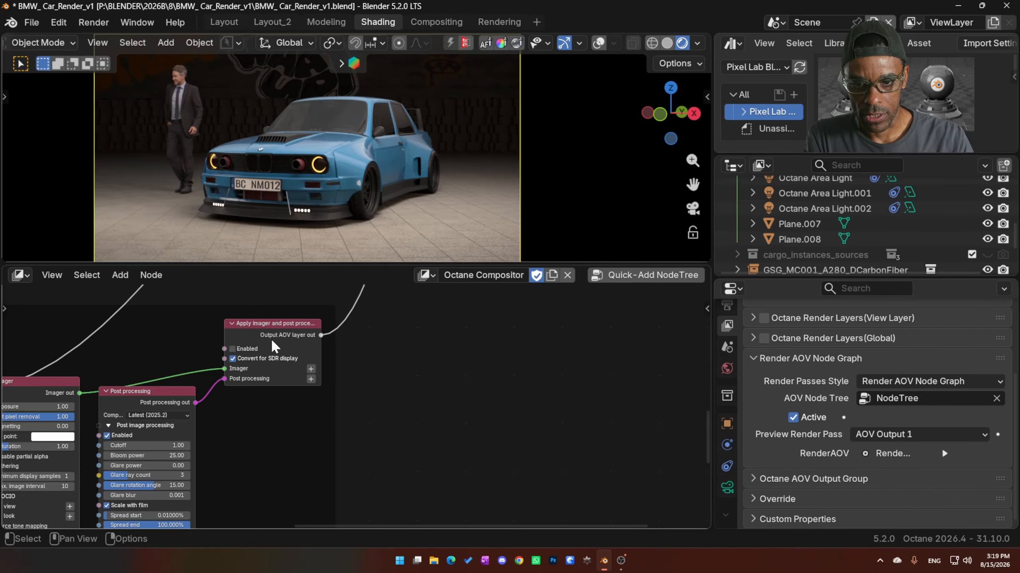
middle_click_drag(272, 341, 504, 300)
scroll(292, 392, "down", 4)
middle_click_drag(292, 394, 406, 435)
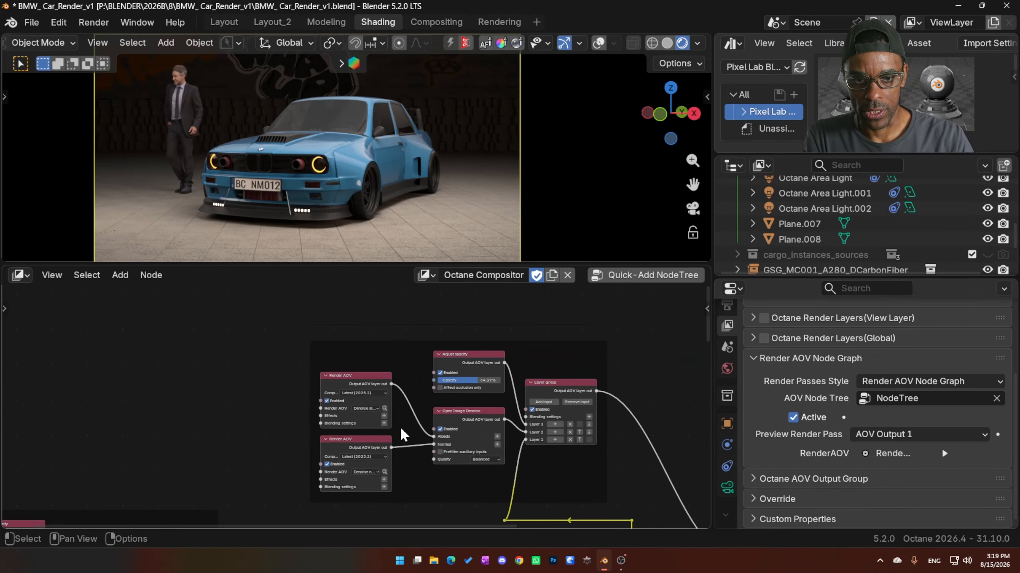
middle_click_drag(312, 396, 477, 328)
middle_click_drag(248, 399, 266, 295)
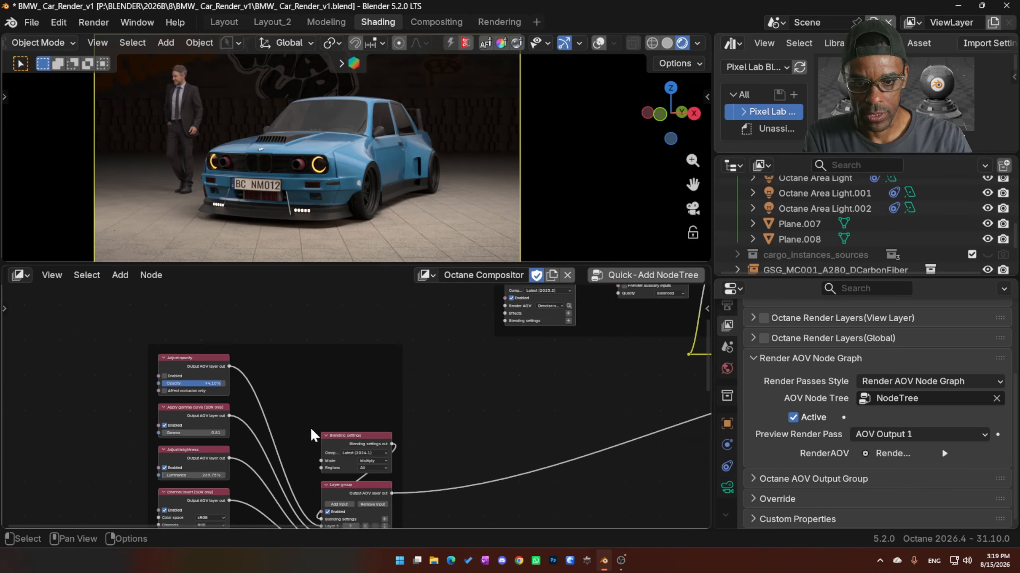
middle_click_drag(370, 406, 373, 320)
left_click(329, 427)
- Move the Beauty Render AOV node slightly up and change its render AOV to the "Light dire..." pass
middle_click_drag(666, 416, 261, 311)
middle_click_drag(457, 346, 361, 405)
middle_click_drag(485, 330, 358, 491)
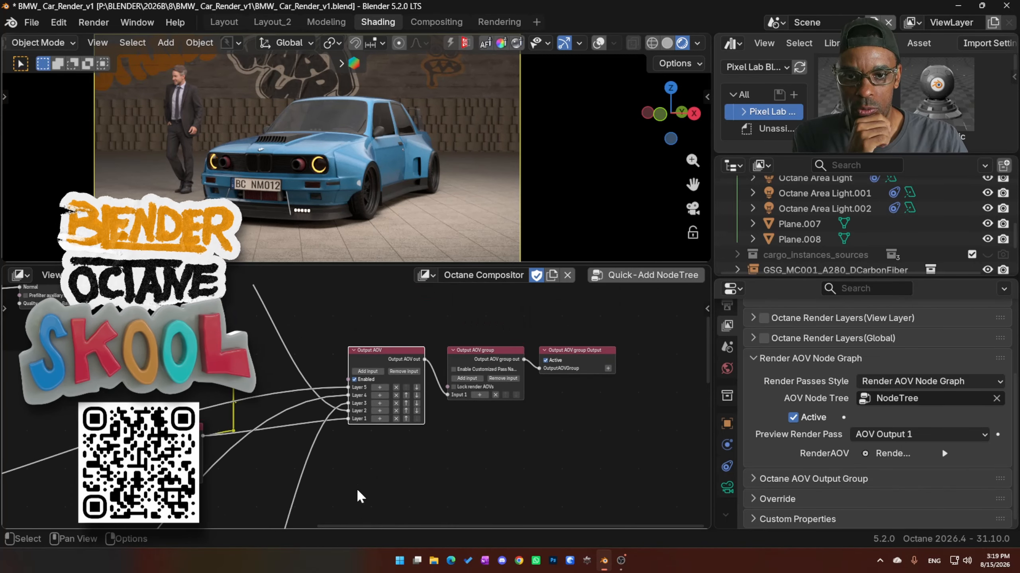
middle_click_drag(300, 471, 415, 491)
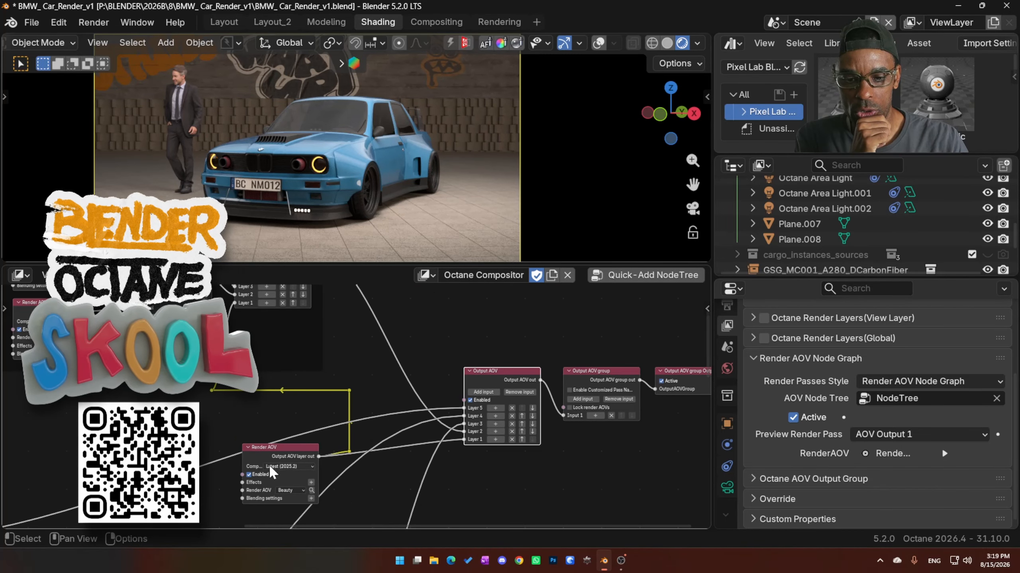
left_click_drag(273, 444, 274, 430)
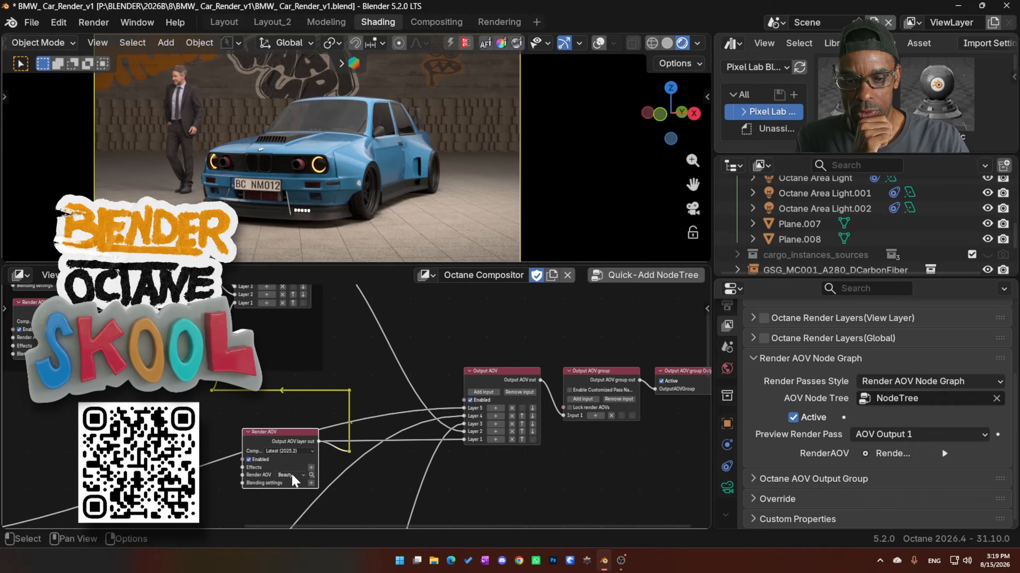
left_click(291, 475)
left_click(293, 324)
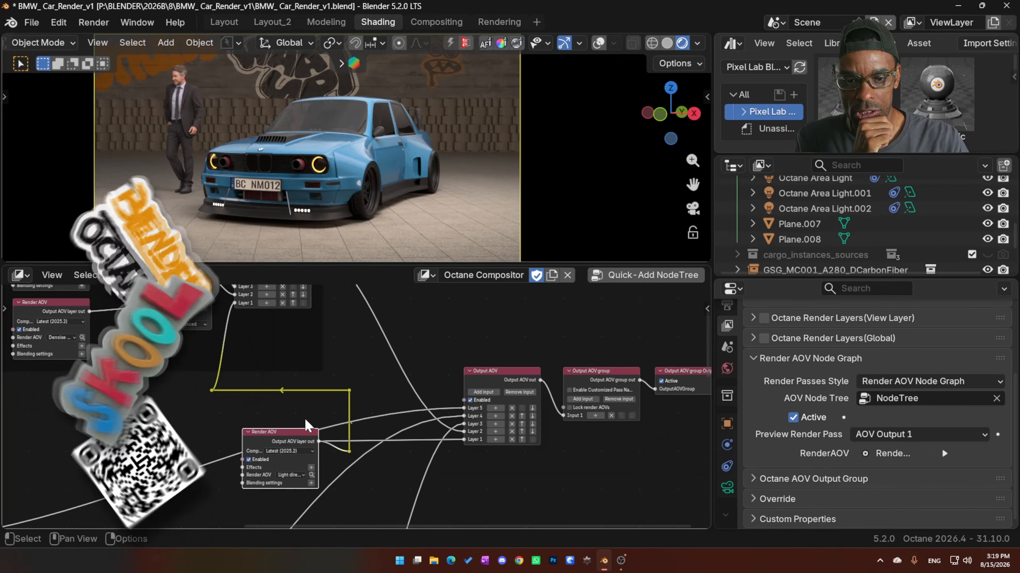
- Switch the Render AOV node's pass to a Denoise pass, then set it back to Beauty
left_click(292, 475)
left_click(317, 377)
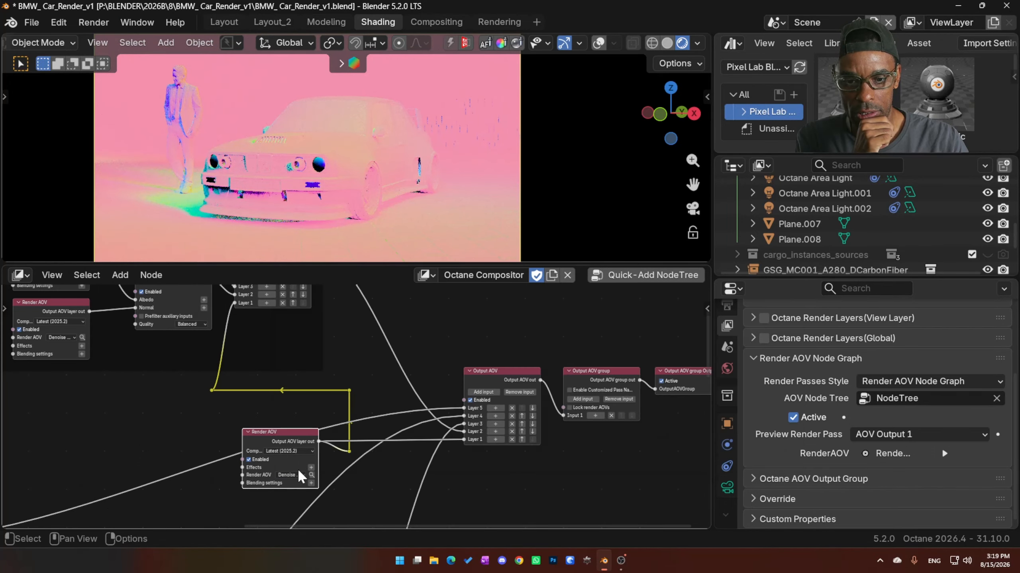
left_click(299, 475)
left_click(286, 280)
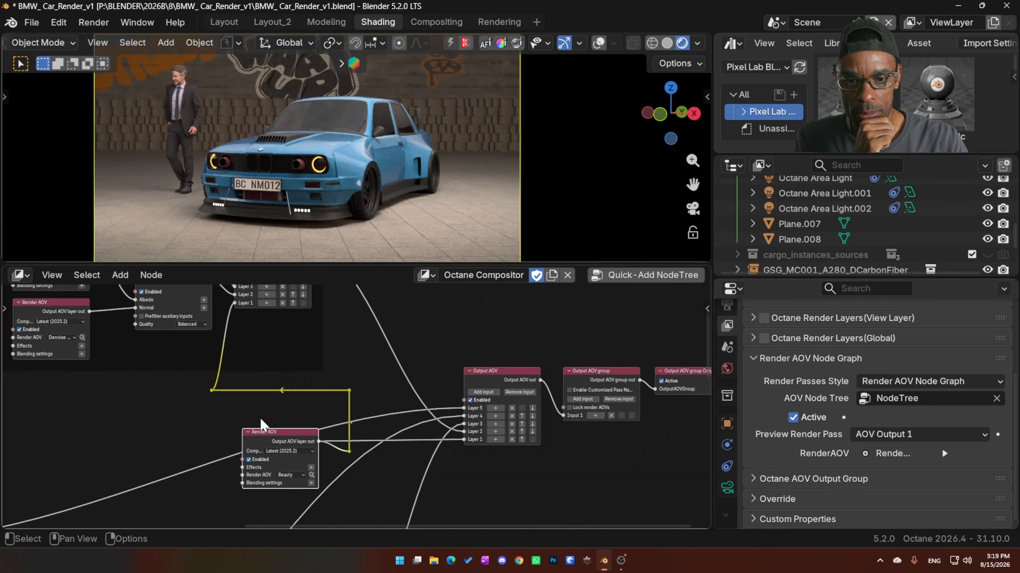
- Compare the render with the Adjust opacity node's opacity at 0% and 100%
middle_click_drag(192, 427, 234, 464)
middle_click_drag(217, 367, 234, 408)
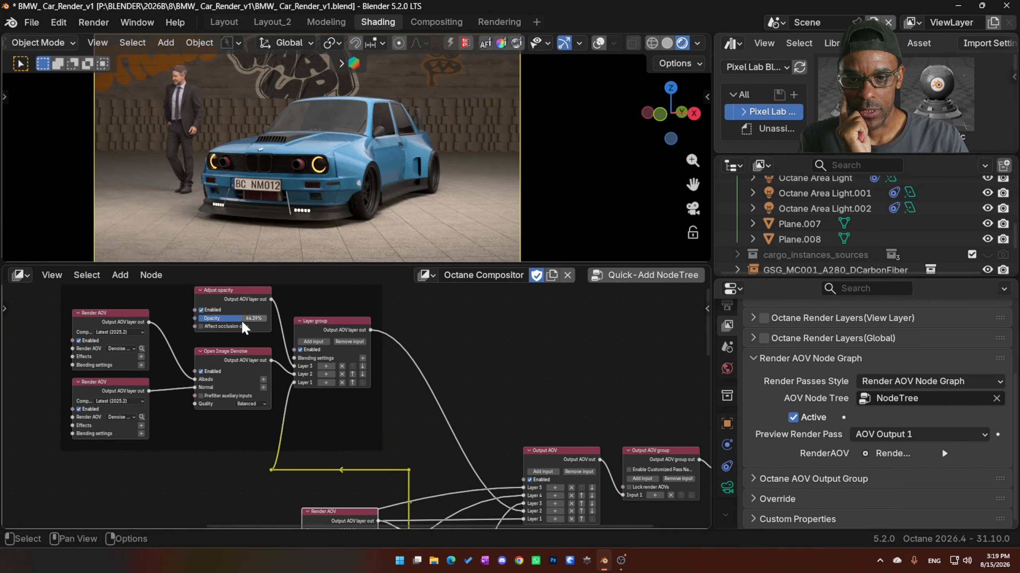
left_click_drag(243, 319, 267, 319)
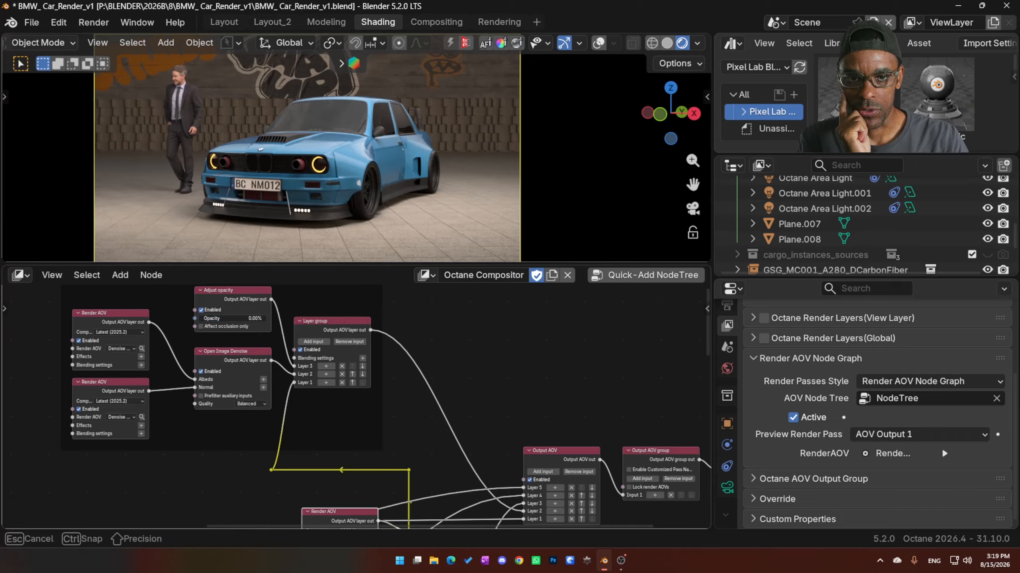
scroll(312, 198, "up", 4)
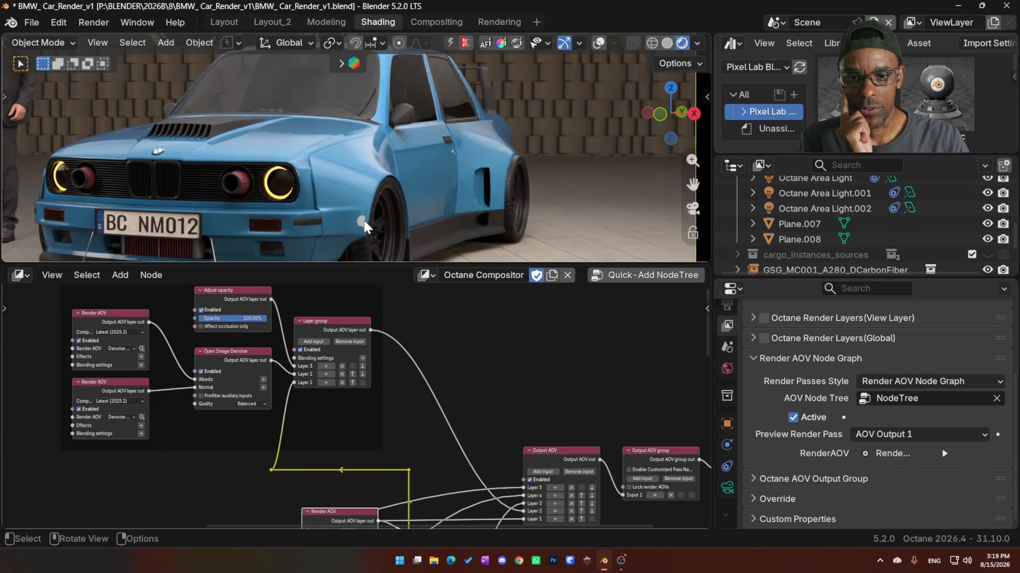
left_click_drag(245, 320, 244, 319)
- Try the Adjust opacity node's Affect occlusion only option on and off at different opacities, including 70.48%
left_click(244, 326)
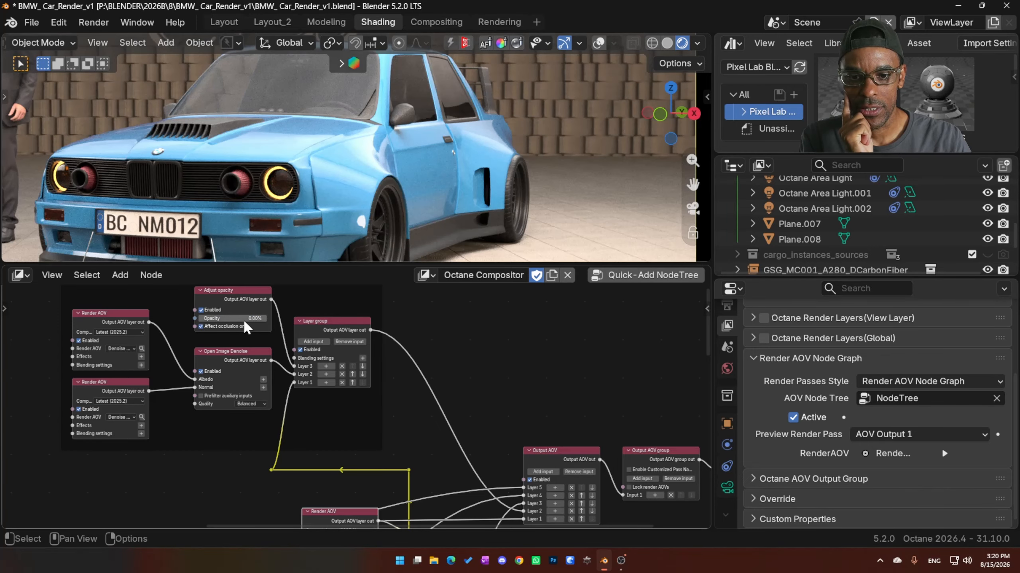
left_click(221, 327)
left_click_drag(221, 319, 247, 319)
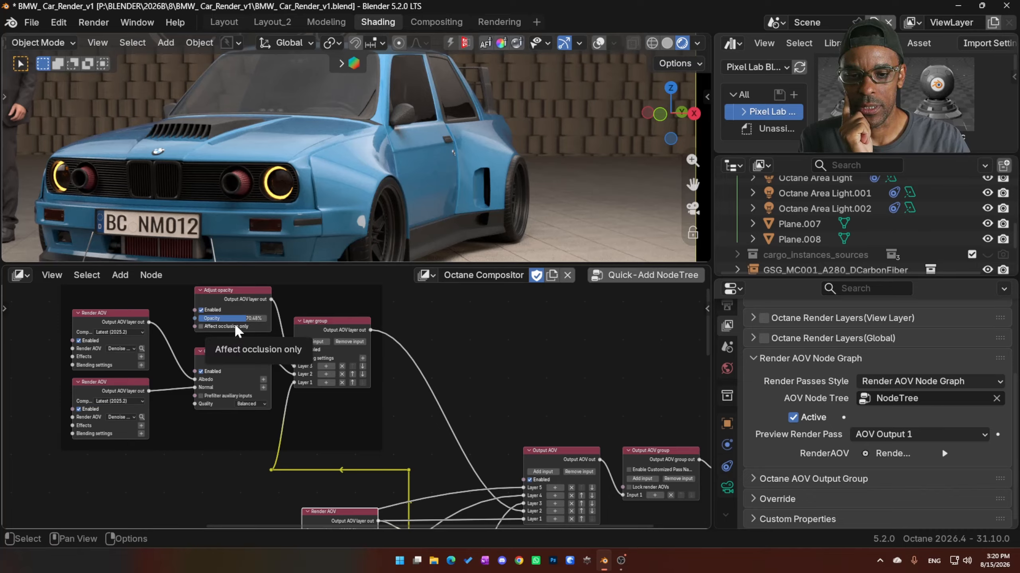
left_click(210, 327)
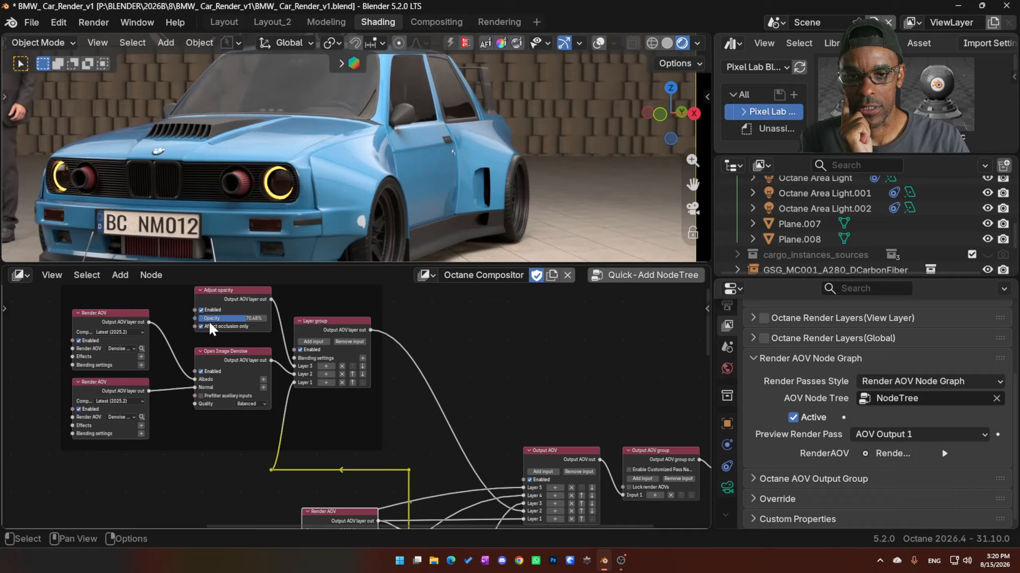
left_click_drag(237, 318, 231, 318)
mouse_move(257, 318)
left_mouse_down()
mouse_move(267, 318)
mouse_move(202, 318)
mouse_move(239, 318)
left_mouse_up()
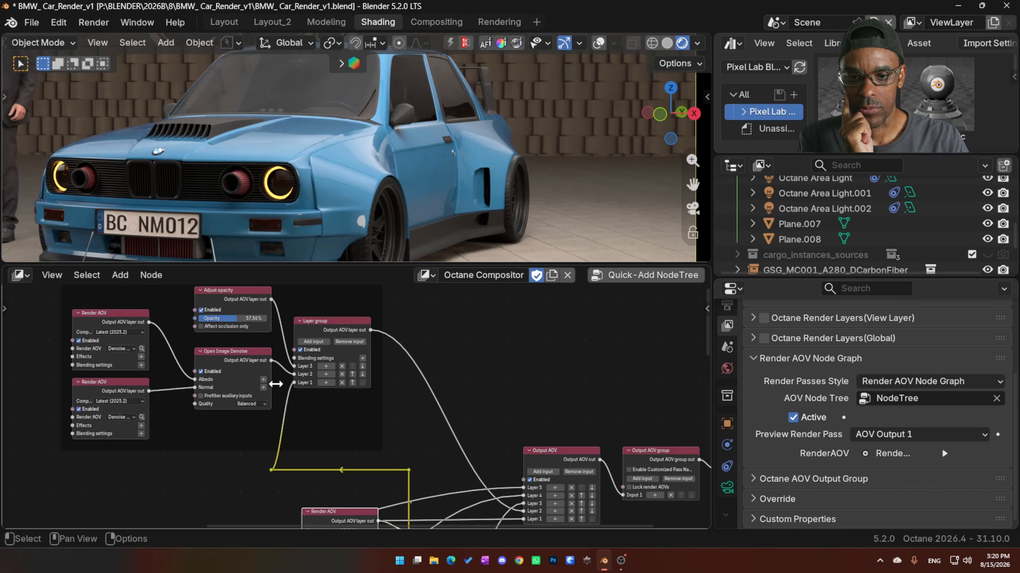
- Set the Adjust opacity node's opacity to 60%
left_click(243, 318)
type("60")
key("Return")
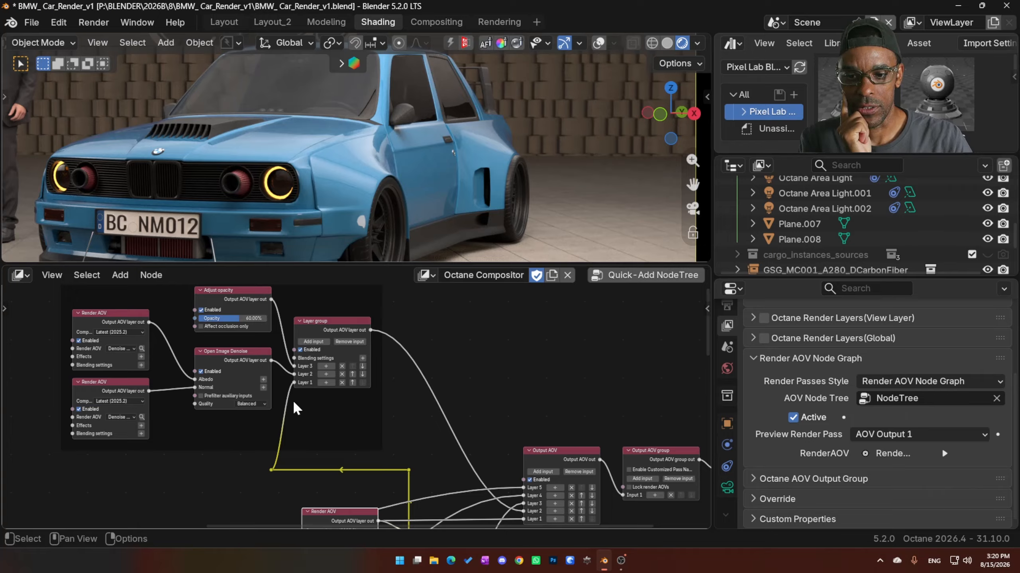
- Widen the Denoise albedo and Denoise normal Render AOV nodes so their full pass names fit
middle_click_drag(317, 428, 337, 415)
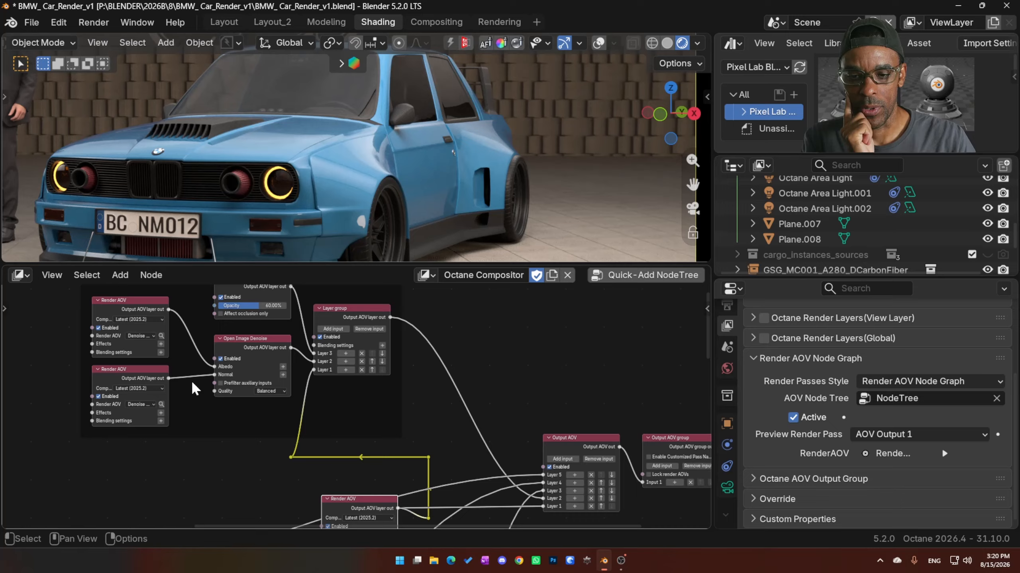
left_click(107, 307)
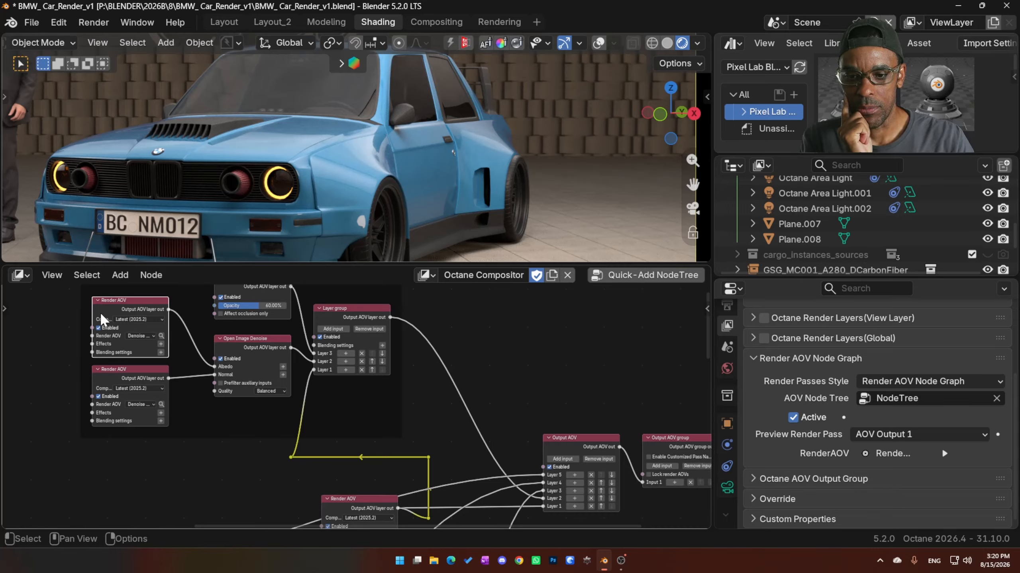
left_click_drag(93, 311, 54, 317)
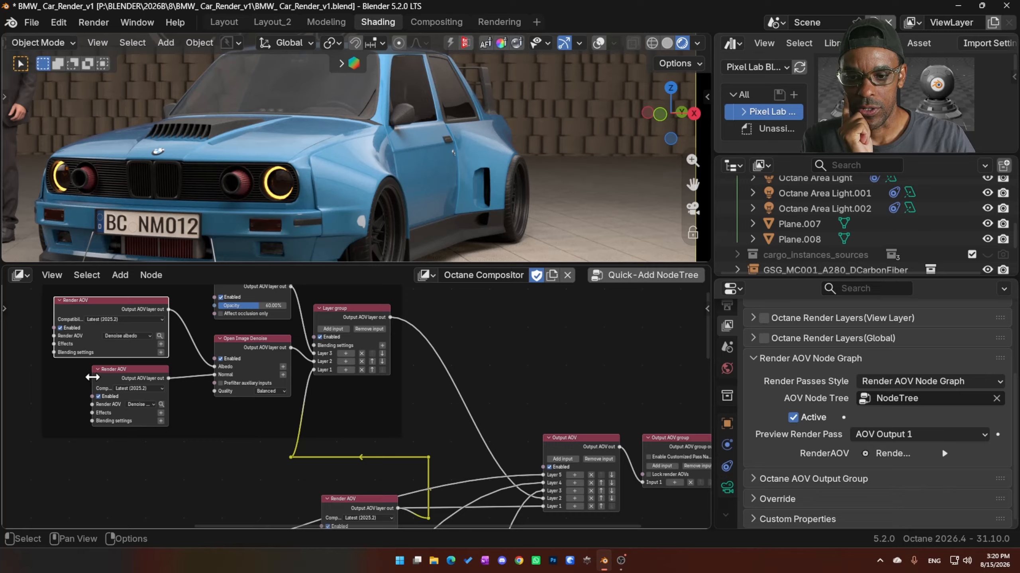
left_click_drag(93, 377, 54, 381)
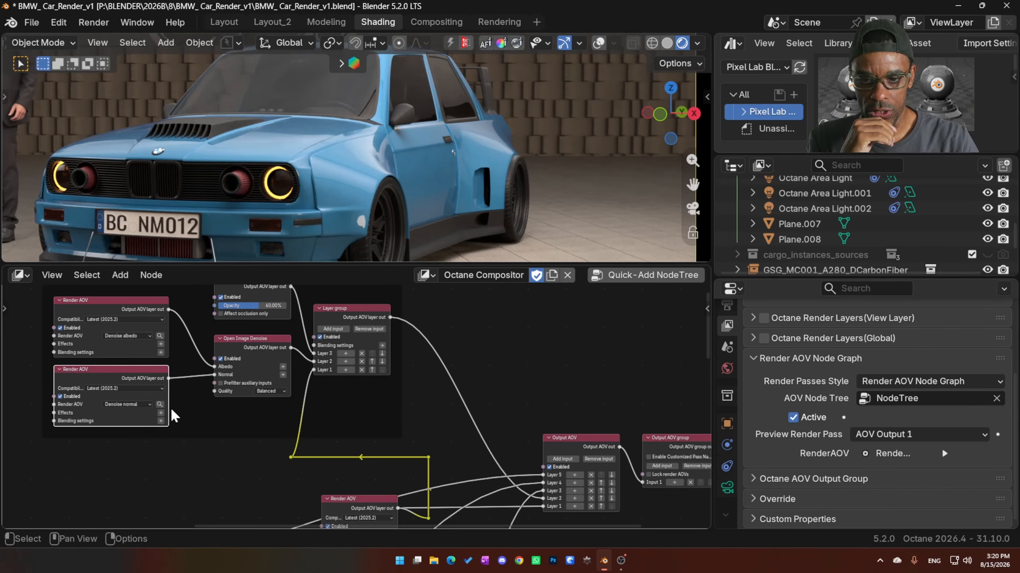
- Enable Prefilter auxiliary inputs on the Open Image Denoise node
scroll(175, 407, "up", 4)
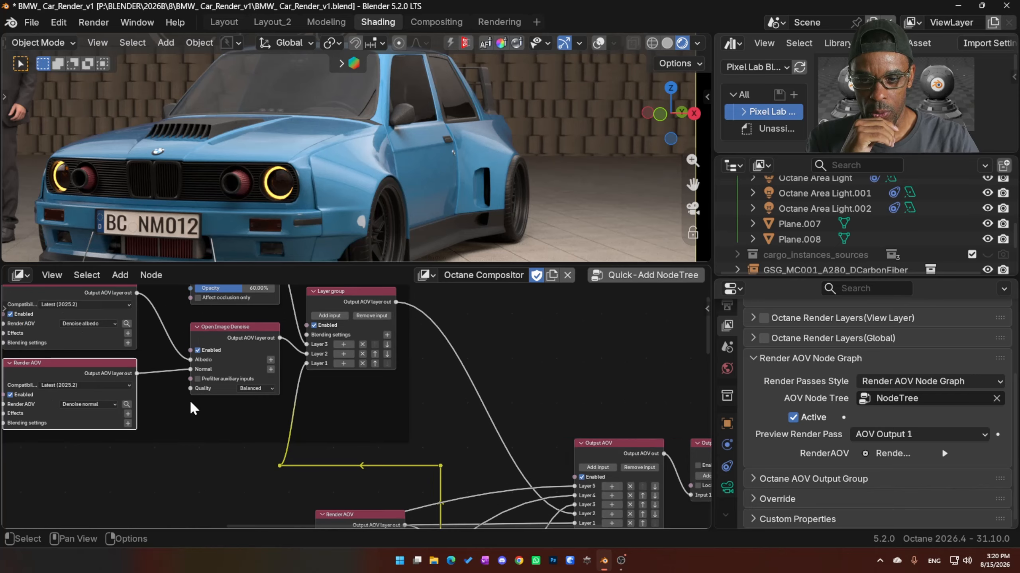
scroll(237, 401, "up", 2)
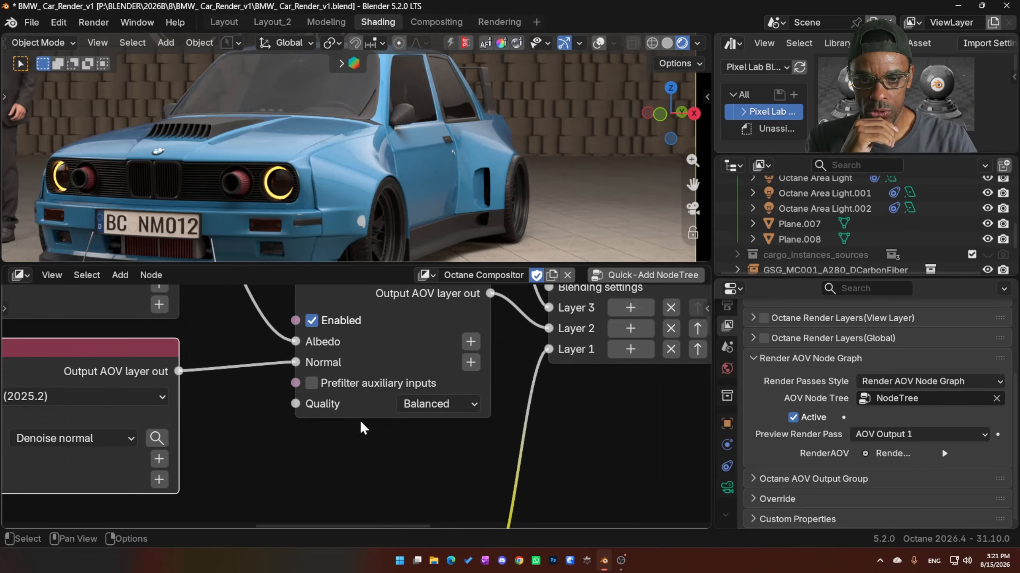
left_click(312, 383)
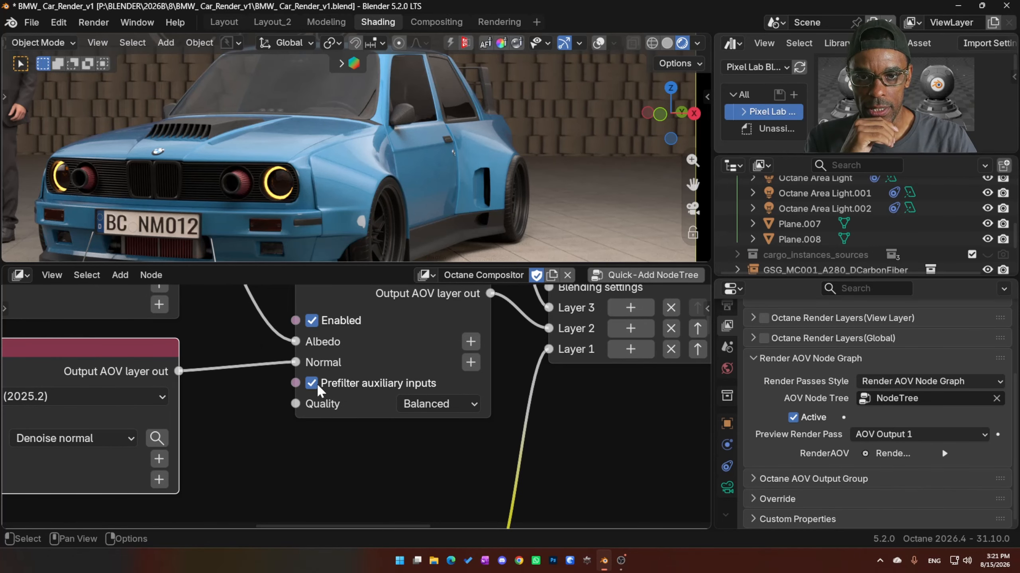
scroll(315, 413, "down", 1)
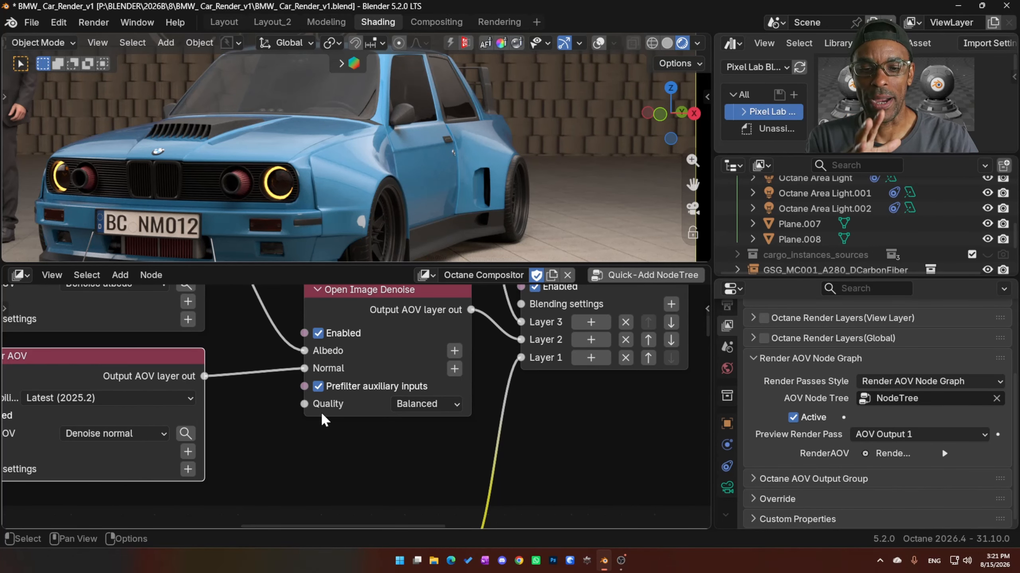
scroll(321, 413, "down", 2)
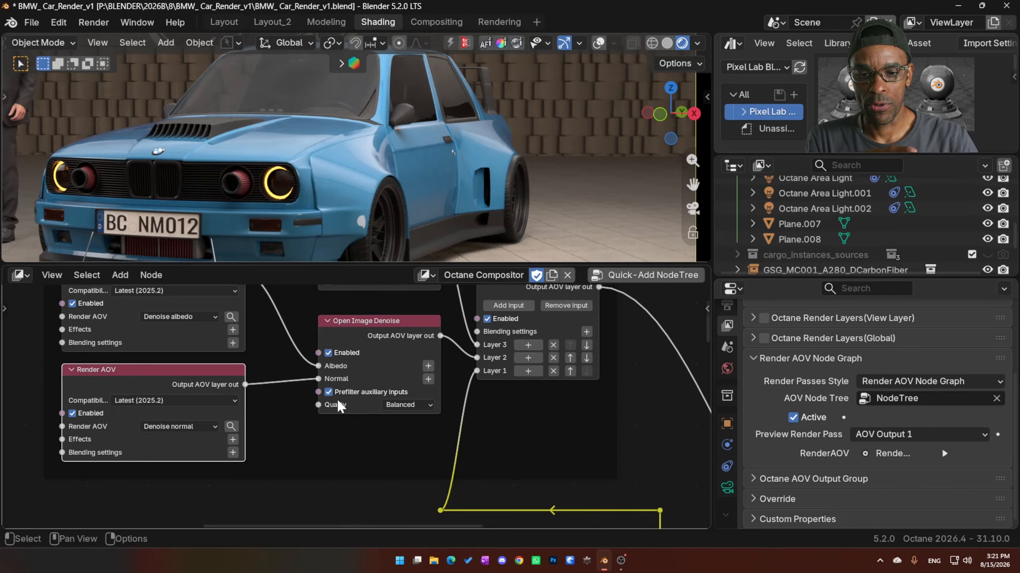
middle_click_drag(213, 337, 215, 345)
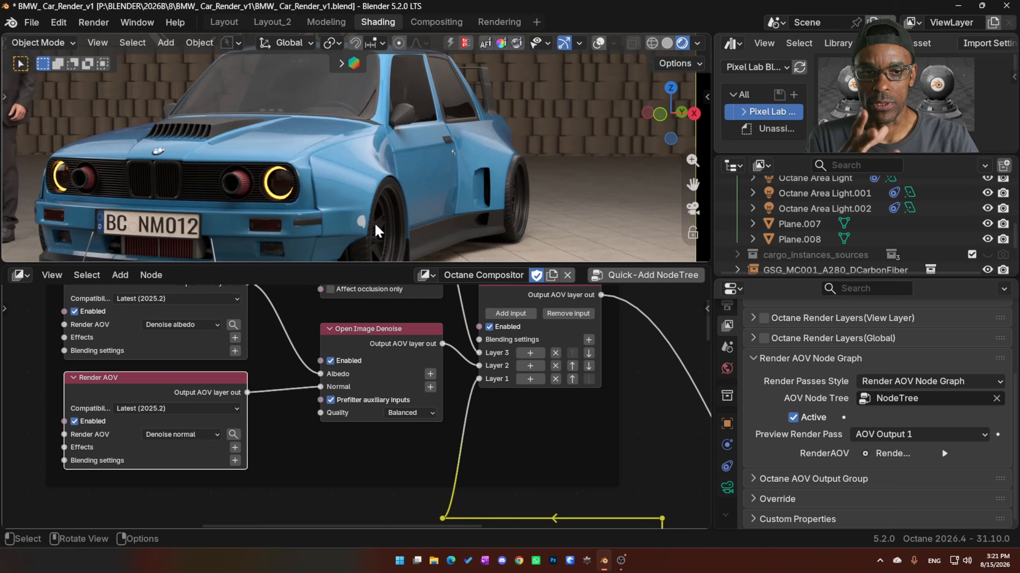
- Examine how the Beauty Render AOV node feeds the denoising Layer group and the Output AOV layers
middle_click_drag(440, 450, 398, 341)
scroll(403, 427, "up", 1)
scroll(403, 427, "down", 3)
middle_click_drag(420, 393, 410, 328)
middle_click_drag(564, 410, 471, 417)
scroll(478, 402, "up", 3)
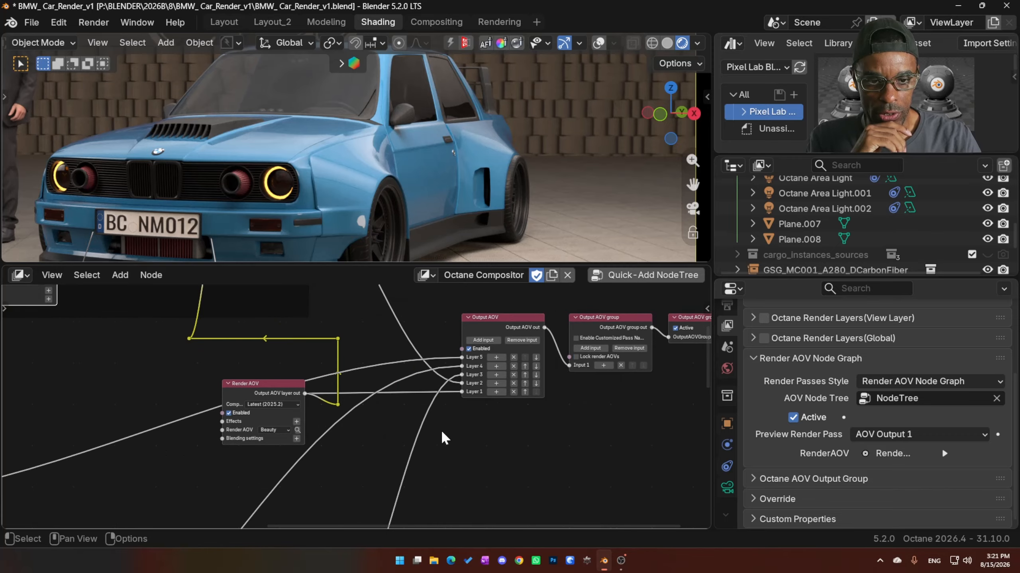
left_click(249, 380)
middle_click_drag(349, 395, 372, 510)
middle_click_drag(364, 320, 409, 434)
middle_click_drag(418, 363, 508, 415)
scroll(508, 414, "down", 2)
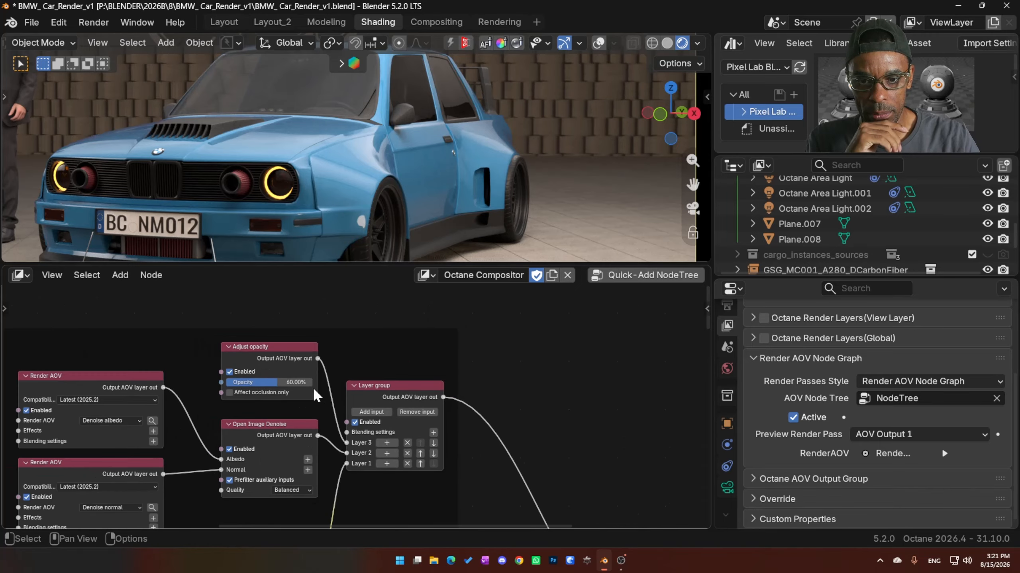
middle_click_drag(241, 390, 307, 348)
middle_click_drag(488, 430, 414, 401)
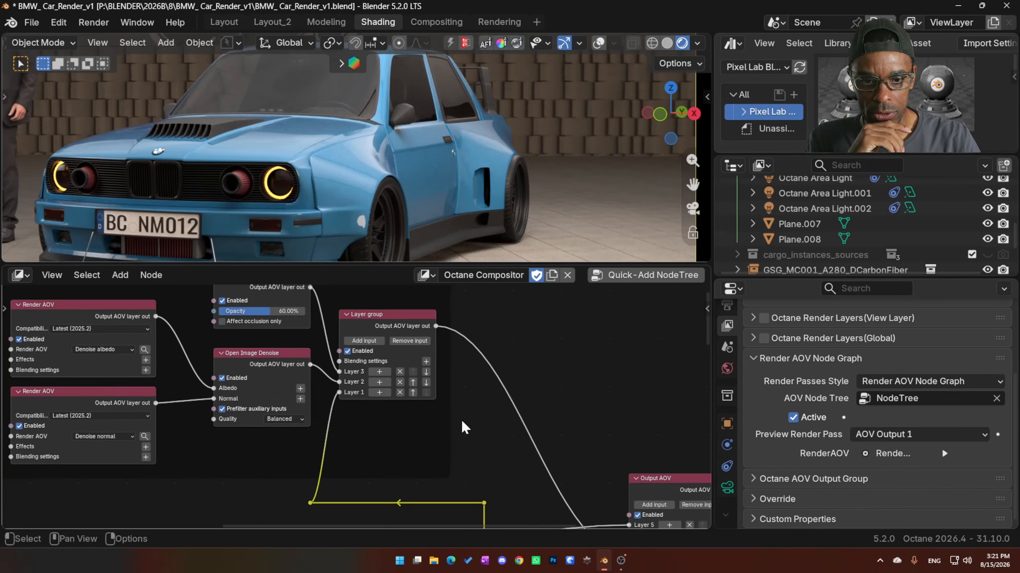
middle_click_drag(487, 410, 339, 274)
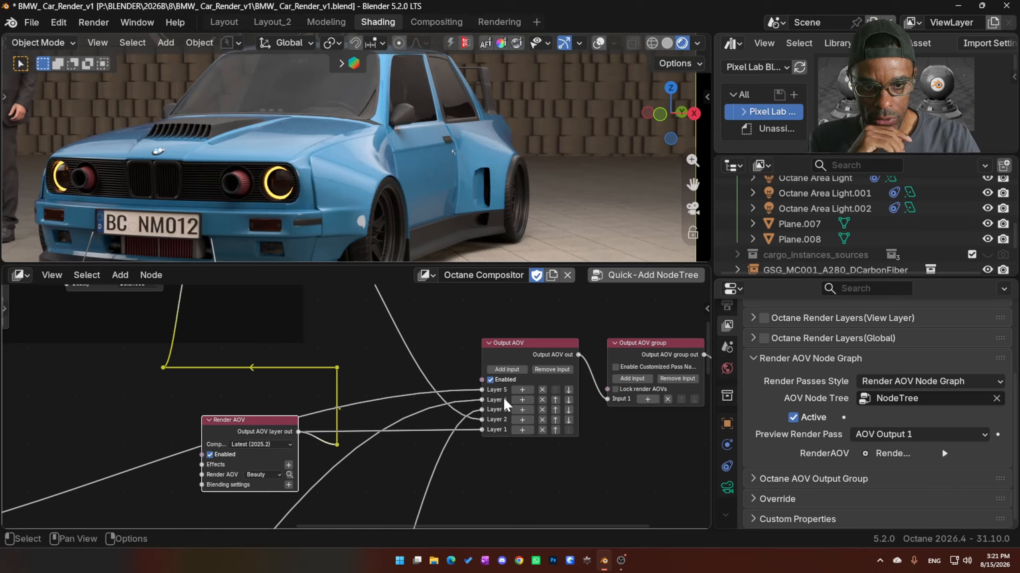
- Enable the Apply imager and post processing node and compare the car's headlights with it on and off
middle_click_drag(462, 459, 390, 339)
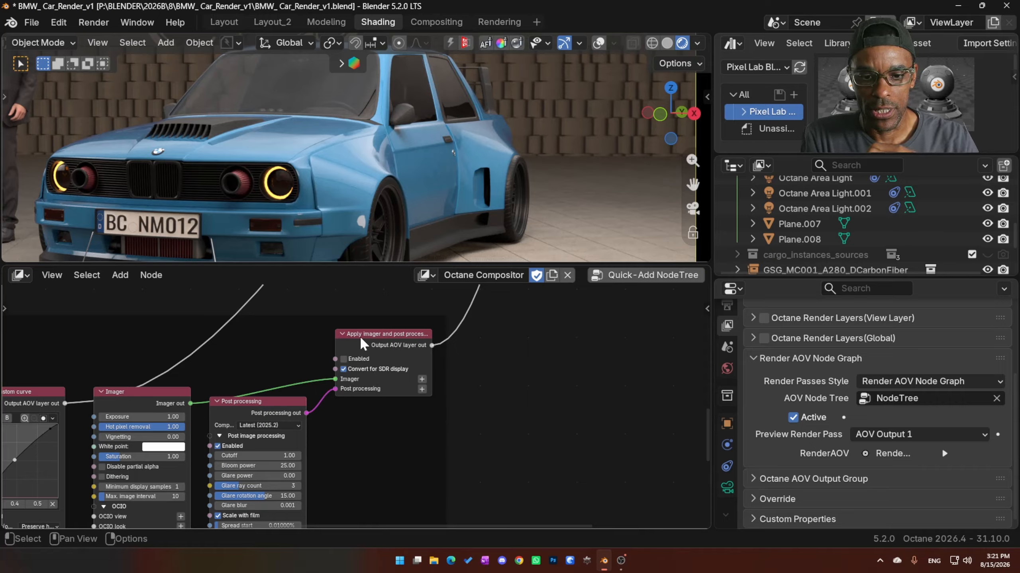
left_click(347, 357)
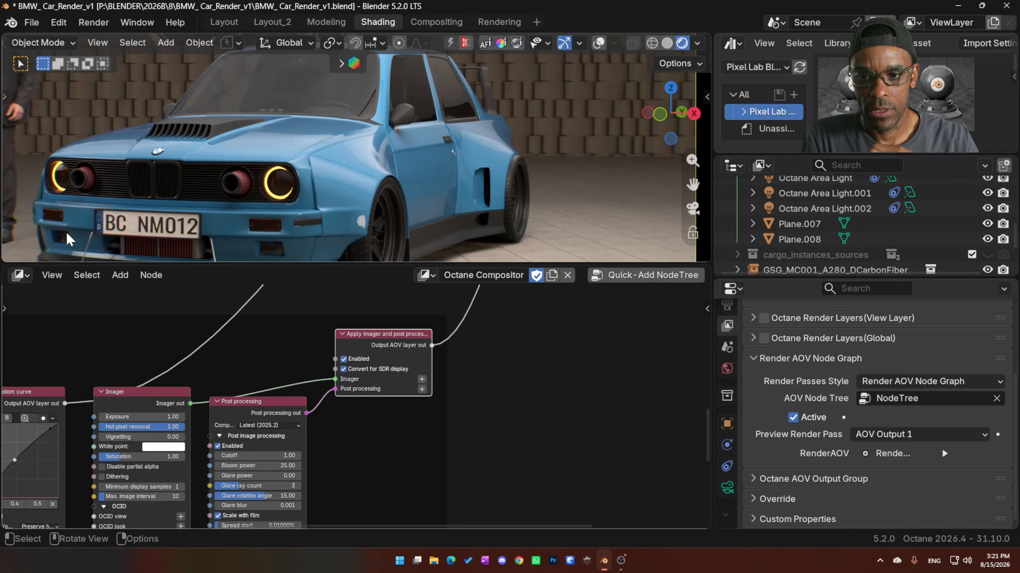
middle_click_drag(82, 181, 263, 188, "shift")
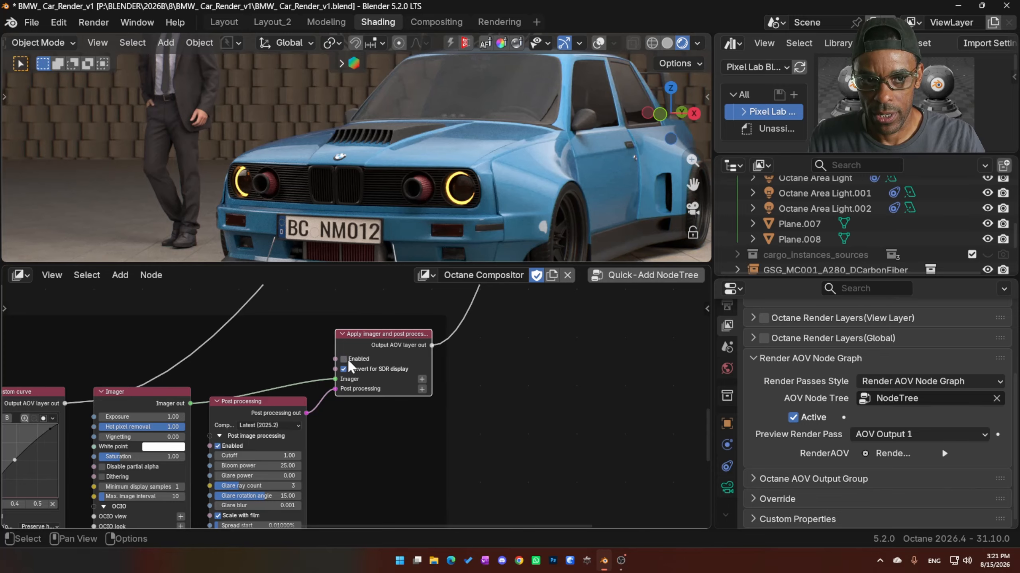
- Try a different chromatic aberration amount on the Post processing node
middle_click_drag(432, 439, 439, 336)
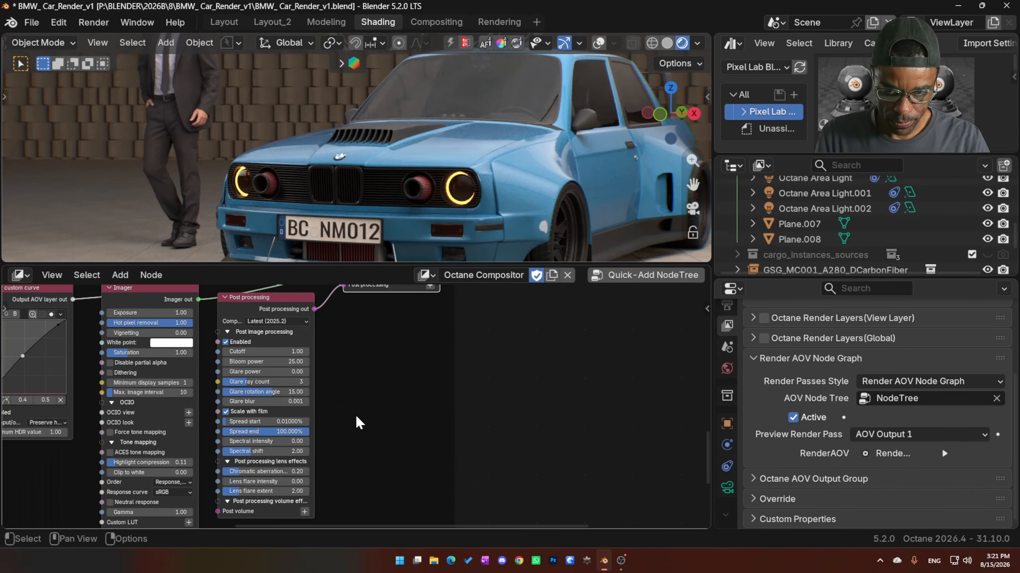
middle_click_drag(355, 415, 325, 470)
left_click_drag(258, 353, 260, 375)
middle_click_drag(305, 409, 305, 322)
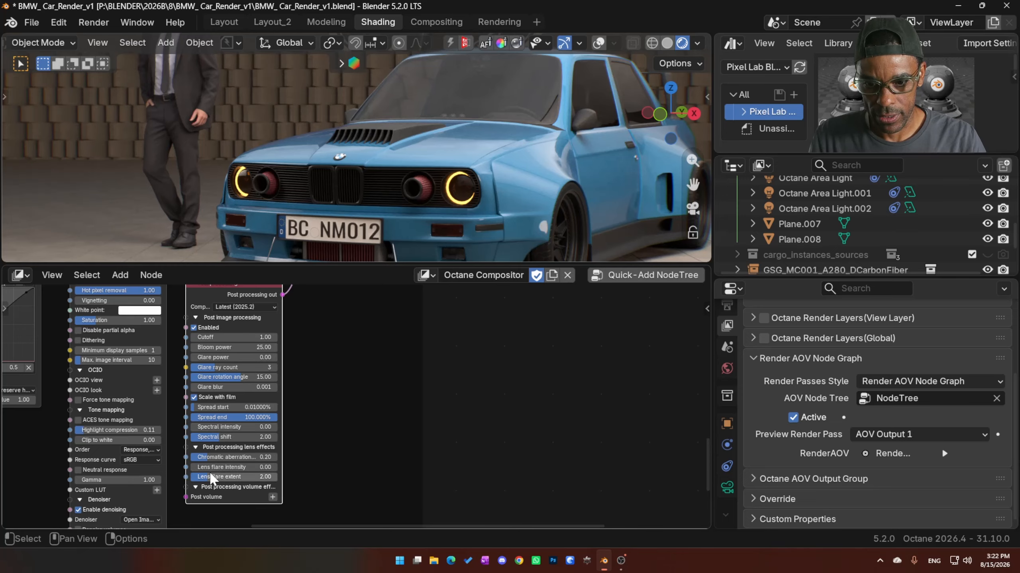
left_click_drag(232, 453, 301, 452)
key("Escape")
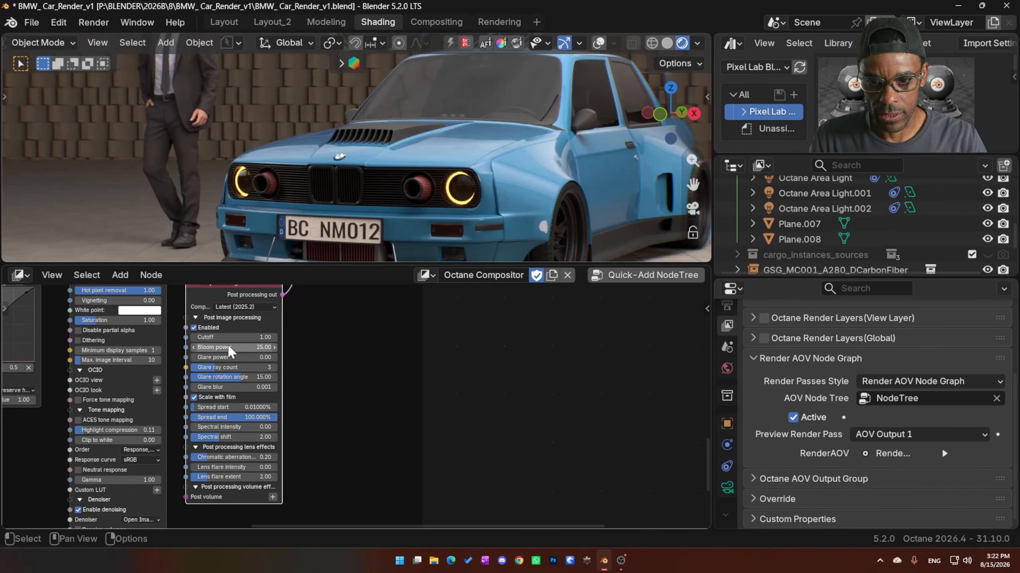
- Set the Post processing node's cutoff to 0.44, bloom power to 25.01 and glare power to 100
left_click_drag(238, 348, 263, 357)
left_click(239, 348)
left_click(252, 359)
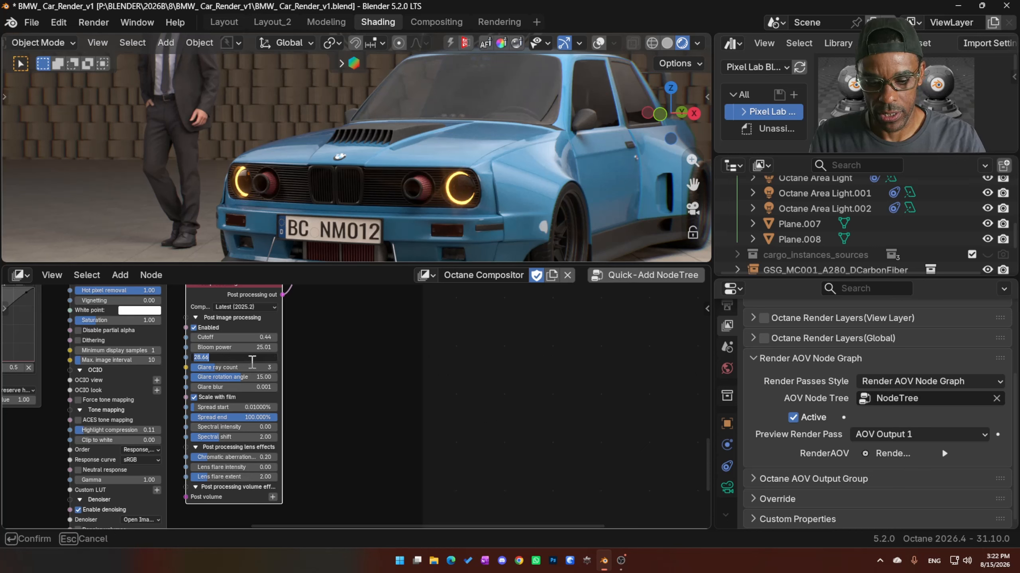
type("100")
key("Return")
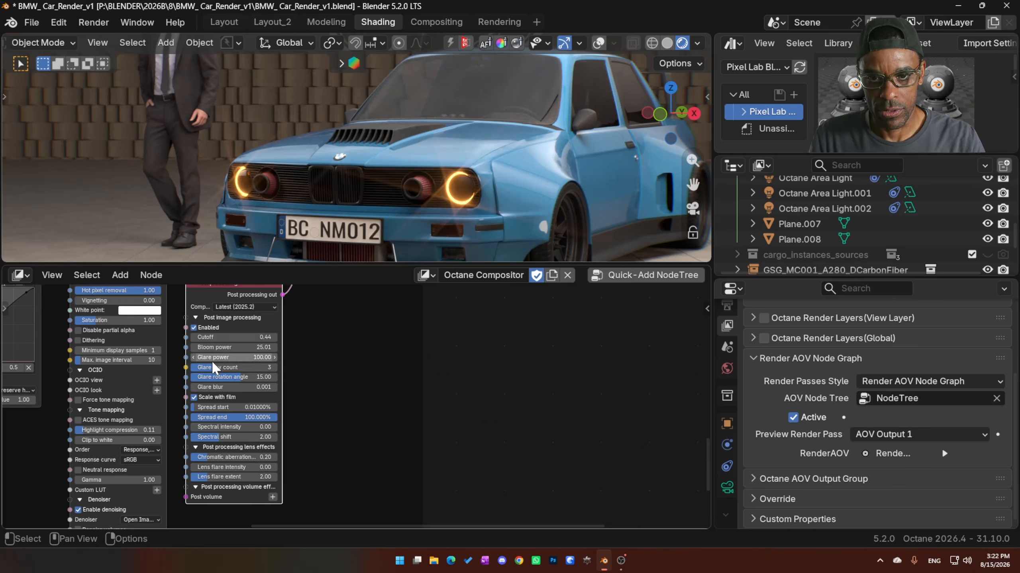
- Set the Post processing node's glare ray count to 1 and its glare rotation angle to 90
left_click(253, 368)
type("1")
key("Return")
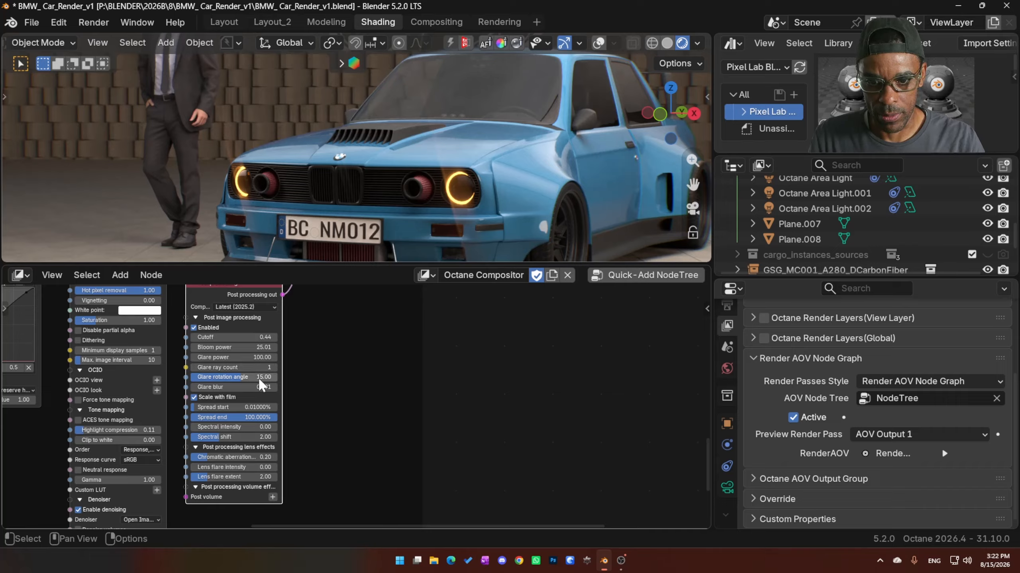
left_click_drag(256, 377, 265, 377)
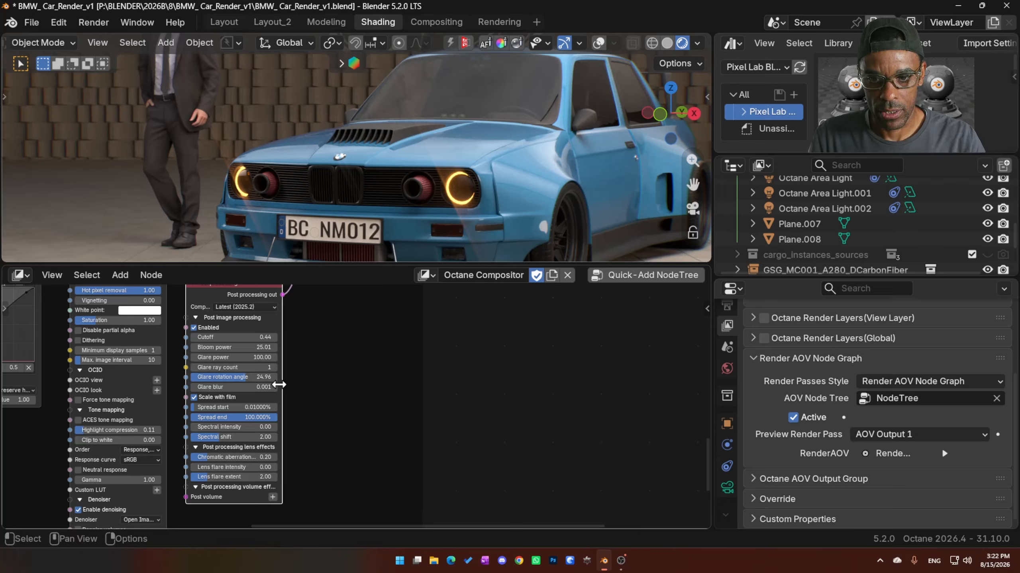
left_click(249, 376)
type("90")
key("Return")
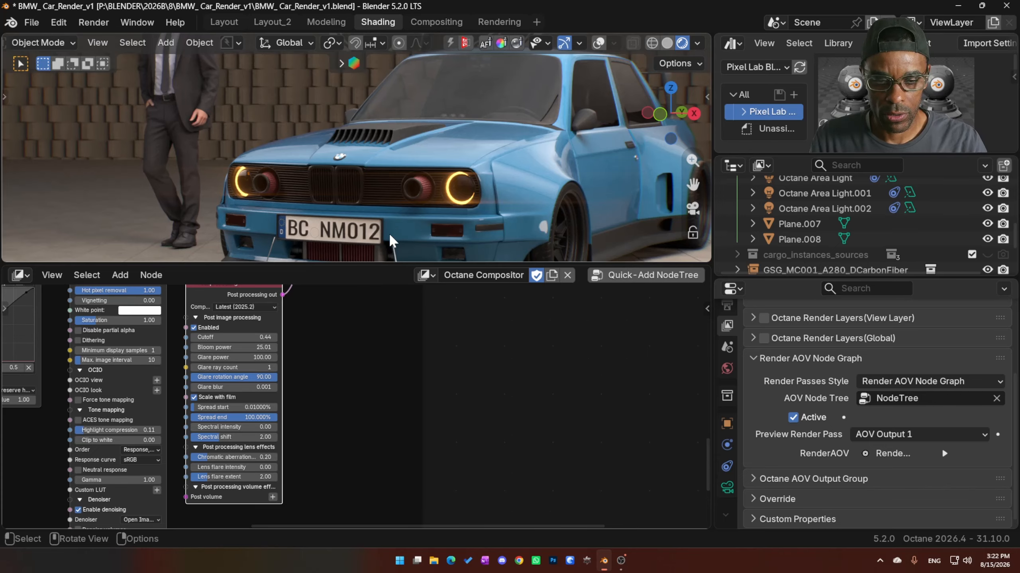
- Try an exposure of 1.32 on the Imager node and reset it to 1
scroll(370, 405, "down", 4)
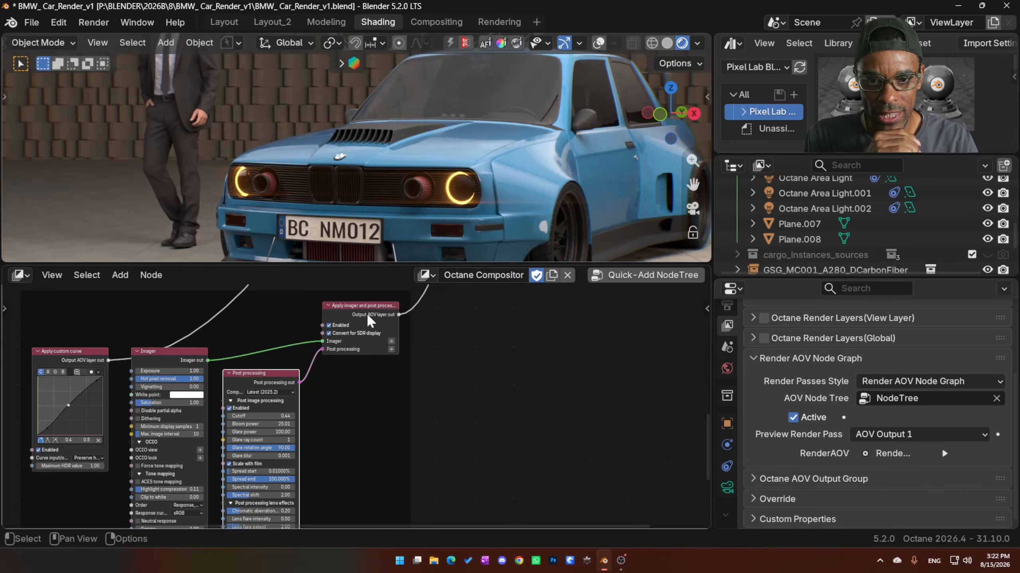
scroll(406, 313, "up", 2)
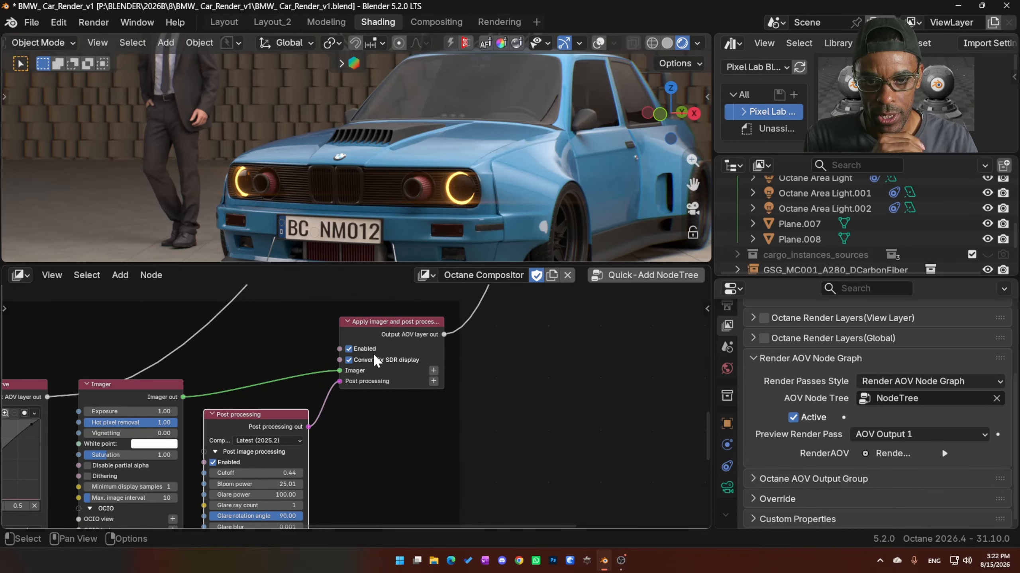
middle_click_drag(161, 397, 239, 362)
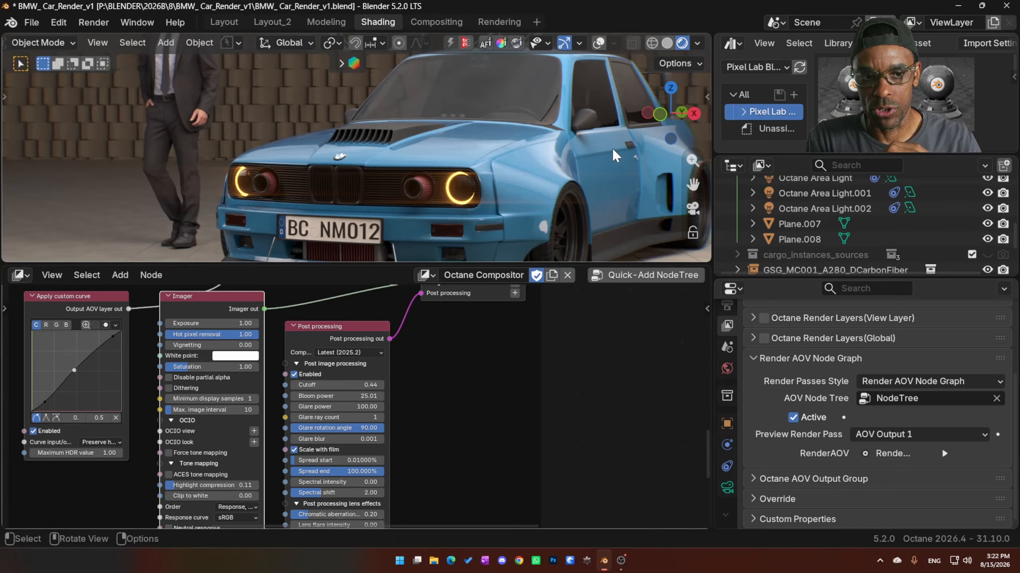
key("n")
key("n")
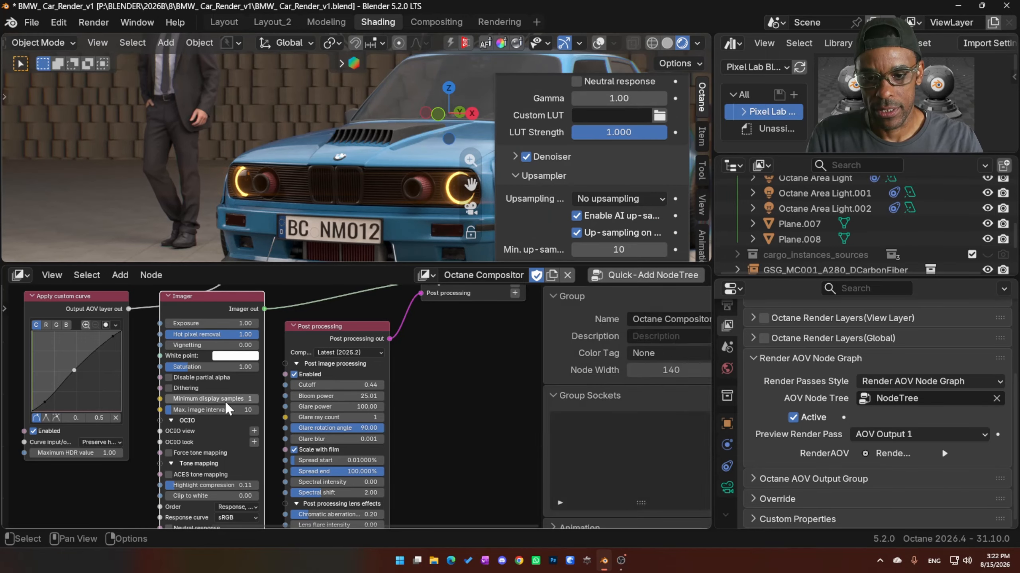
key("n")
key("n")
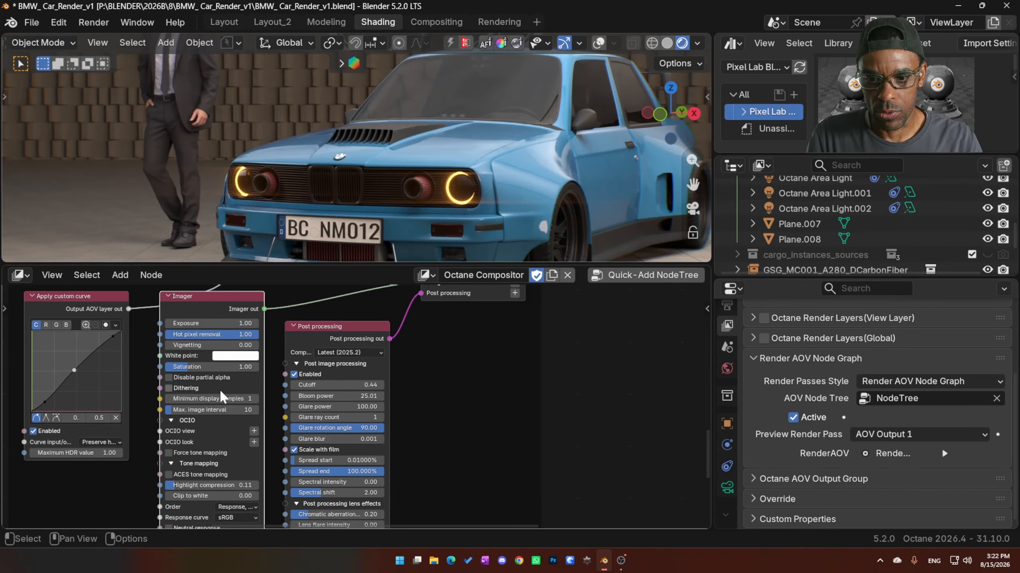
mouse_move(217, 323)
left_mouse_down()
mouse_move(231, 323)
mouse_move(194, 324)
mouse_move(215, 323)
left_mouse_up()
left_click(215, 323)
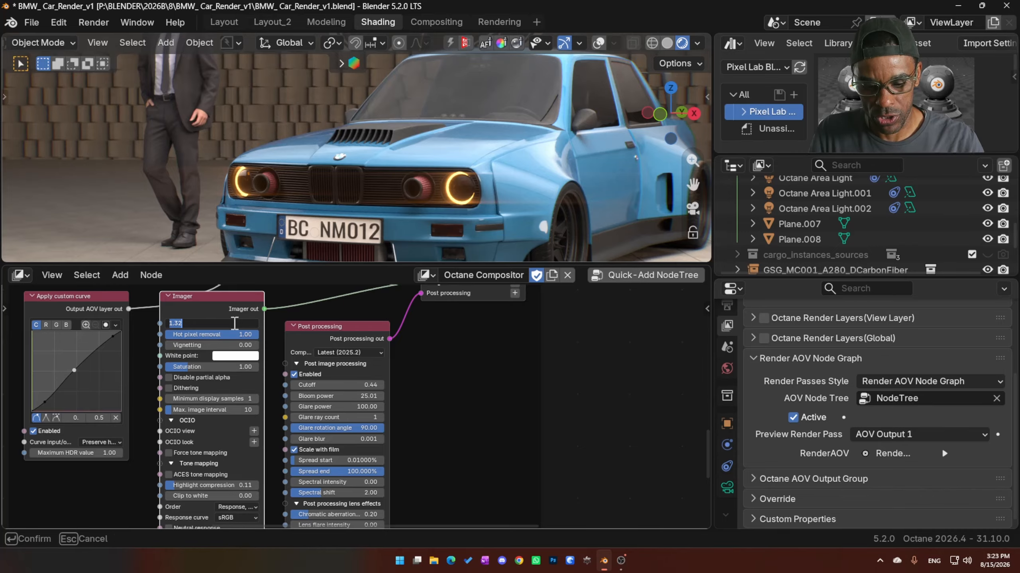
type("1")
key("Return")
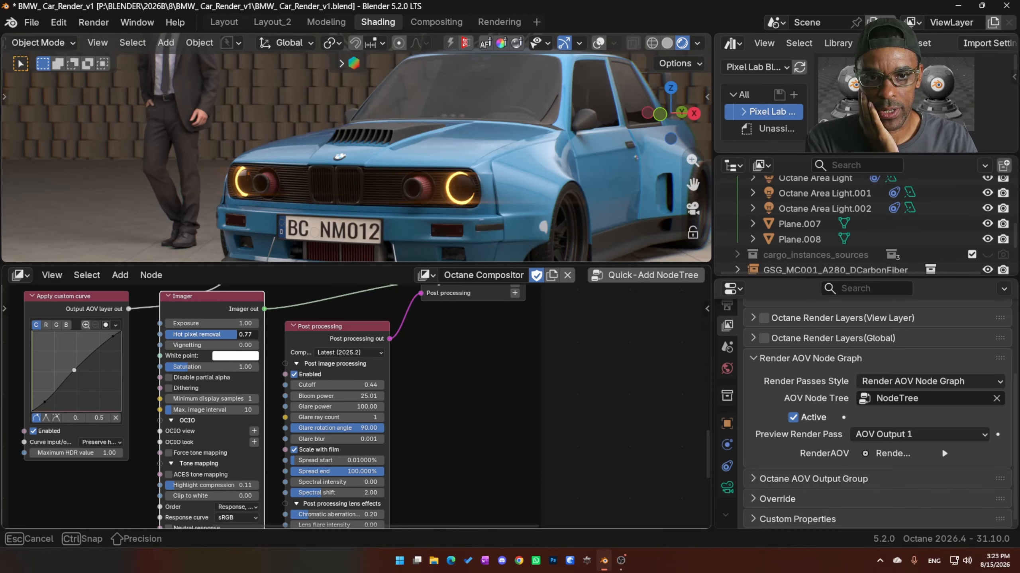
- Review the Imager node's remaining tone mapping and denoiser settings and trace the node tree to the Output AOV node's layers
middle_click_drag(204, 420, 228, 371)
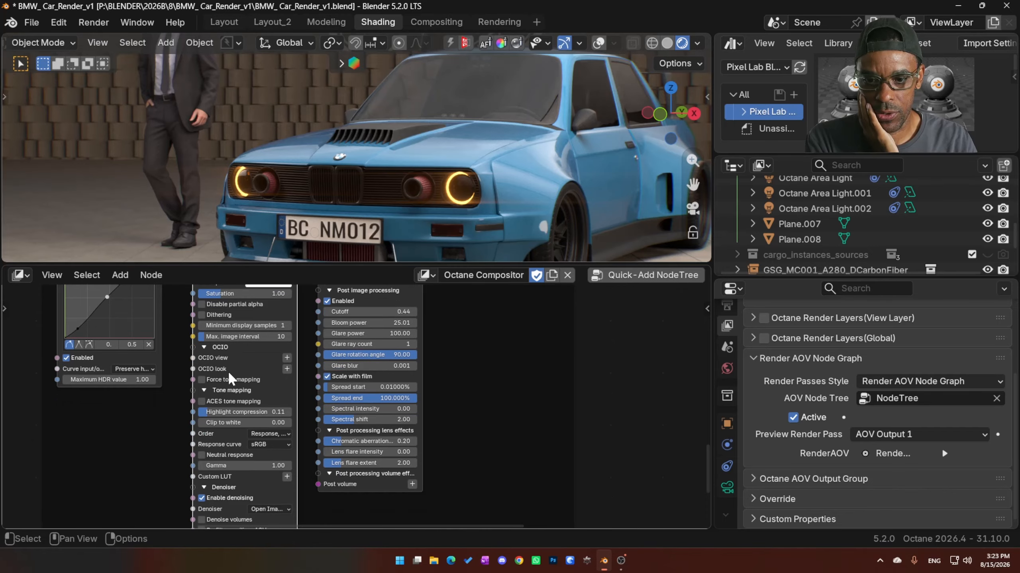
middle_click_drag(248, 452, 237, 389)
middle_click_drag(219, 436, 208, 480)
middle_click_drag(149, 415, 148, 462)
scroll(141, 426, "down", 2)
middle_click_drag(136, 394, 174, 461)
middle_click_drag(272, 394, 187, 504)
middle_click_drag(439, 352, 299, 516)
middle_click_drag(415, 336, 341, 473)
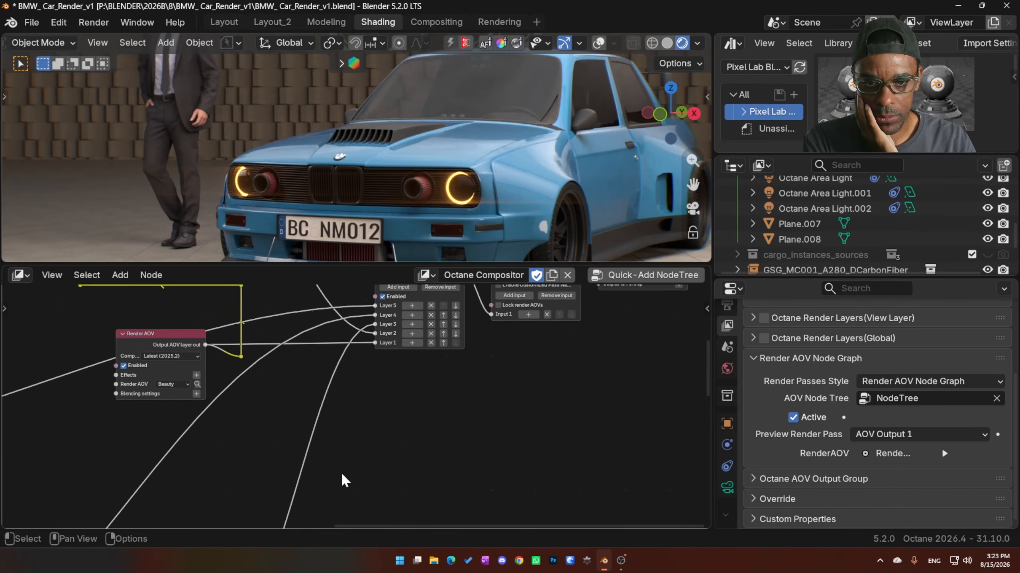
middle_click_drag(367, 379, 341, 413)
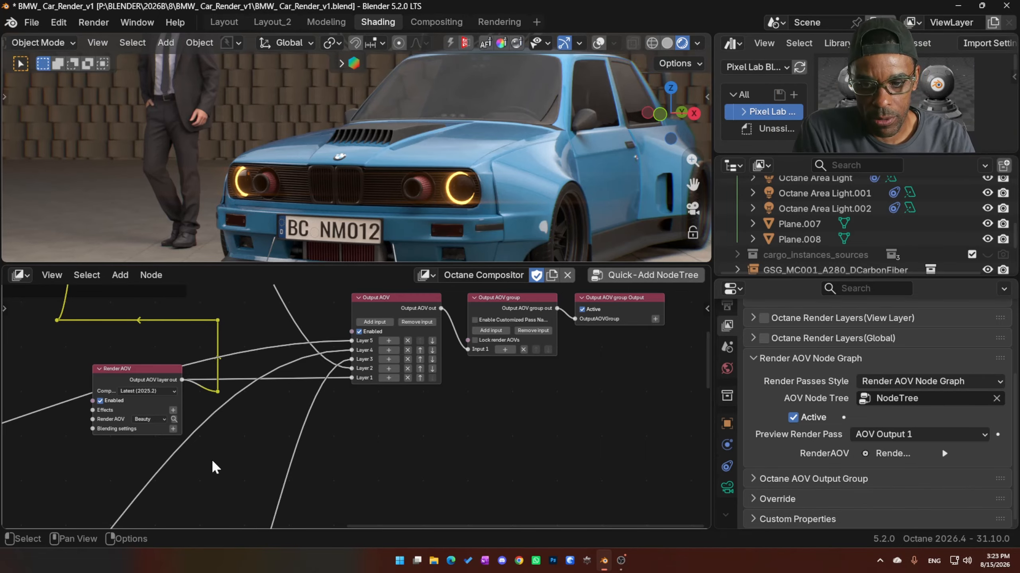
- Test the lower point of the Apply custom curve node's curve in the camera view, settling it at about 0.1, 0.1
middle_click_drag(211, 460, 606, 333)
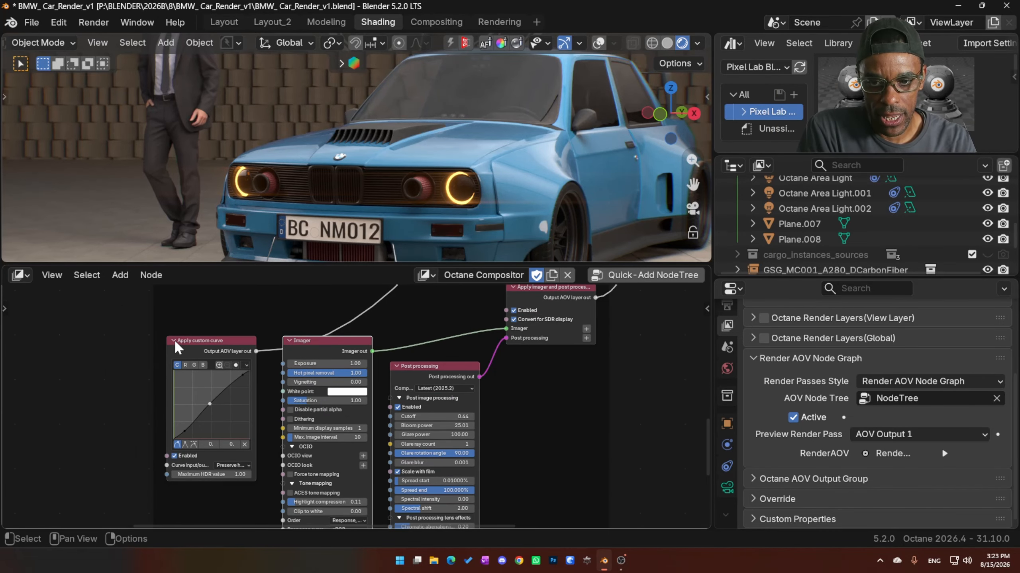
left_click_drag(176, 340, 177, 331)
scroll(228, 417, "up", 1)
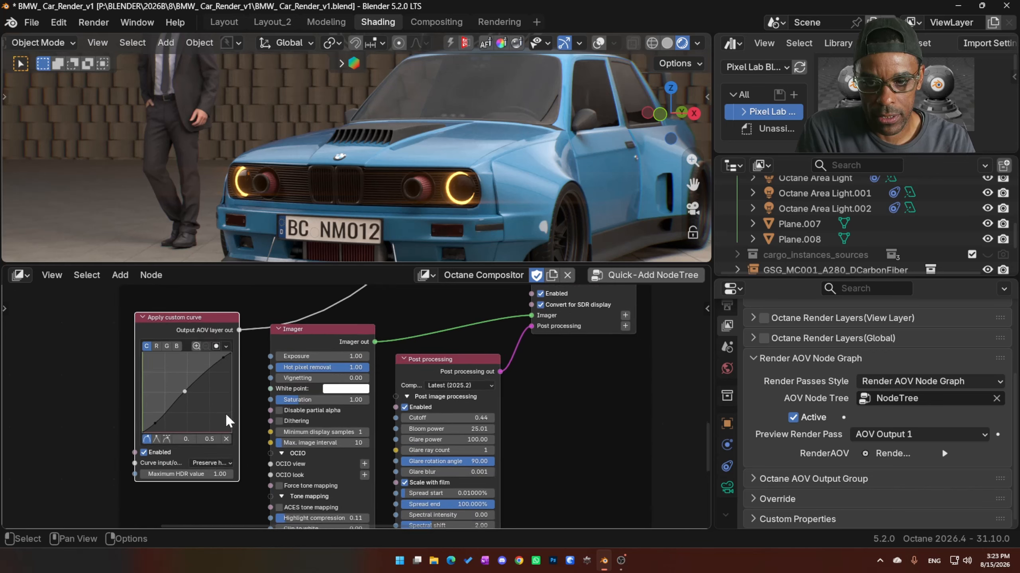
scroll(226, 415, "up", 1)
middle_click_drag(222, 433, 296, 431)
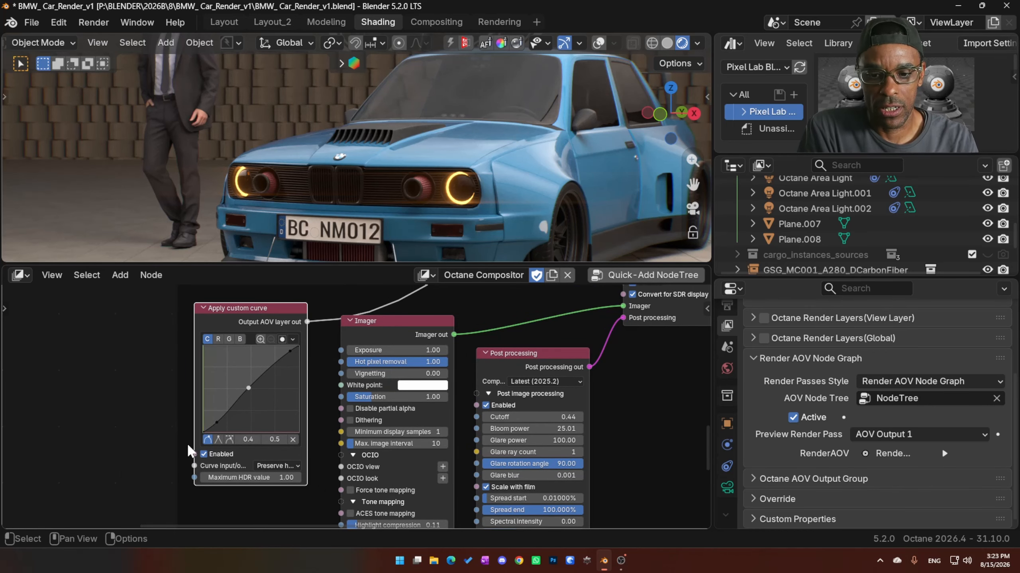
left_click_drag(217, 421, 212, 412)
key("KP_0")
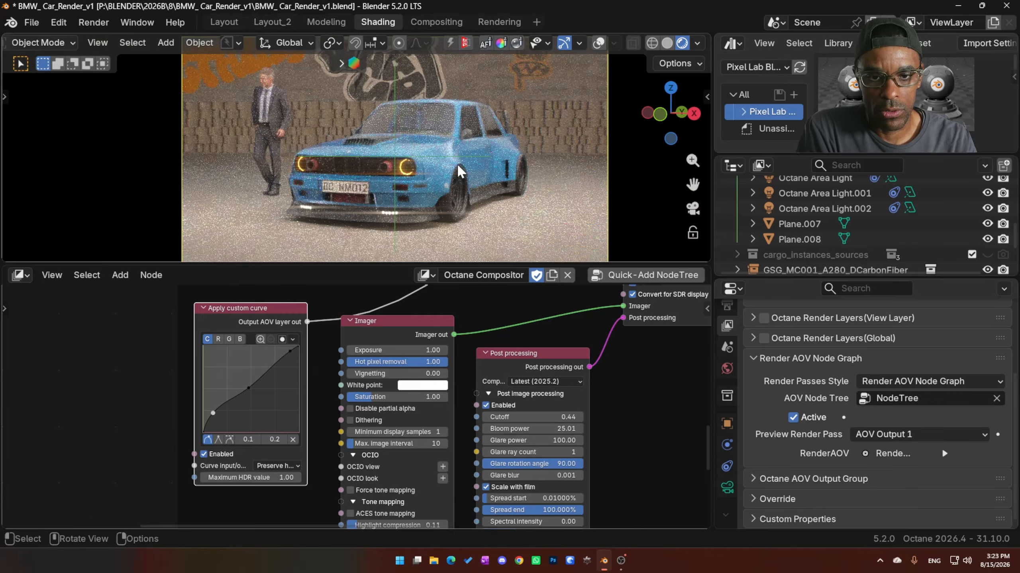
left_click_drag(210, 410, 219, 421)
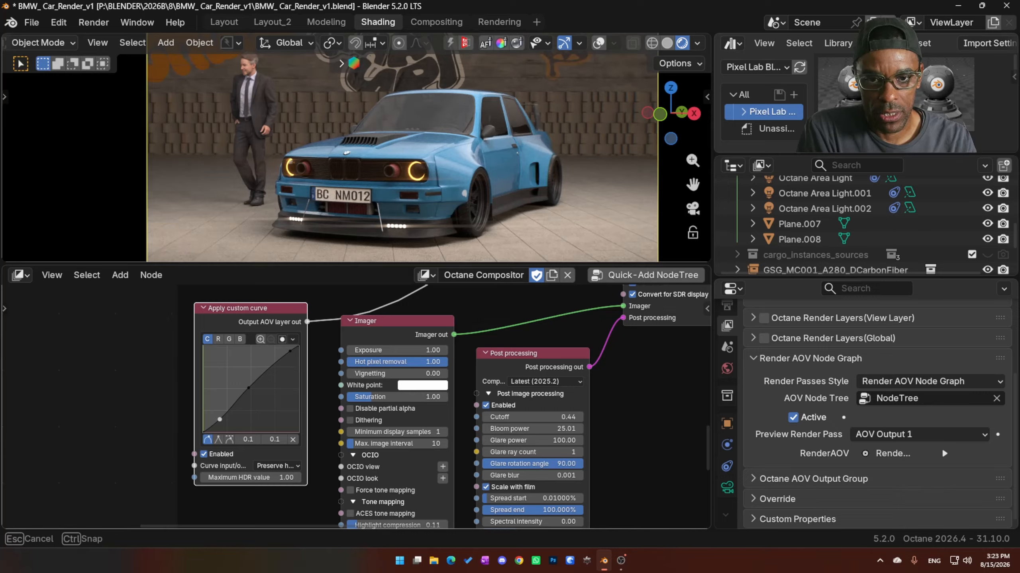
left_click_drag(226, 421, 215, 421)
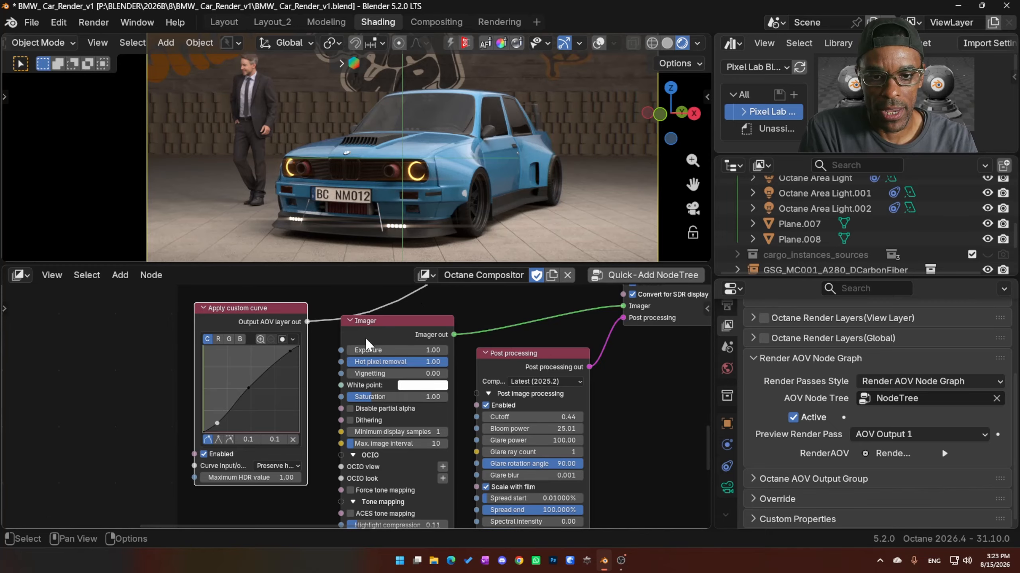
- Examine how the Output AOV node's layers connect to the Beauty Render AOV and the Layer group containing the Z-depth pass
scroll(409, 350, "down", 3)
scroll(410, 351, "down", 3)
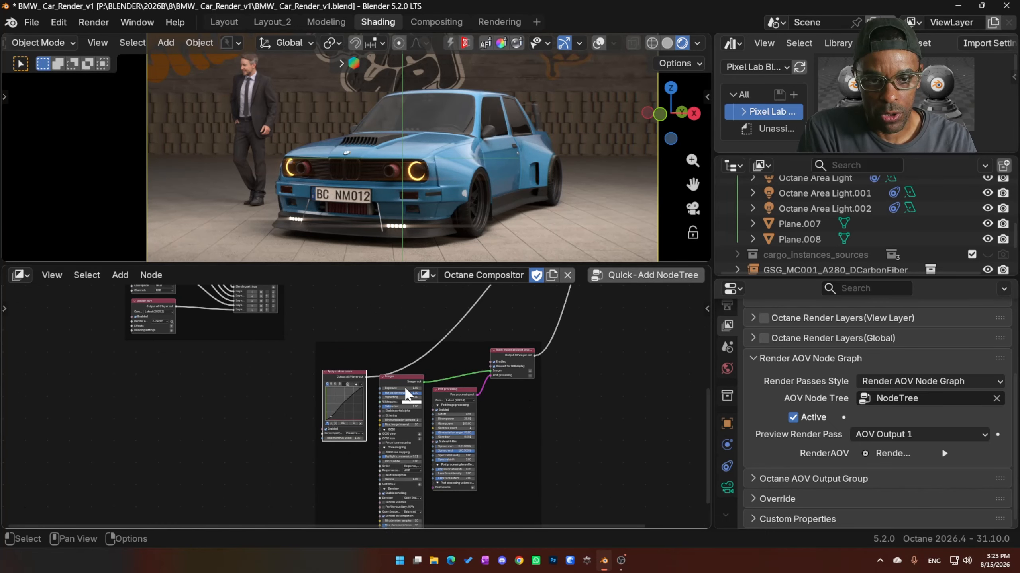
middle_click_drag(618, 293, 337, 450)
scroll(345, 423, "up", 4)
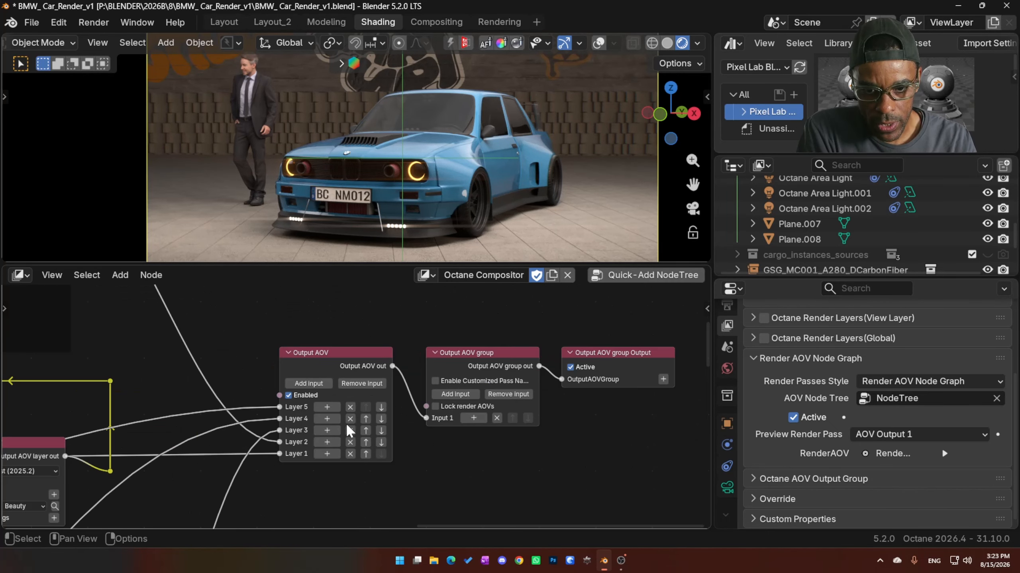
middle_click_drag(171, 398, 567, 346)
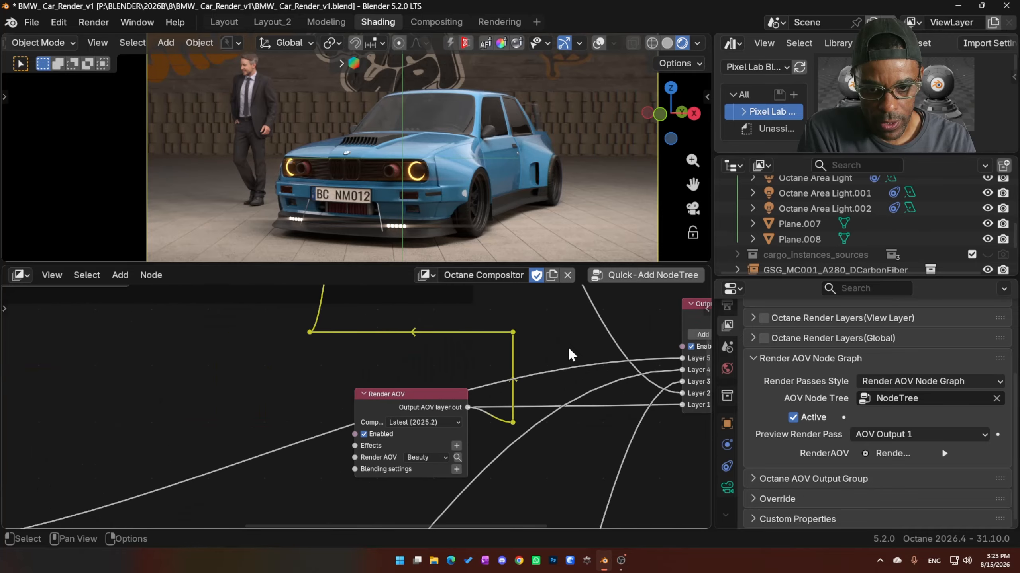
middle_click_drag(266, 421, 294, 382)
middle_click_drag(33, 483, 568, 361)
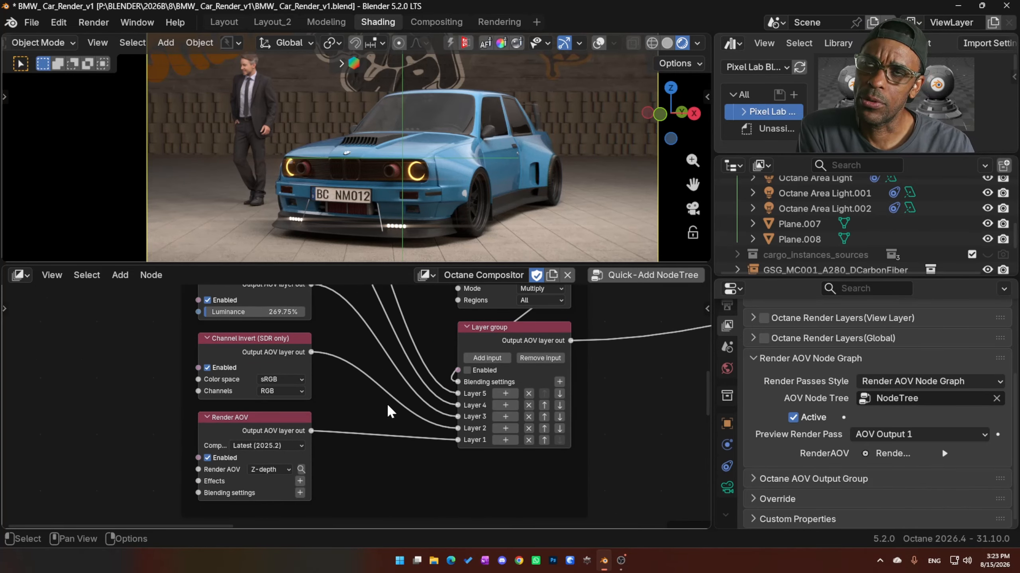
middle_click_drag(449, 403, 52, 392)
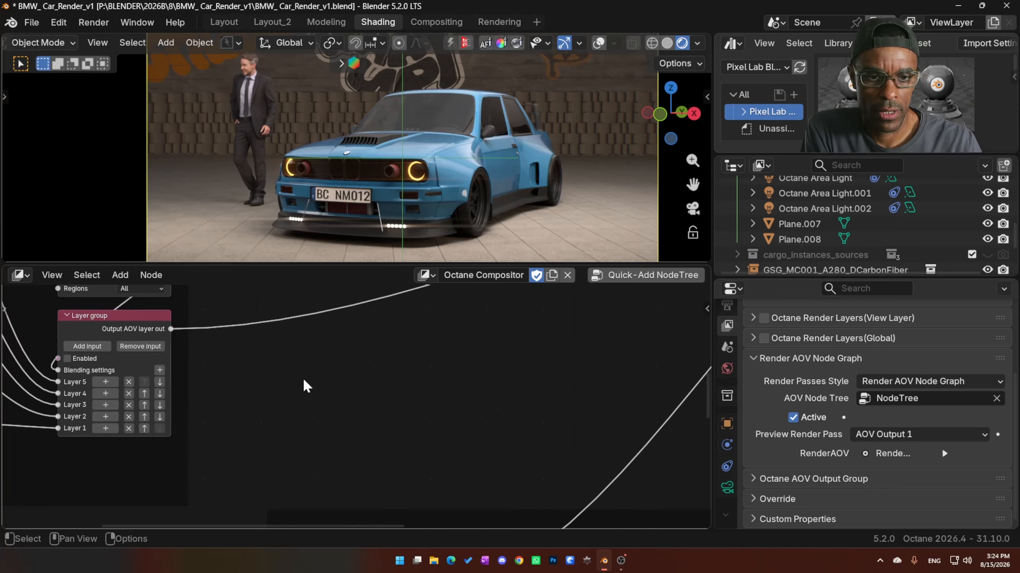
- Try moving Layer 4 of the Output AOV node up one place in the layer order and move it back down
scroll(350, 380, "down", 3)
middle_click_drag(602, 330, 321, 429)
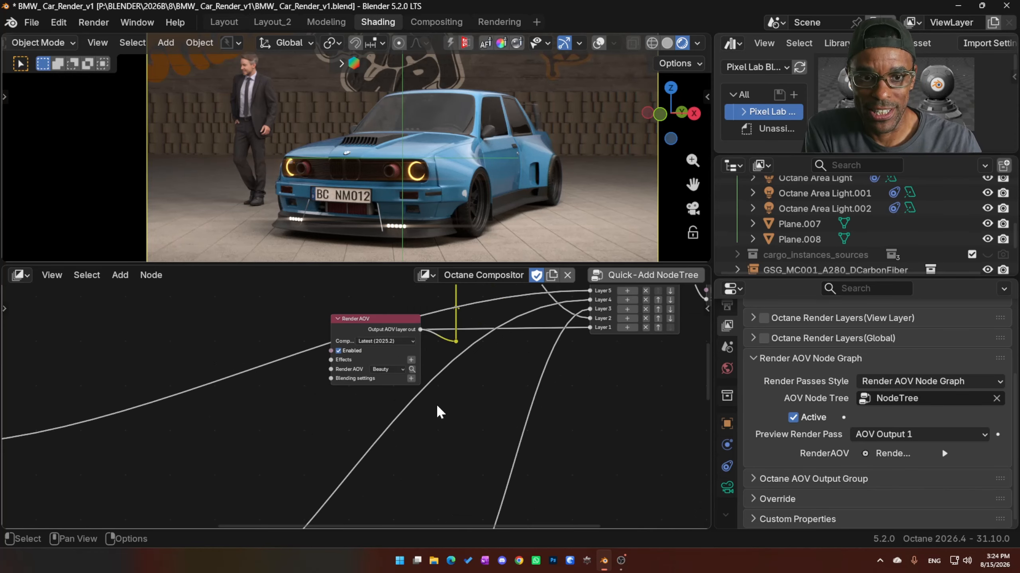
scroll(437, 403, "down", 2)
middle_click_drag(567, 376, 341, 479)
scroll(408, 404, "up", 5)
scroll(409, 406, "up", 3)
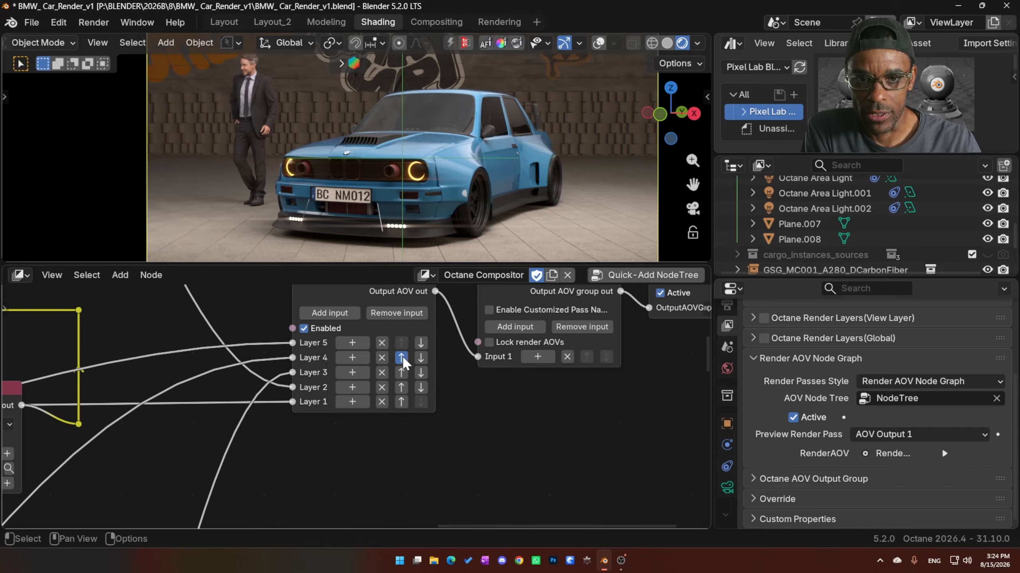
left_click(401, 356)
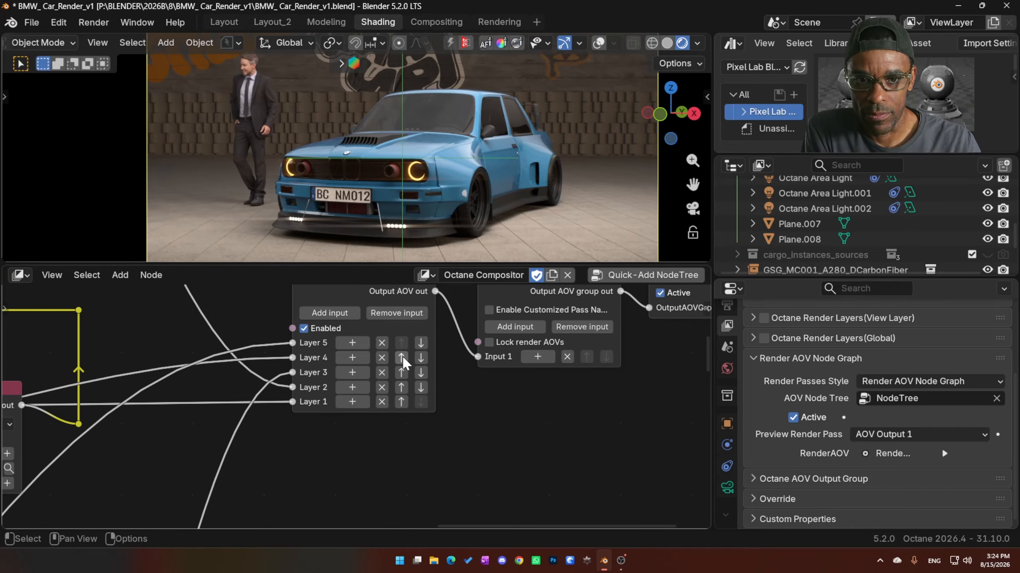
left_click(420, 342)
- Enable the Layer group node that blends the Z-depth layers and enlarge the 3D viewport's height
middle_click_drag(171, 400, 553, 335)
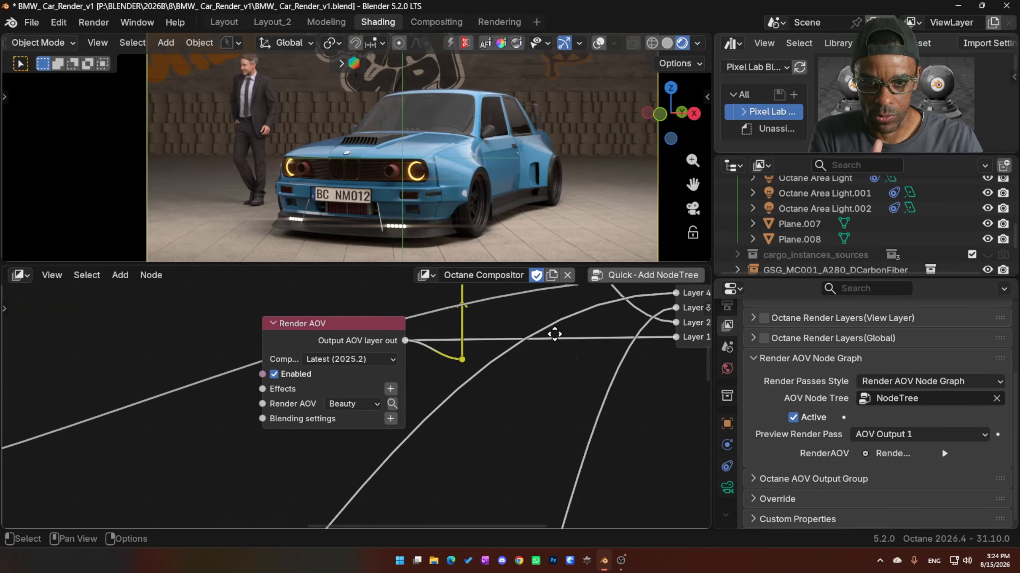
scroll(414, 391, "down", 5)
middle_click_drag(153, 424, 363, 374)
mouse_move(214, 413)
middle_mouse_down()
mouse_move(393, 414)
mouse_move(525, 388)
middle_mouse_up()
mouse_move(446, 421)
middle_mouse_down()
mouse_move(470, 403)
mouse_move(432, 384)
middle_mouse_up()
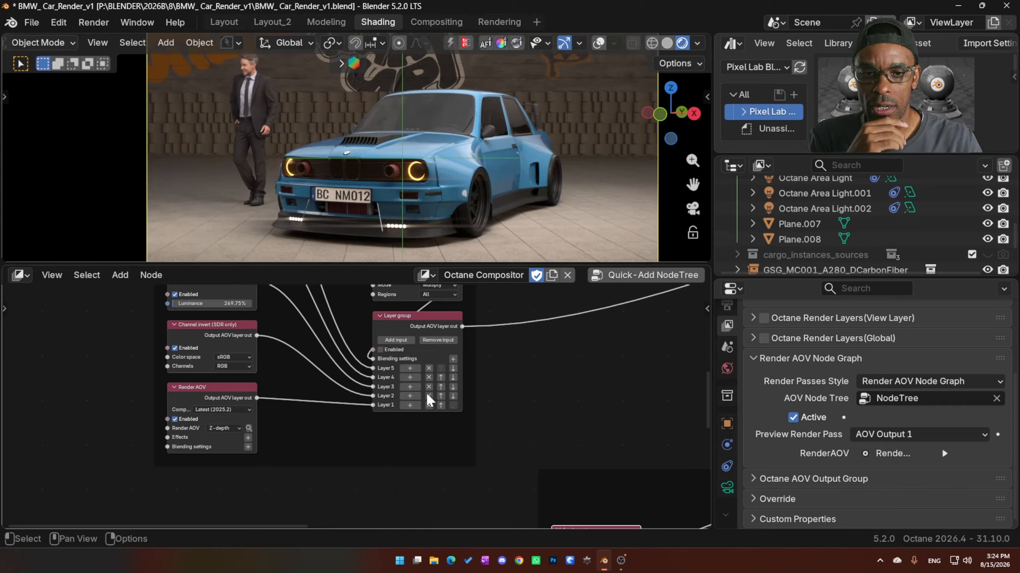
middle_click_drag(384, 342, 367, 376)
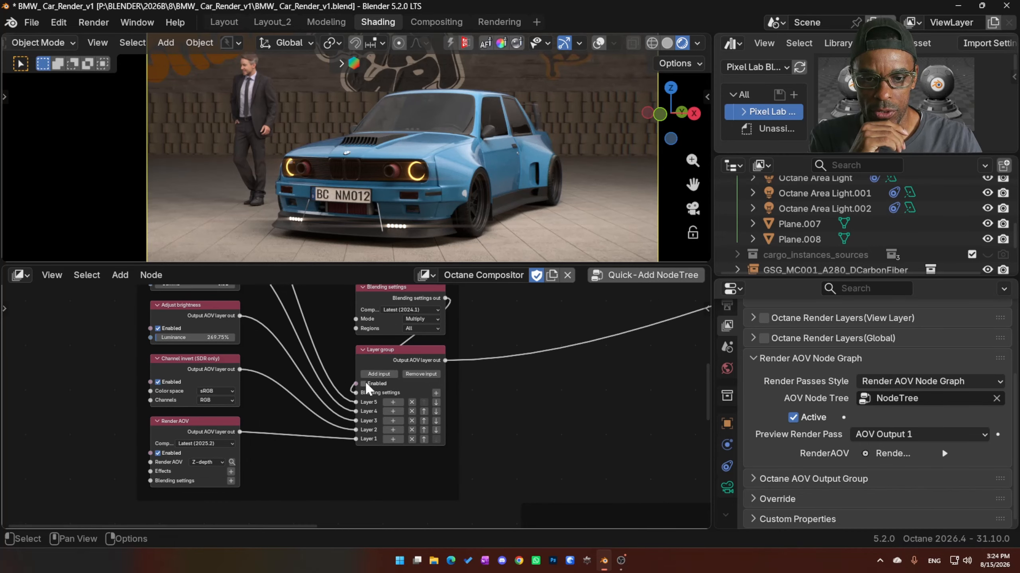
left_click(364, 382)
middle_click_drag(574, 390, 527, 490)
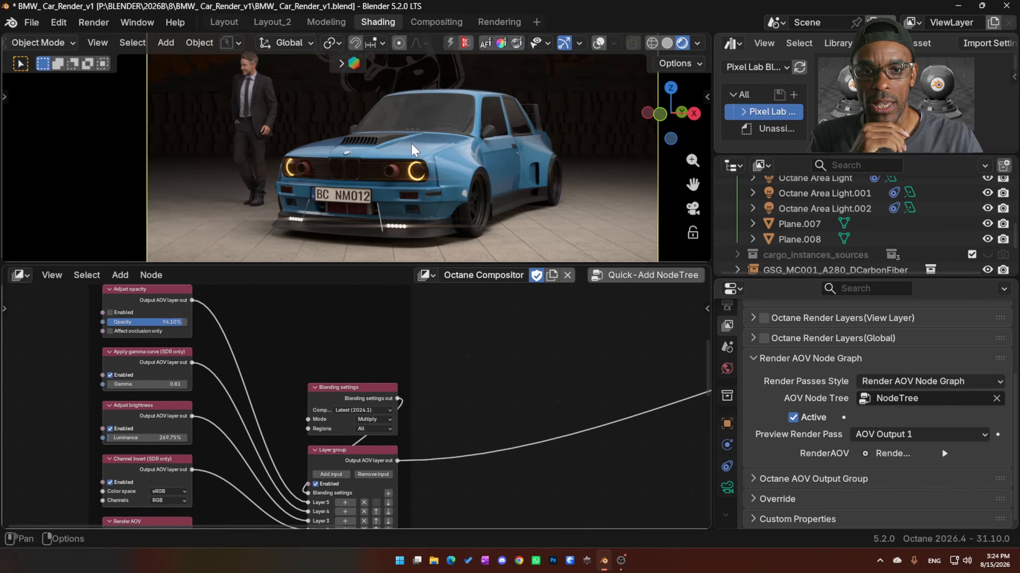
left_click_drag(409, 264, 407, 316)
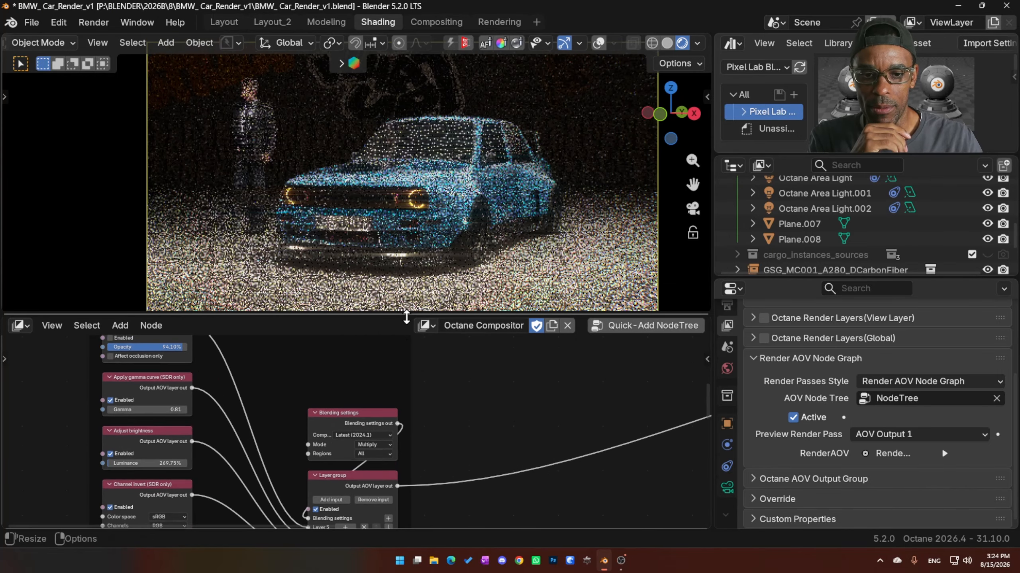
- Disable the Apply gamma curve, Adjust brightness and Channel invert nodes feeding the Layer group
scroll(441, 378, "down", 3)
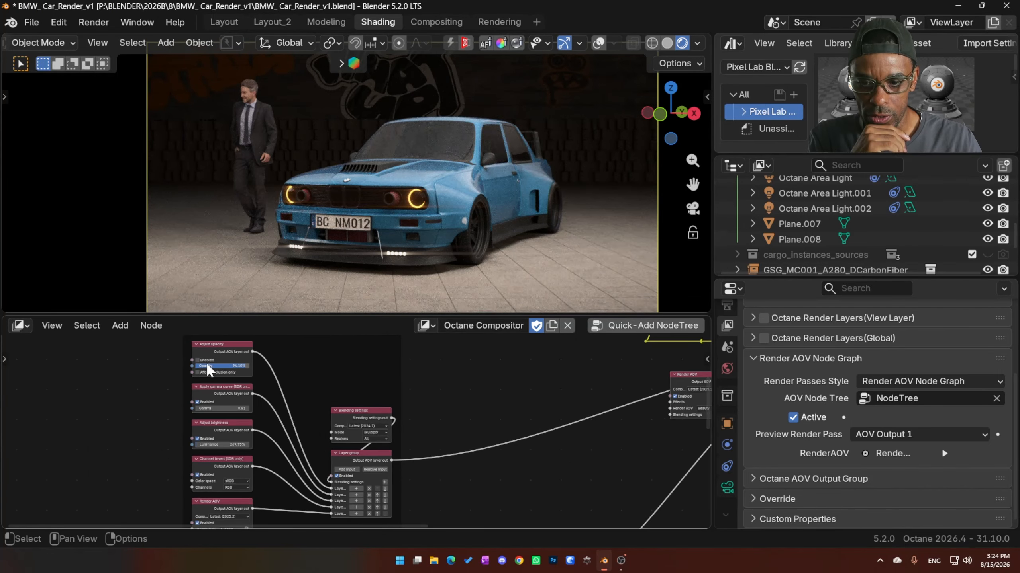
left_click(200, 402)
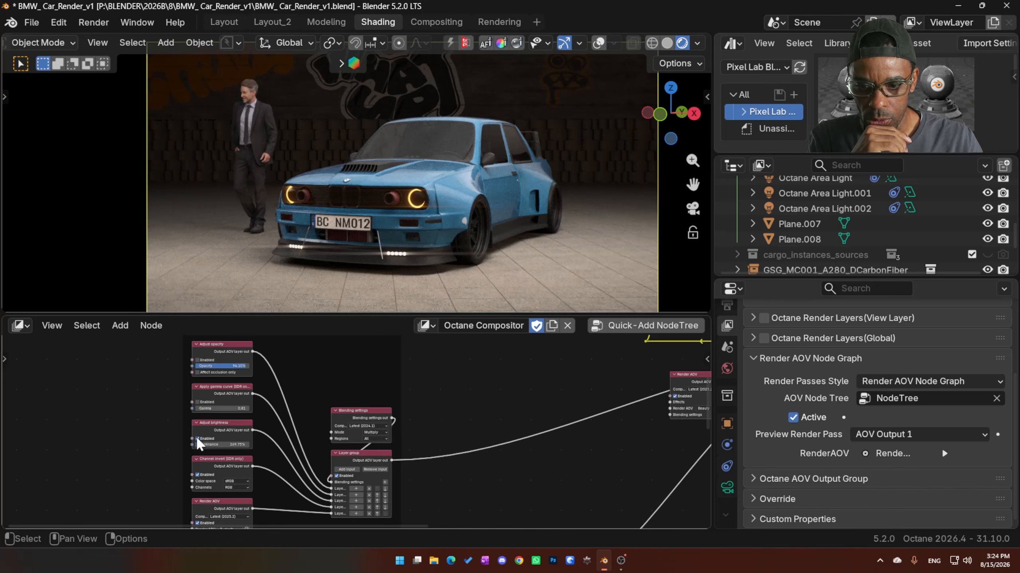
left_click(197, 439)
left_click(197, 475)
scroll(181, 458, "down", 5, "ctrl")
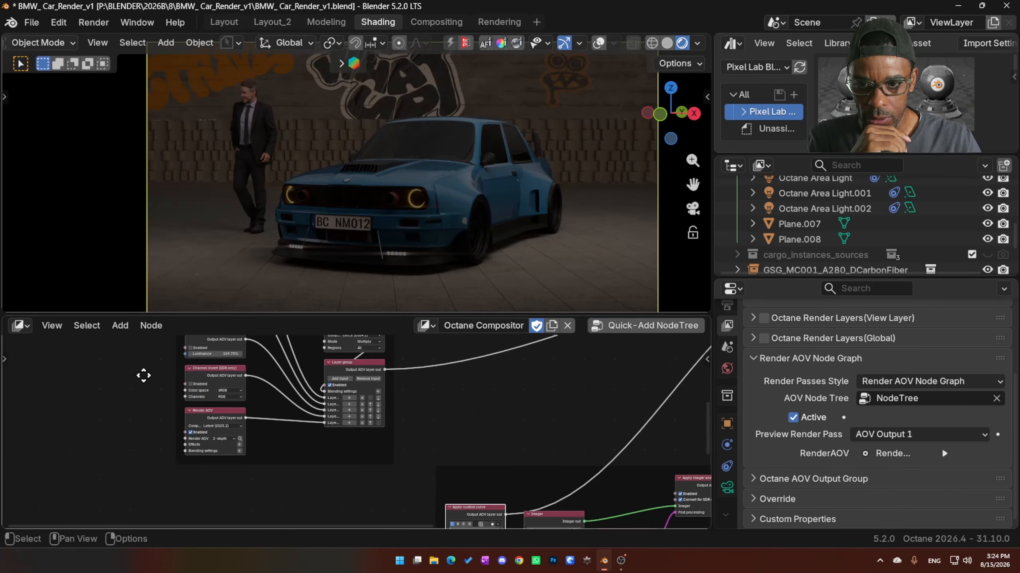
scroll(212, 426, "up", 7)
middle_click_drag(254, 432, 261, 488)
scroll(478, 437, "down", 7)
middle_click_drag(482, 414, 324, 413)
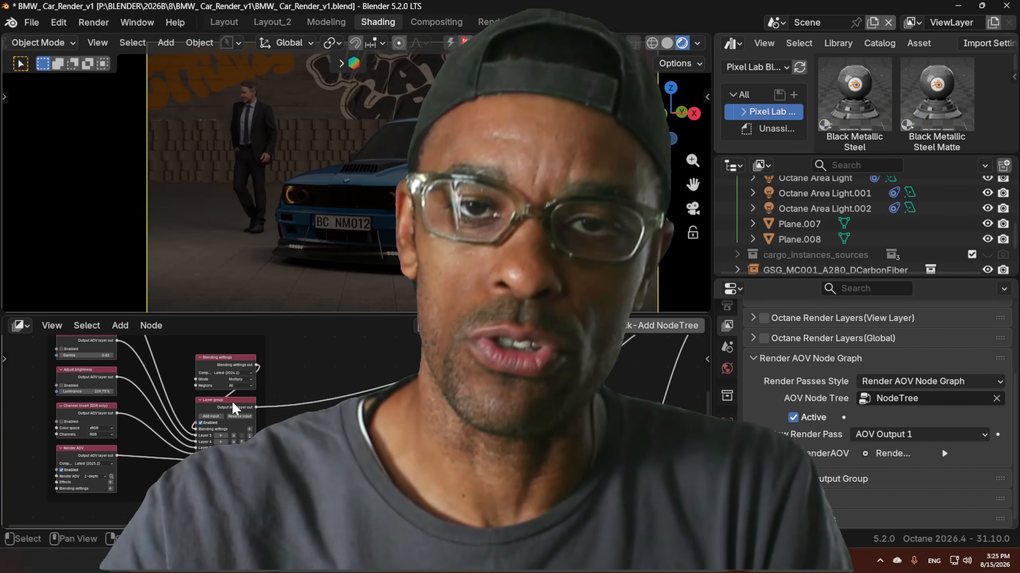
- Examine the Layer group node's layer inputs and the Z-depth Render AOV node connected to its Layer 1
scroll(309, 416, "up", 1)
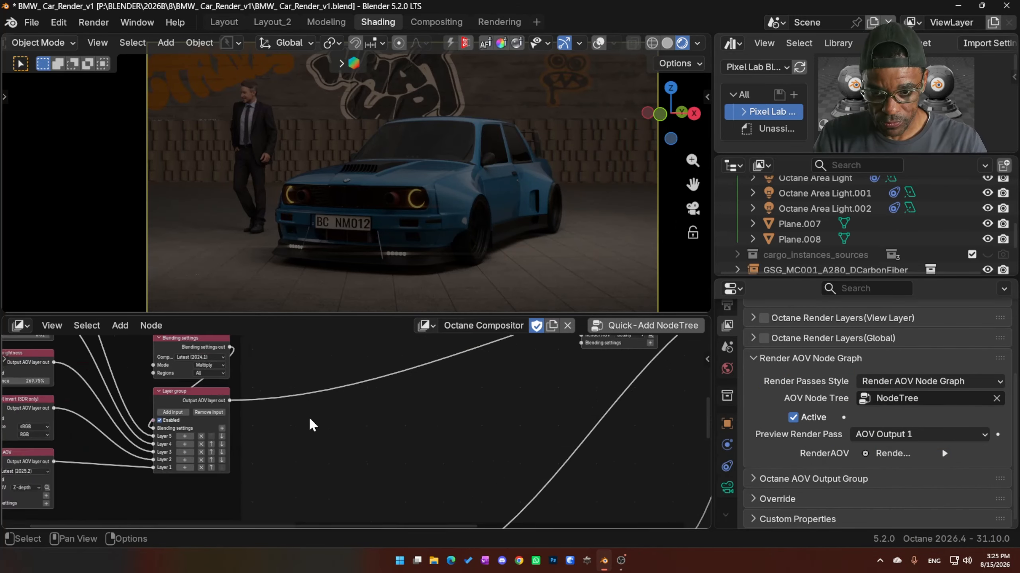
scroll(315, 418, "up", 2)
left_click(278, 346)
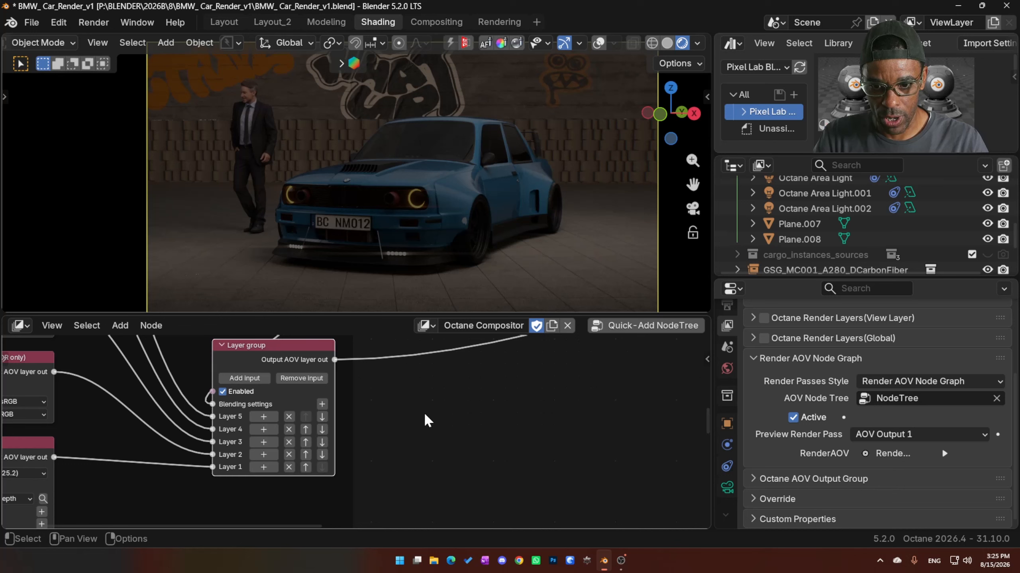
middle_click_drag(436, 409, 456, 421)
scroll(391, 445, "down", 1)
scroll(392, 447, "down", 1)
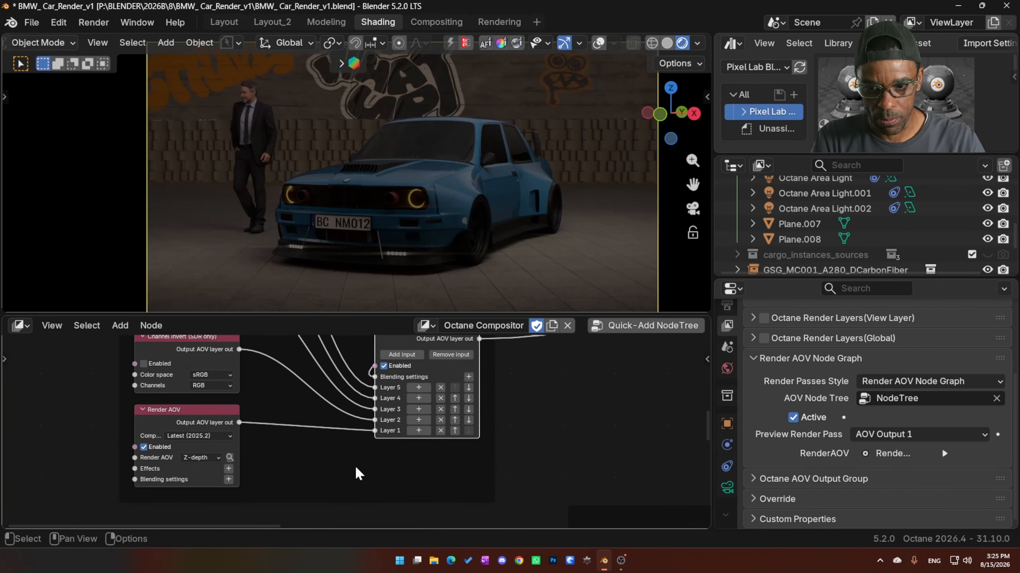
left_click(185, 415)
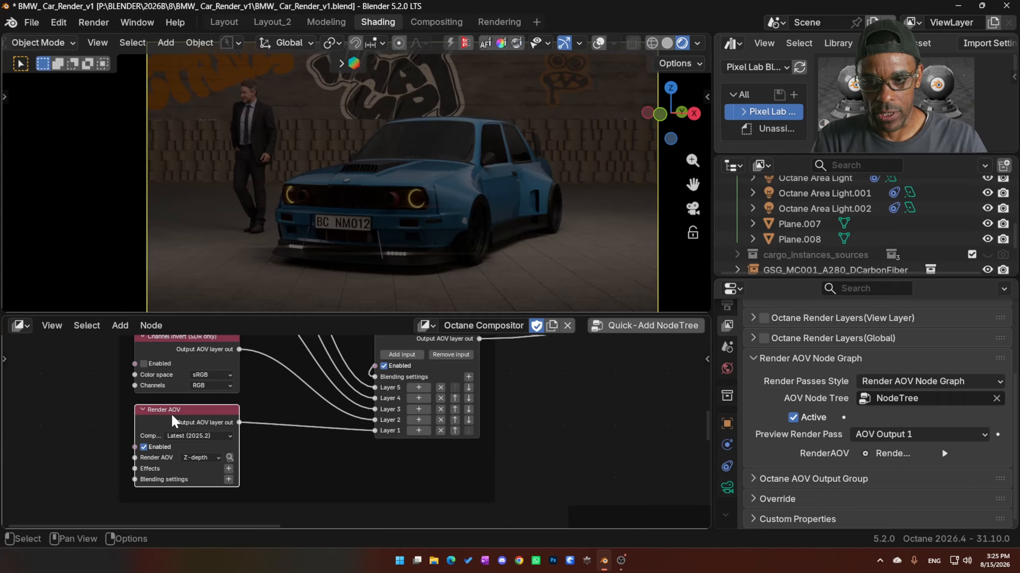
left_click(199, 457)
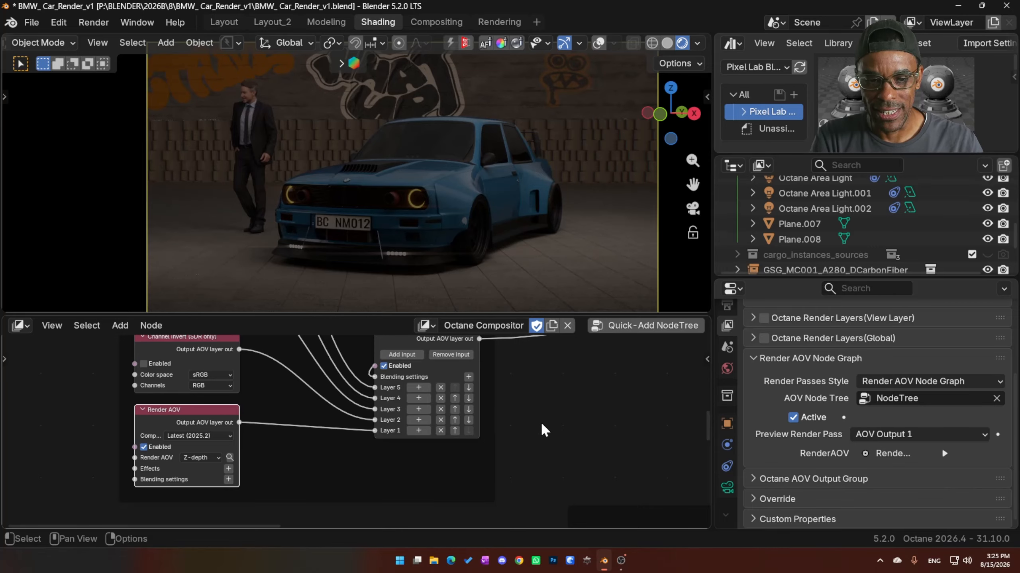
- Preview the Z-depth render pass in the viewport
middle_click_drag(541, 425, 459, 444)
scroll(550, 422, "down", 3)
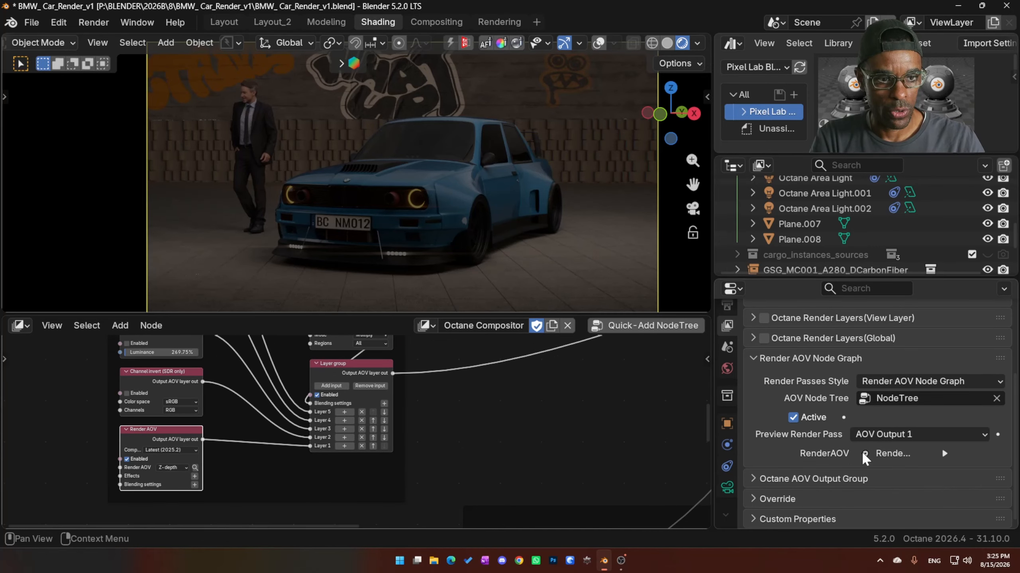
left_click(884, 434)
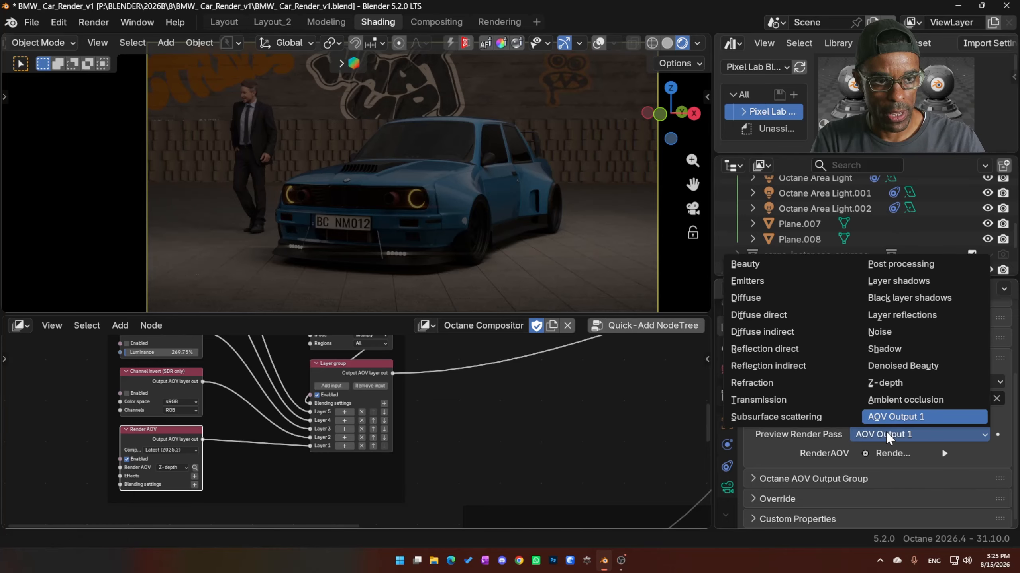
left_click(881, 383)
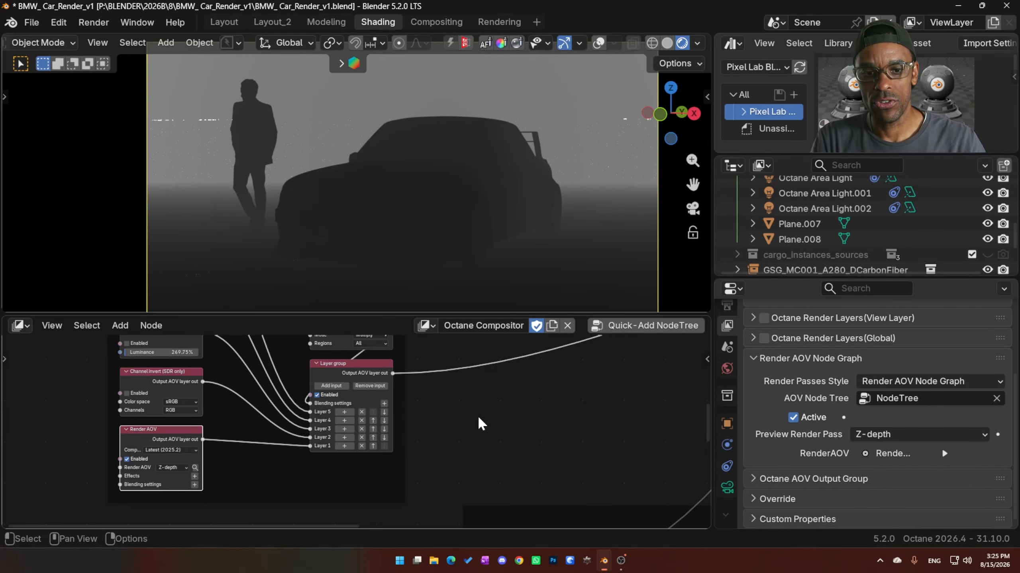
- Show the Octane Render AOV node tree and inspect the settings of its Z-depth AOV node
right_click(12, 316)
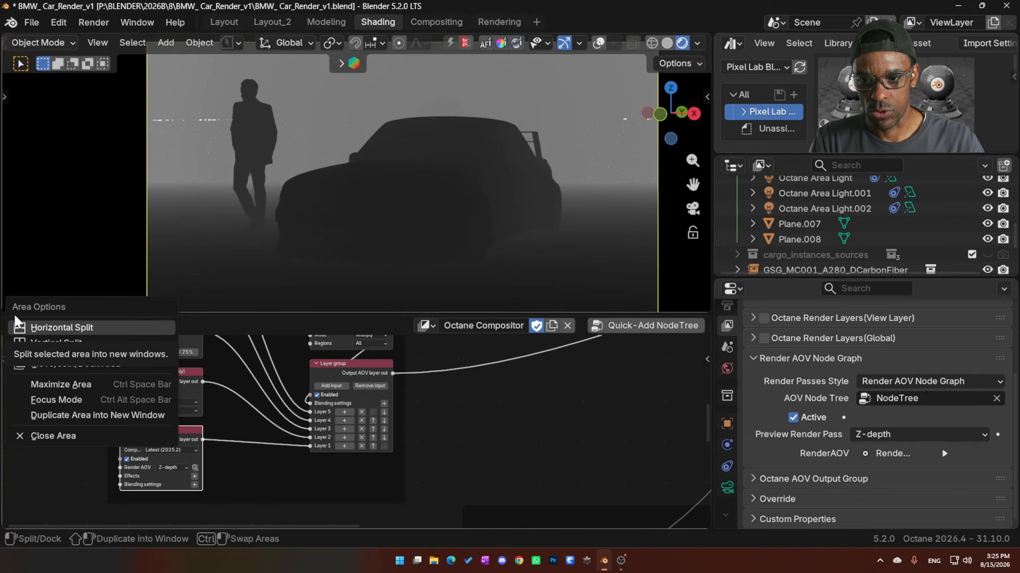
left_click(19, 325)
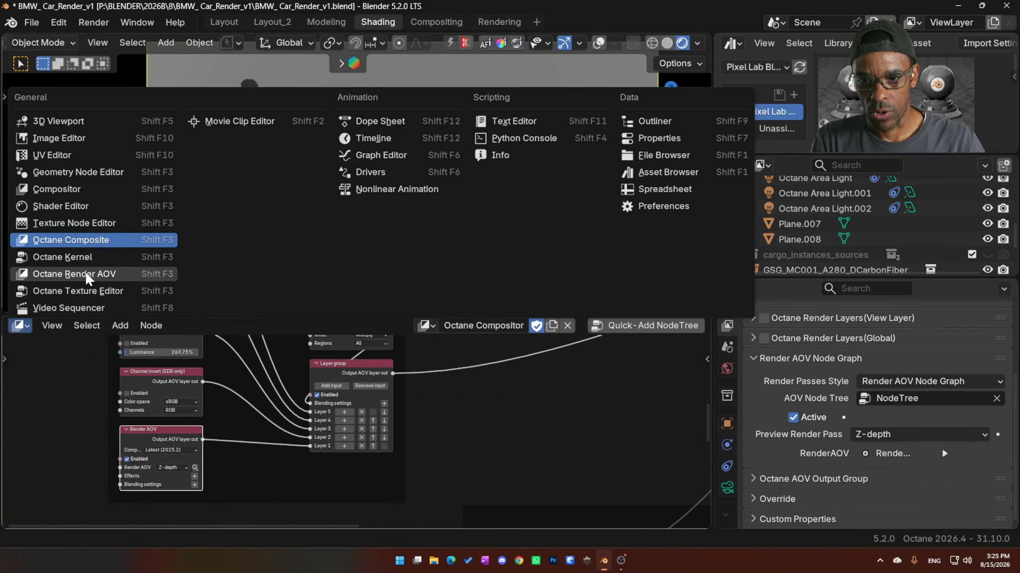
left_click(85, 273)
middle_click_drag(409, 400, 179, 489)
scroll(337, 440, "up", 15)
left_click(317, 396)
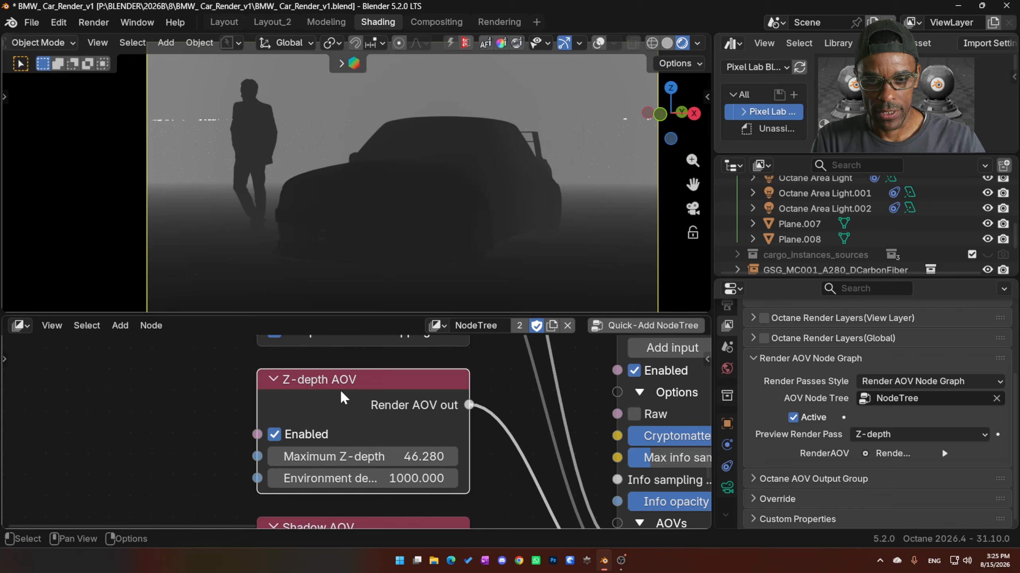
left_click(274, 433)
left_click(274, 432)
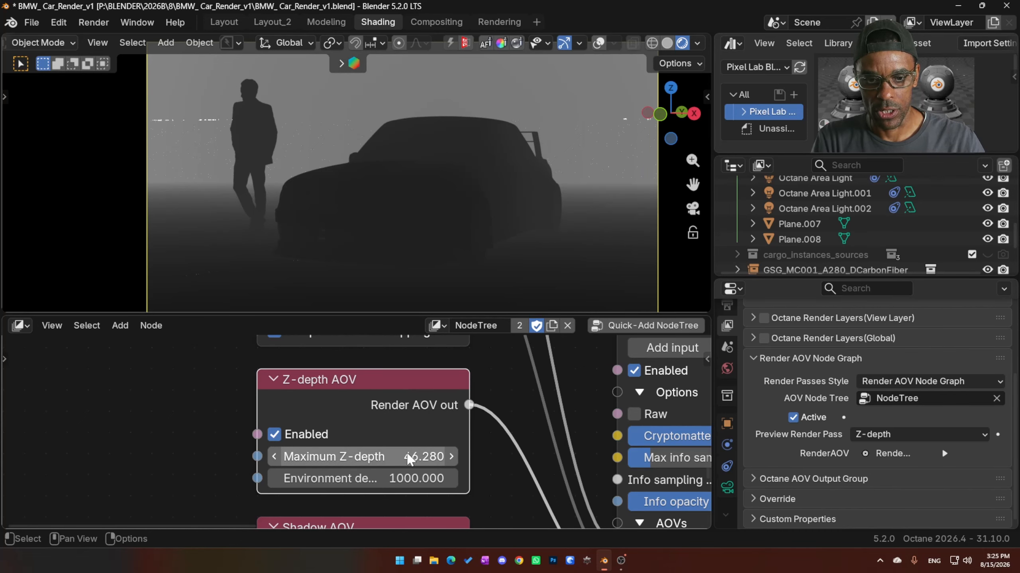
- Try lowering the Z-depth AOV node's Maximum Z-depth, set it to 45, and undo both changes
left_click_drag(407, 456, 374, 456)
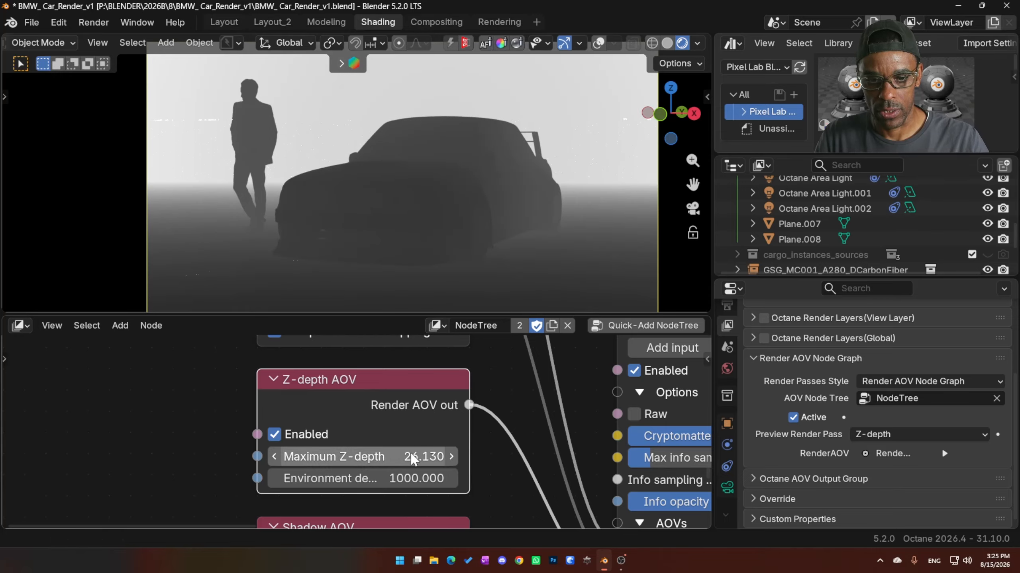
left_click(410, 447)
type("45")
key("Return")
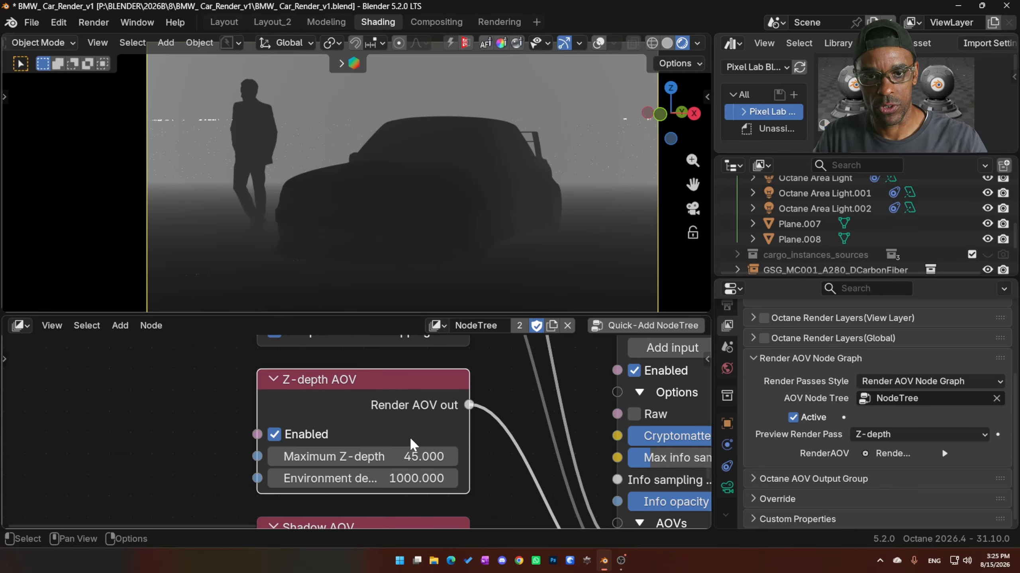
key("ctrl+z")
key("ctrl+z")
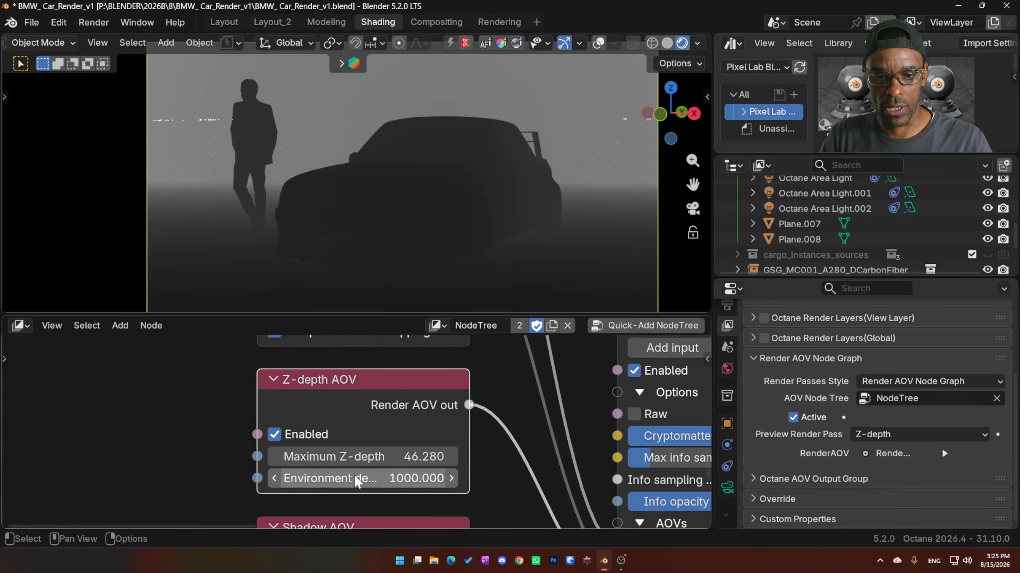
- Return the node editor to the Octane Composite tree and show the Channel invert node beside the Layer group
scroll(352, 402, "down", 7)
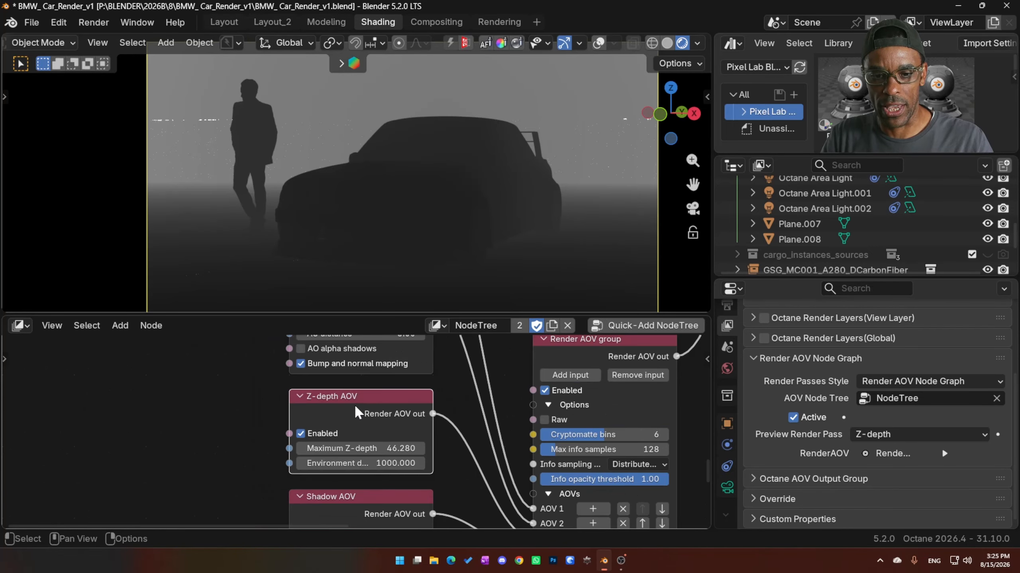
left_click(18, 325)
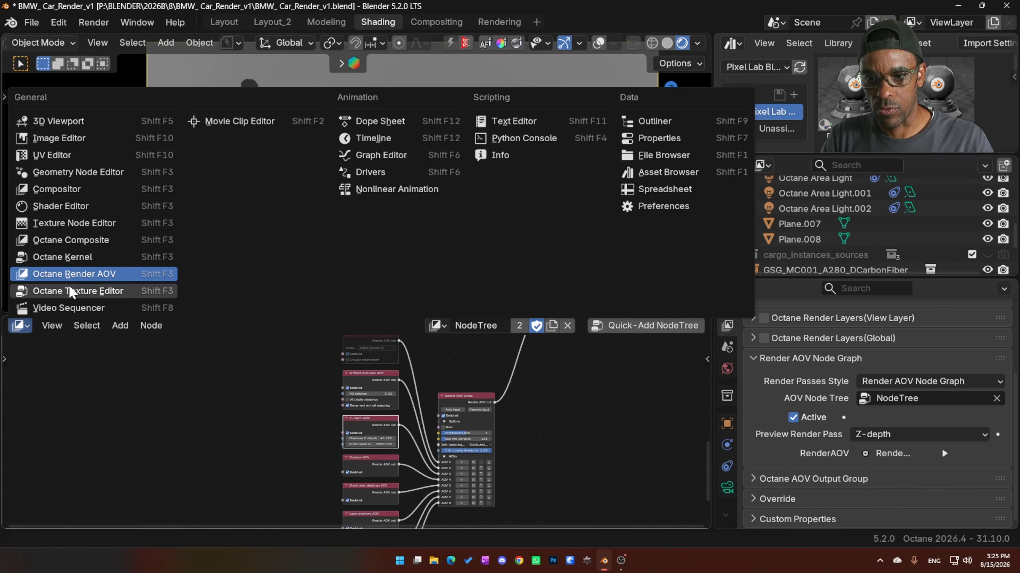
left_click(81, 240)
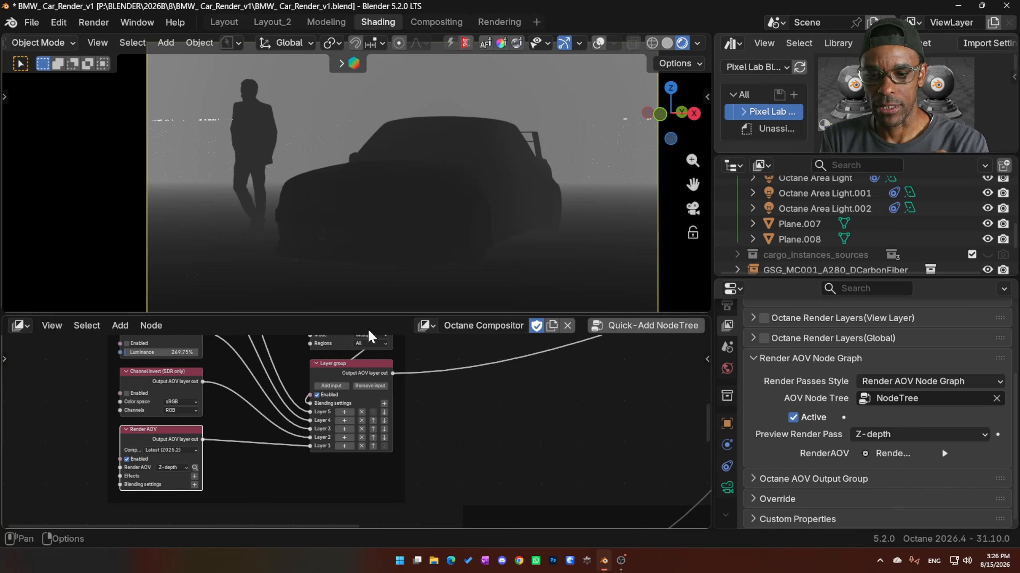
scroll(441, 436, "up", 2)
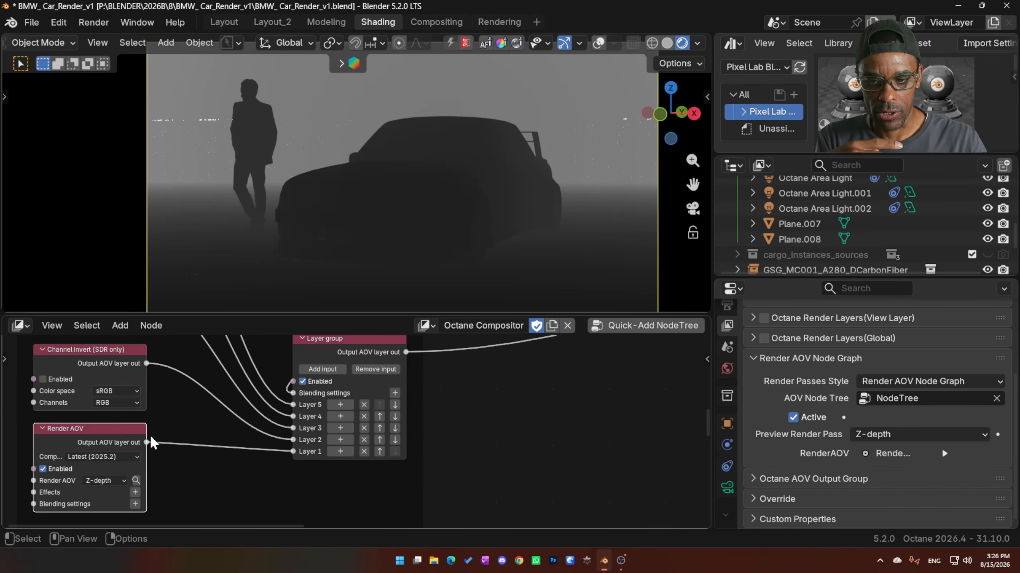
middle_click_drag(349, 392, 360, 403)
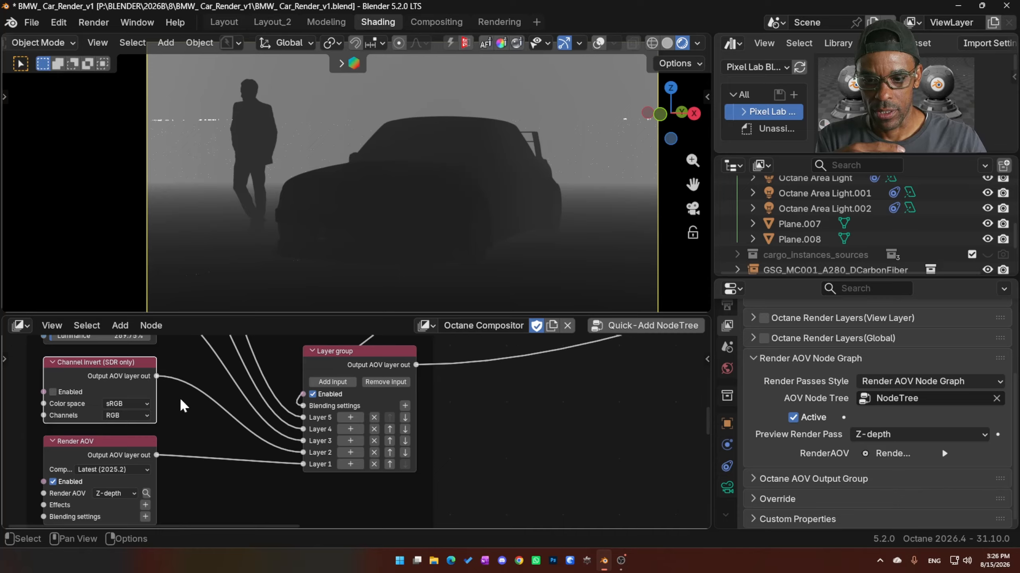
- Detach the Channel invert link from the Layer group's Layer 2, browse the Octane Compositor effect nodes, and reconnect the link
left_click_drag(303, 452, 344, 452)
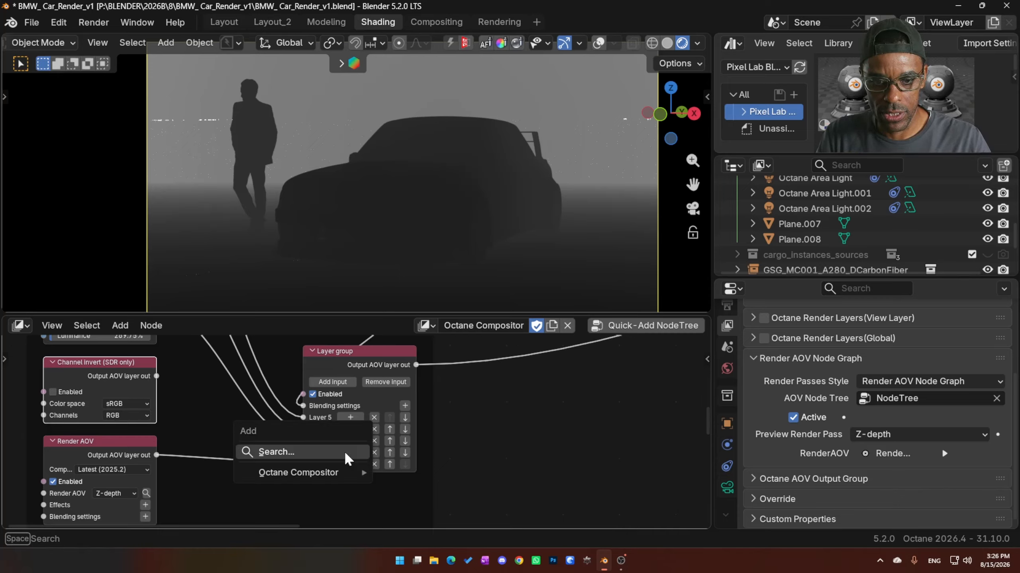
mouse_move(330, 473)
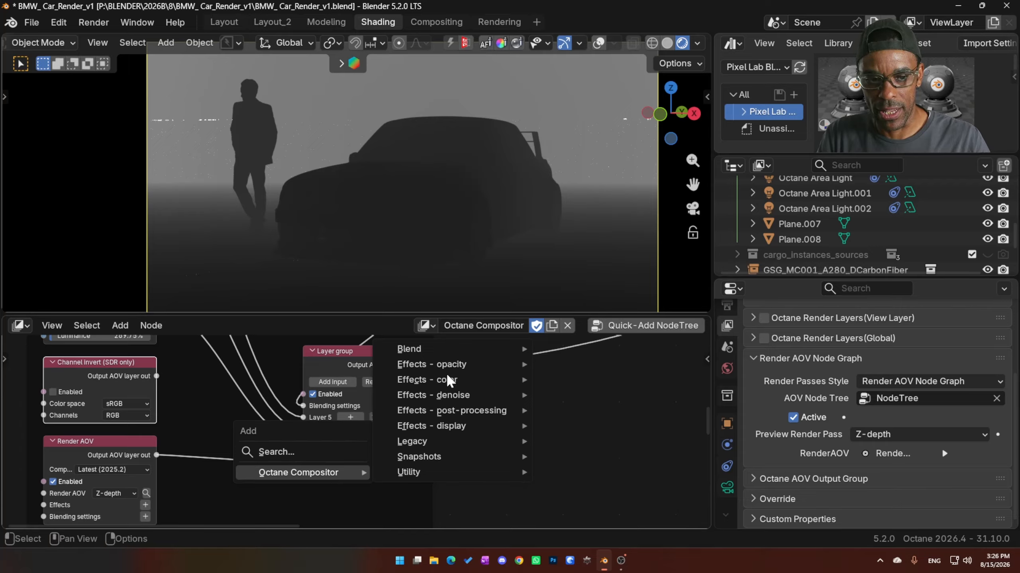
mouse_move(448, 395)
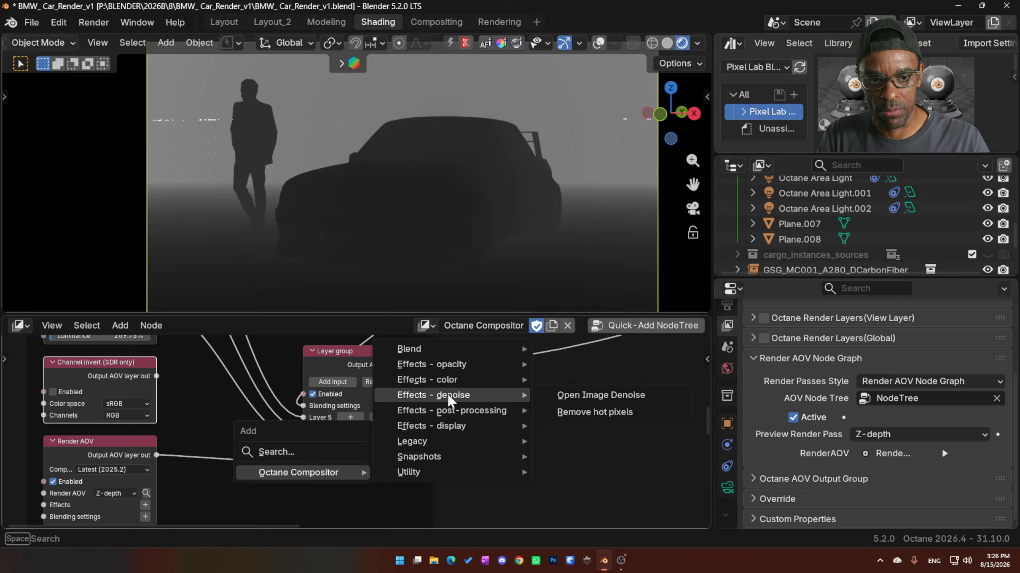
mouse_move(451, 426)
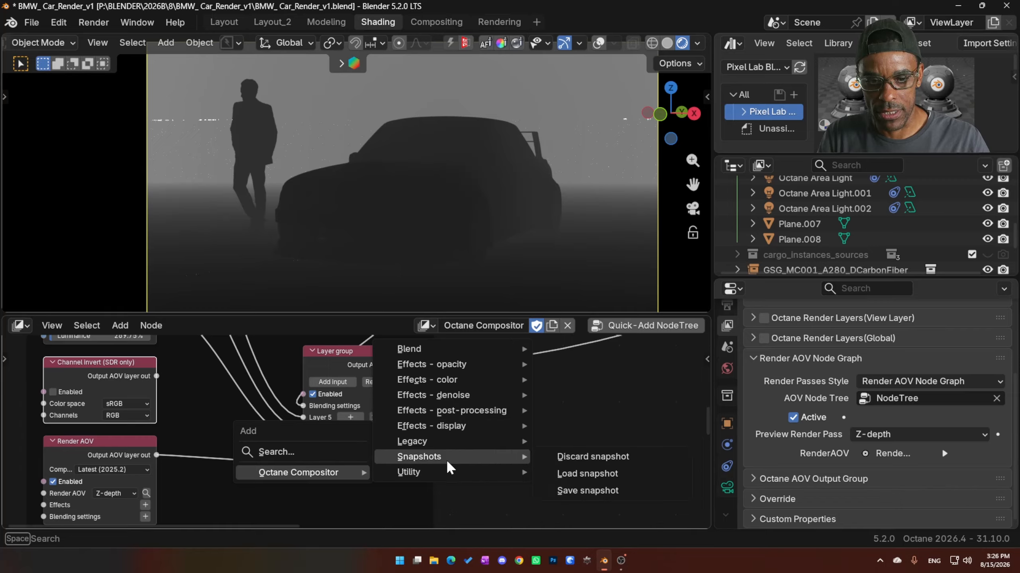
mouse_move(442, 473)
mouse_move(462, 364)
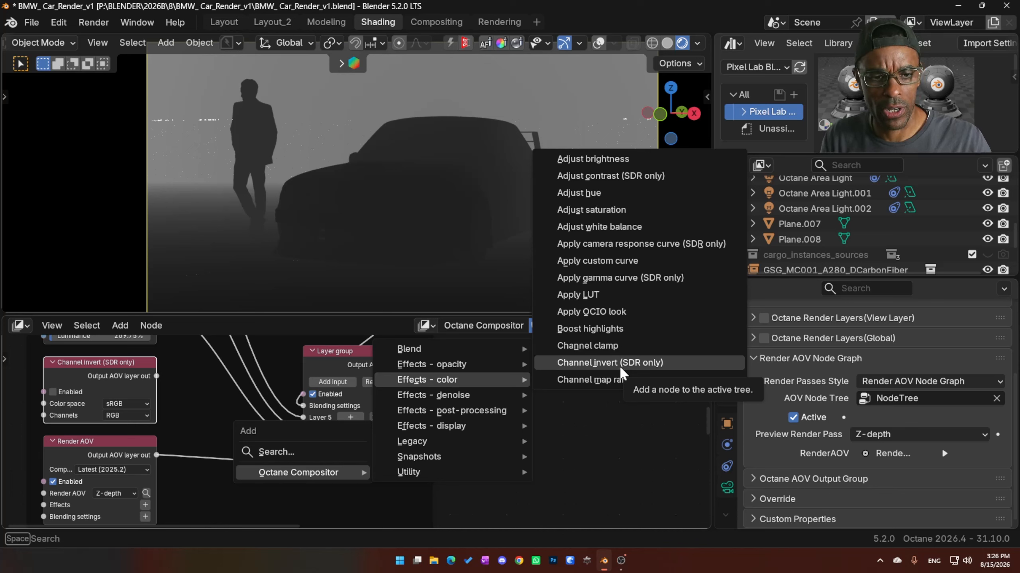
key("Escape")
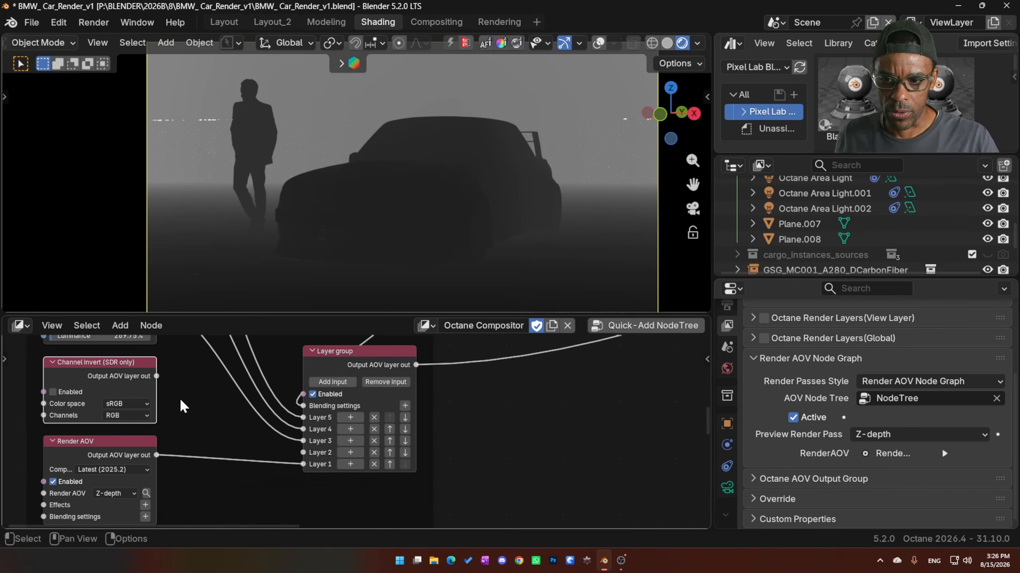
left_click_drag(157, 376, 303, 452)
- Enable the Channel invert node, set the Preview Render Pass to AOV Output 1, and compare the inversion off and on, leaving it enabled
left_click(53, 391)
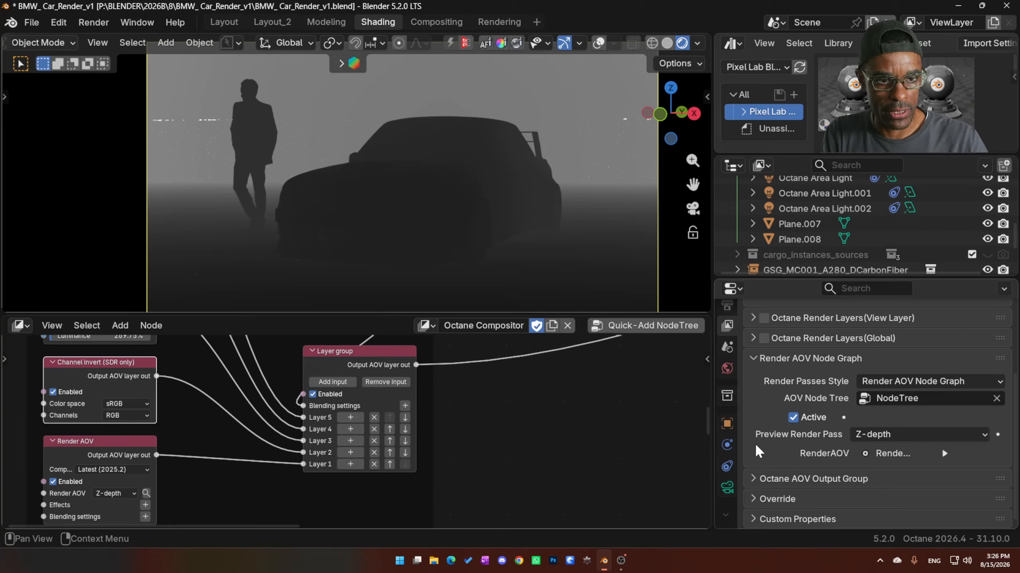
left_click(877, 437)
left_click(892, 420)
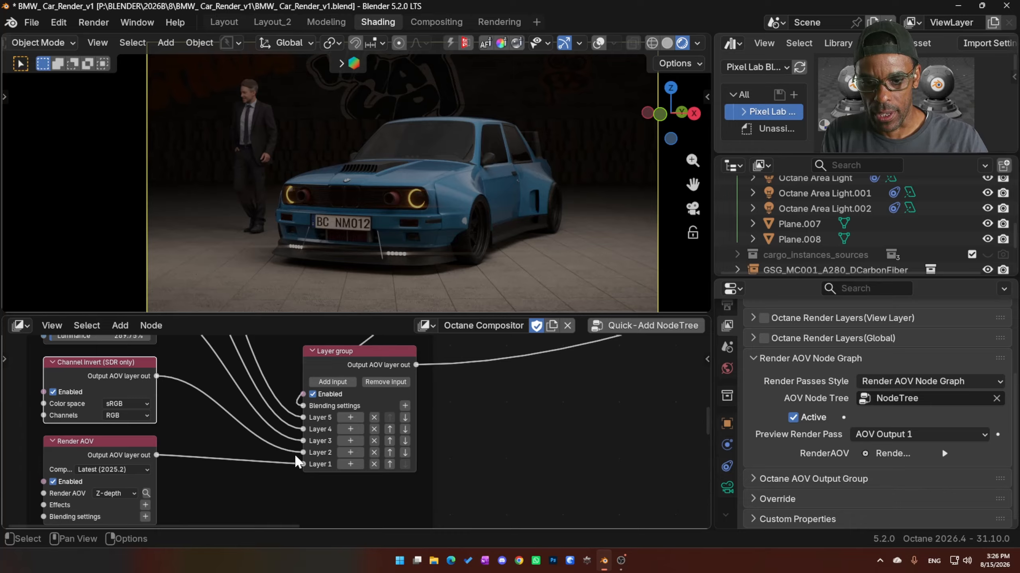
left_click(53, 392)
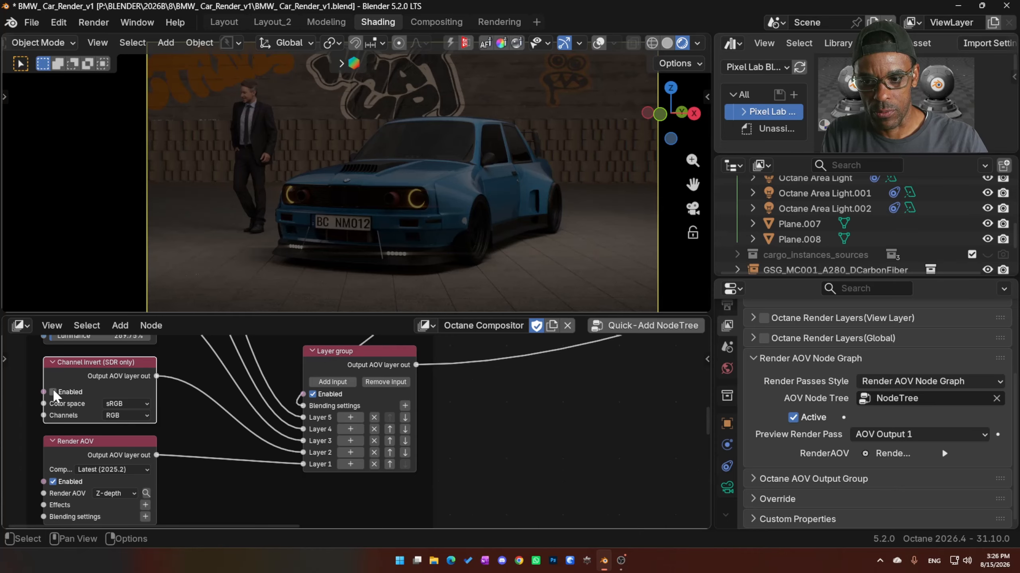
left_click(52, 392)
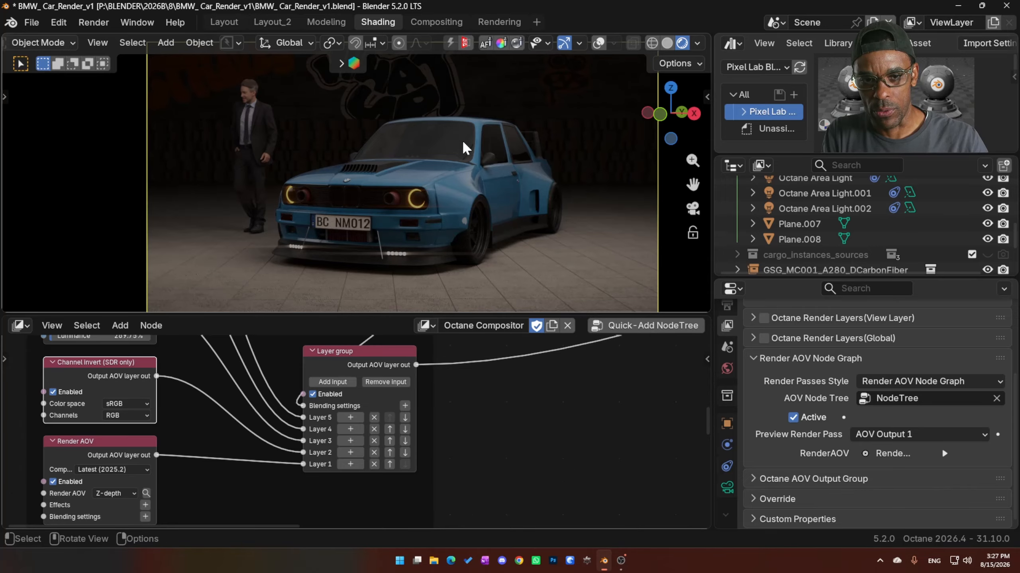
- Disable the Beauty Render AOV node feeding the Output AOV node to isolate the Z-depth layer group
middle_click_drag(225, 441, 207, 448)
middle_click_drag(225, 409, 218, 438)
scroll(206, 413, "down", 1)
middle_click_drag(493, 451, 335, 436)
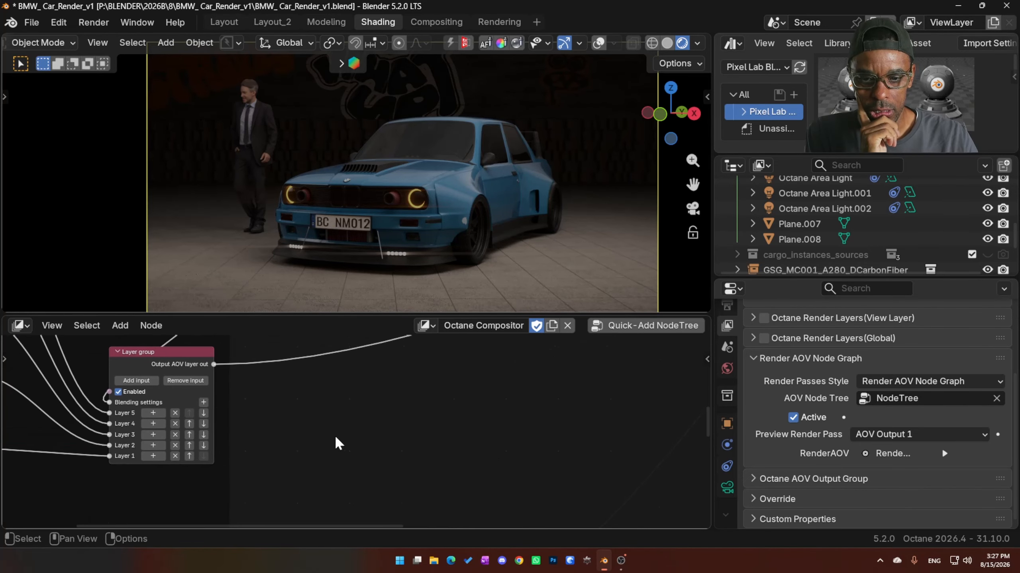
middle_click_drag(434, 441, 235, 507)
scroll(457, 444, "down", 7)
middle_click_drag(588, 421, 425, 448)
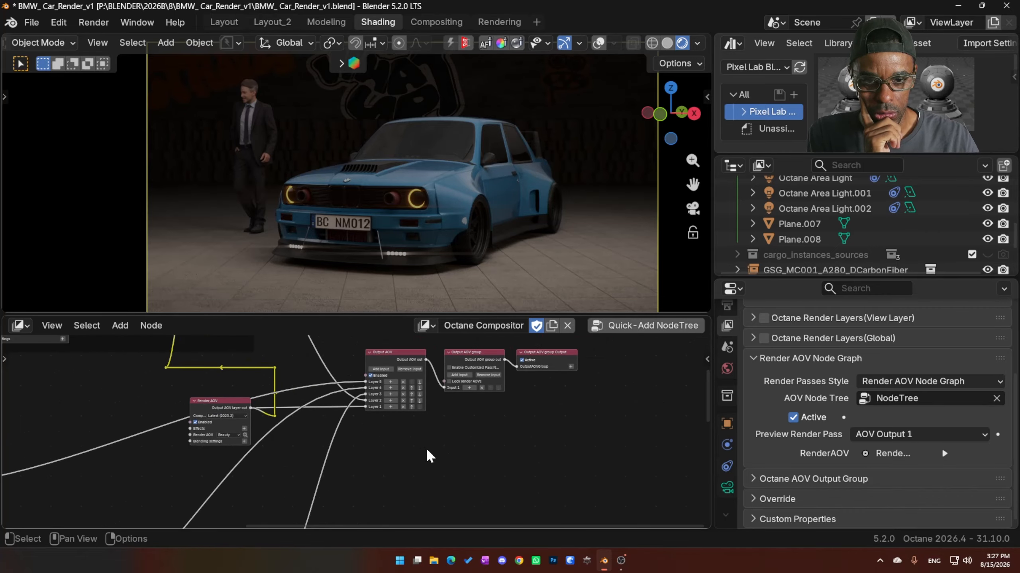
scroll(424, 448, "up", 2)
left_click(136, 418)
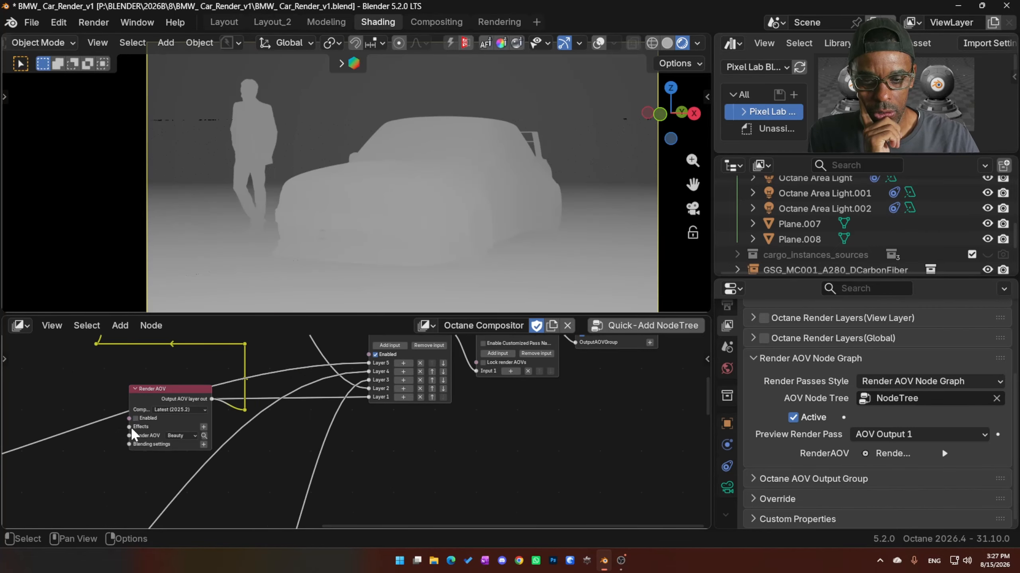
- Disable the Channel invert node feeding the Layer group
scroll(115, 436, "down", 4)
middle_click_drag(141, 444, 574, 338)
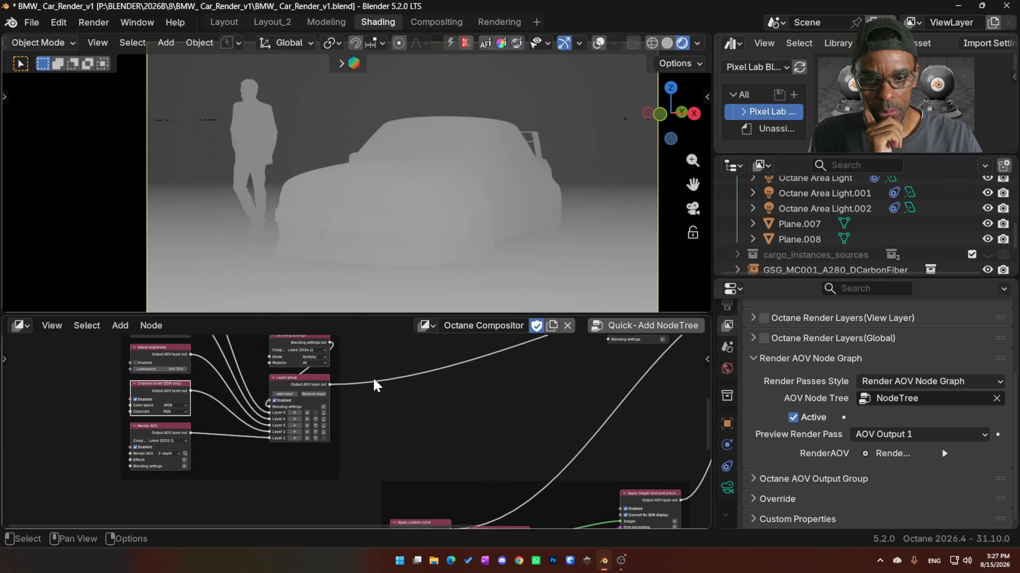
left_click(136, 399)
scroll(215, 434, "up", 3)
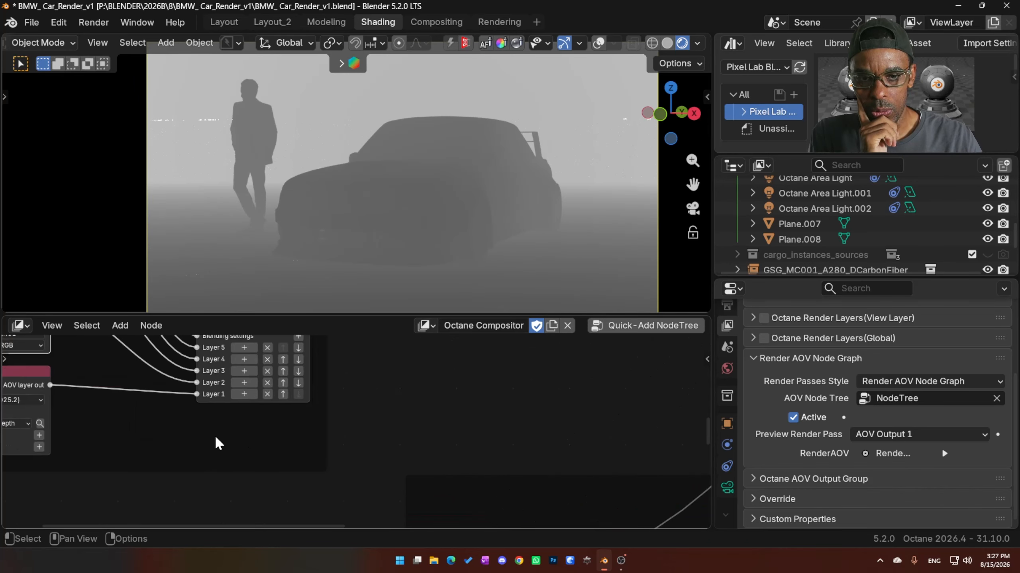
- Enable the Channel invert node in the Z-depth layer group
middle_click_drag(215, 435, 422, 490)
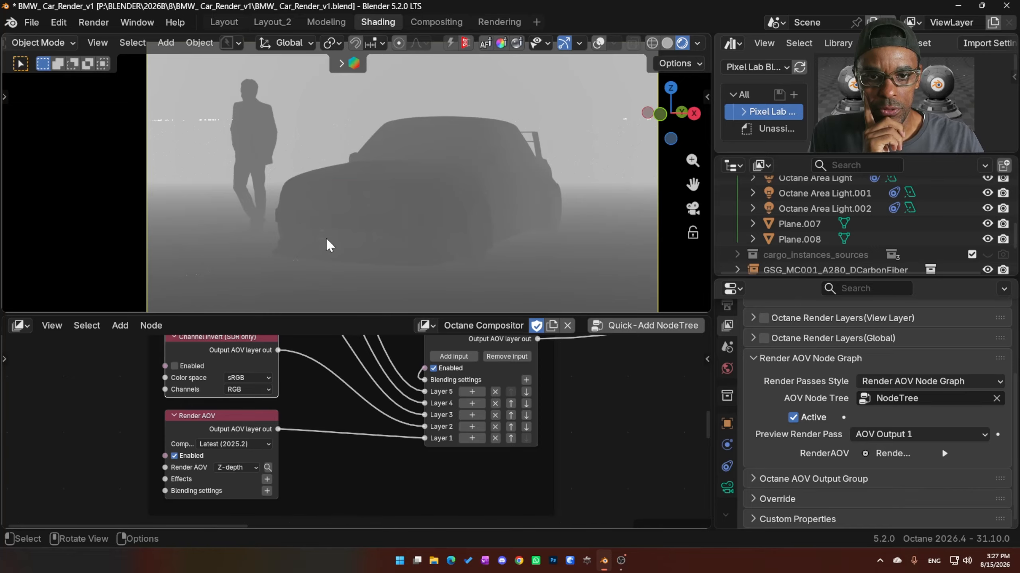
middle_click_drag(303, 384, 300, 418)
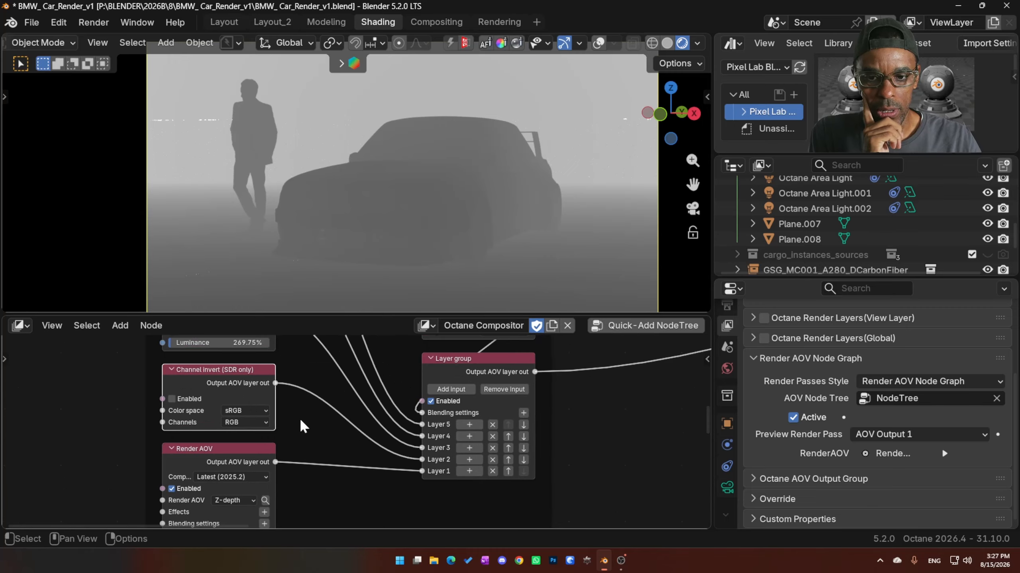
left_click(171, 399)
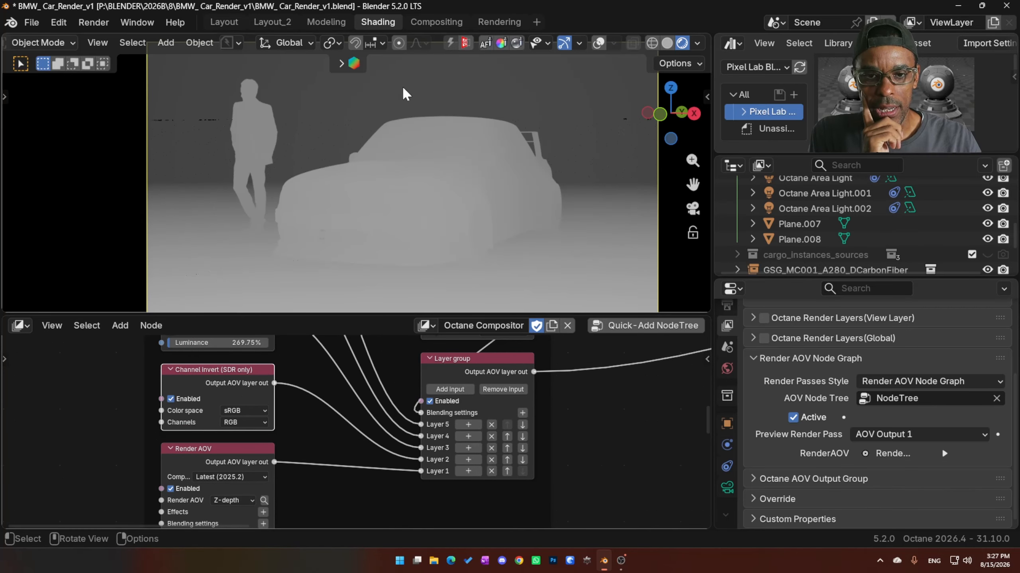
- Enable the Adjust brightness node in the Z-depth layer group with Luminance at 269.75%
middle_click_drag(336, 461, 285, 497)
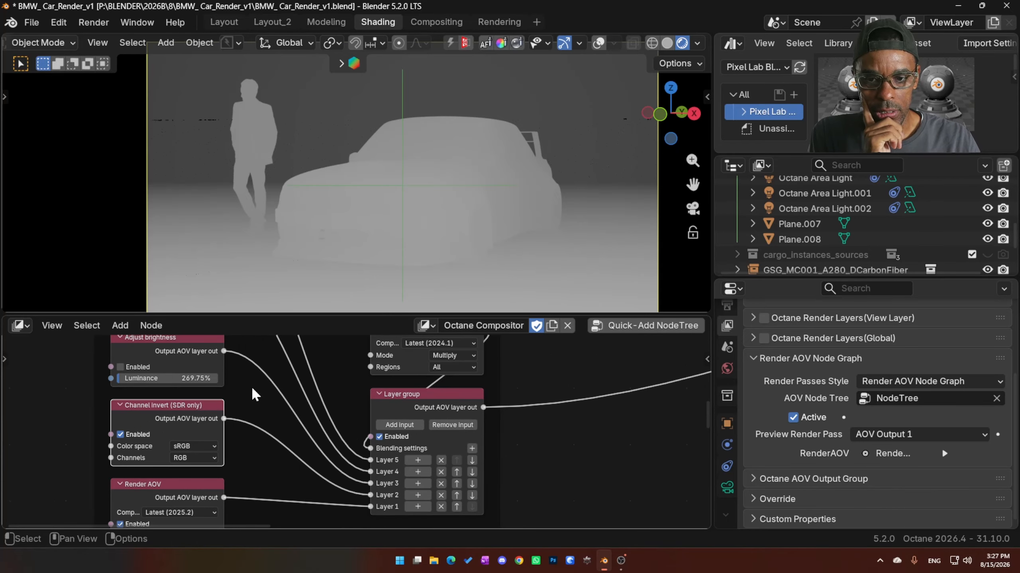
middle_click_drag(252, 385, 285, 414)
left_click(198, 373)
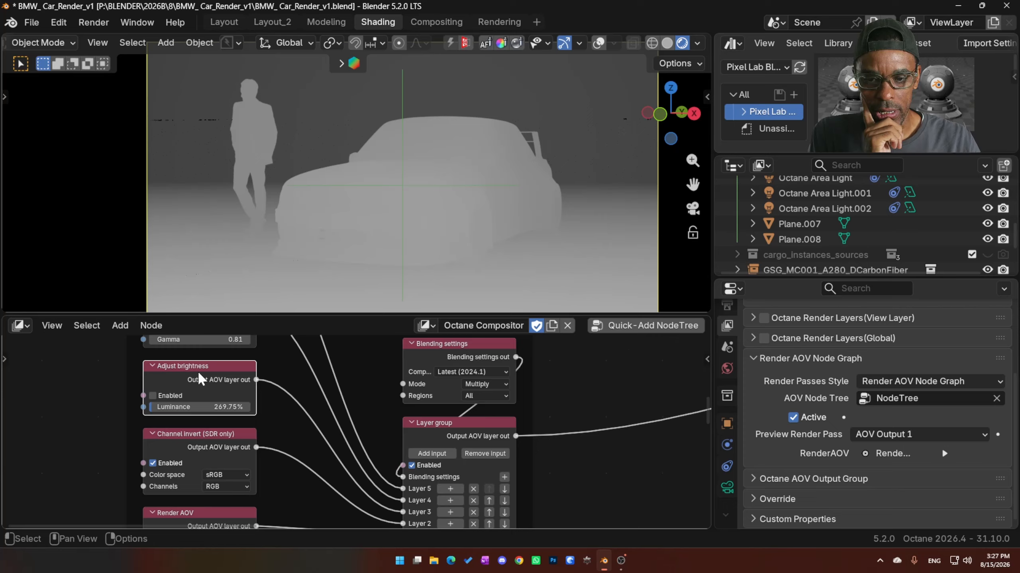
left_click(152, 396)
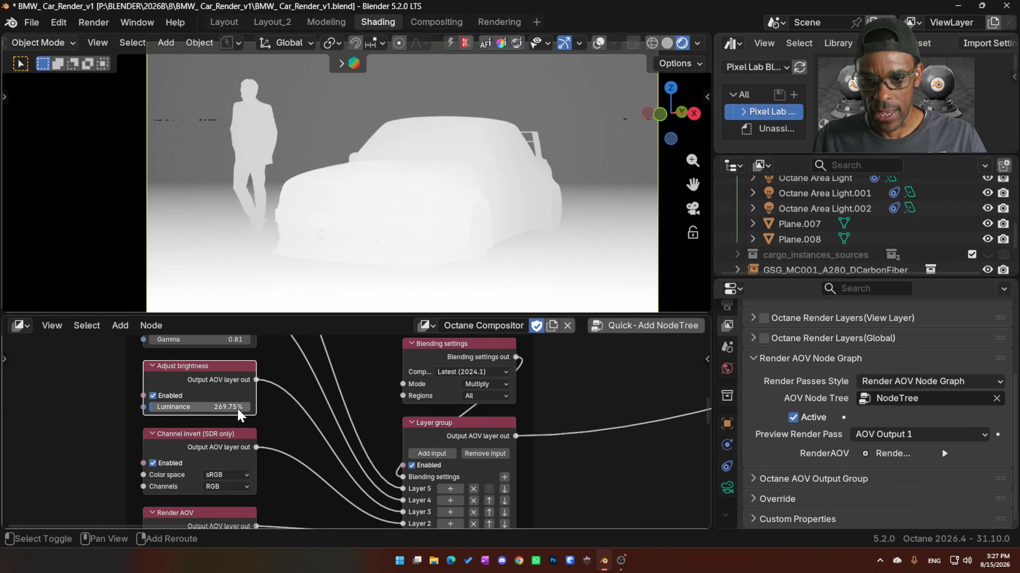
mouse_move(220, 412)
left_mouse_down()
mouse_move(243, 412)
mouse_move(224, 412)
left_mouse_up()
- Enable the Apply gamma curve node and set its Gamma to 0.36
middle_click_drag(278, 398, 276, 465)
left_click(169, 373)
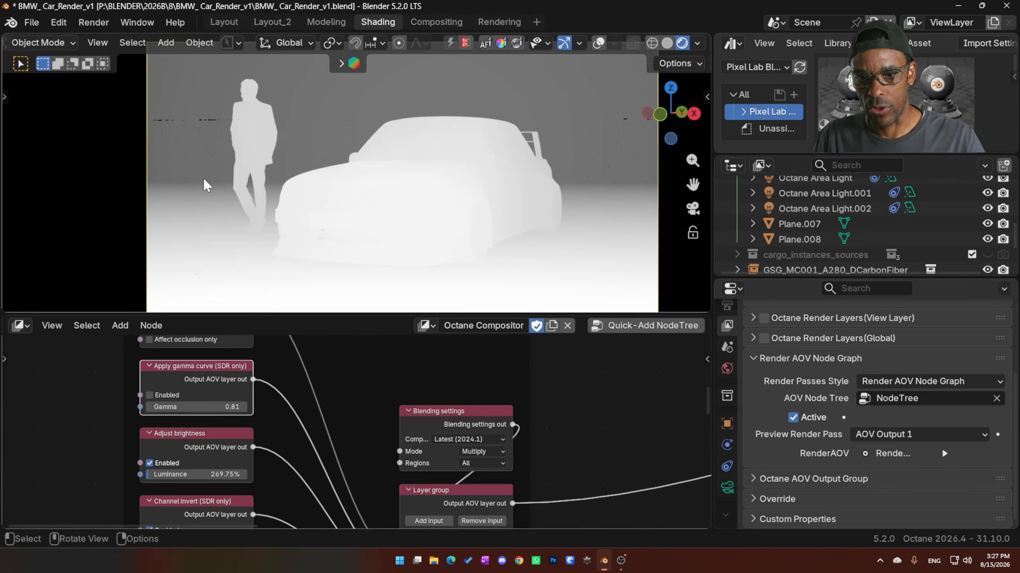
left_click(151, 395)
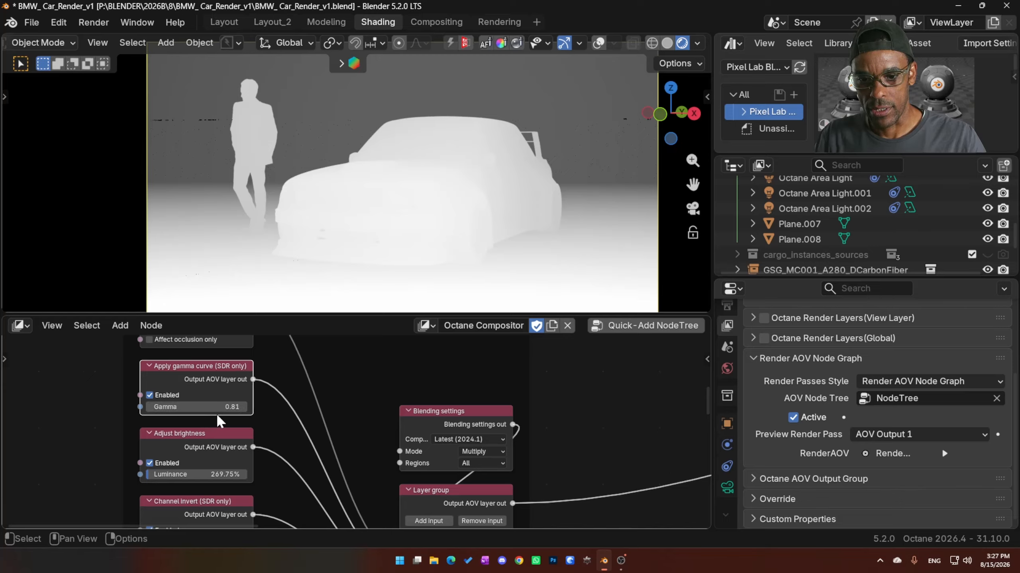
left_click_drag(215, 408, 188, 409)
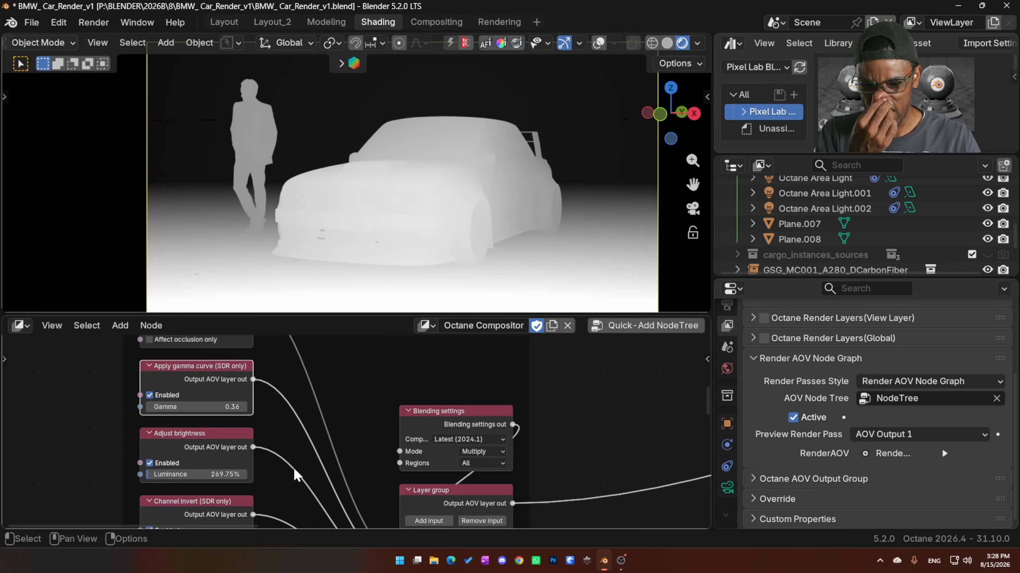
- Enable the Adjust opacity node of the Z-depth group and set its Opacity to 89.30%
middle_click_drag(309, 386, 296, 449)
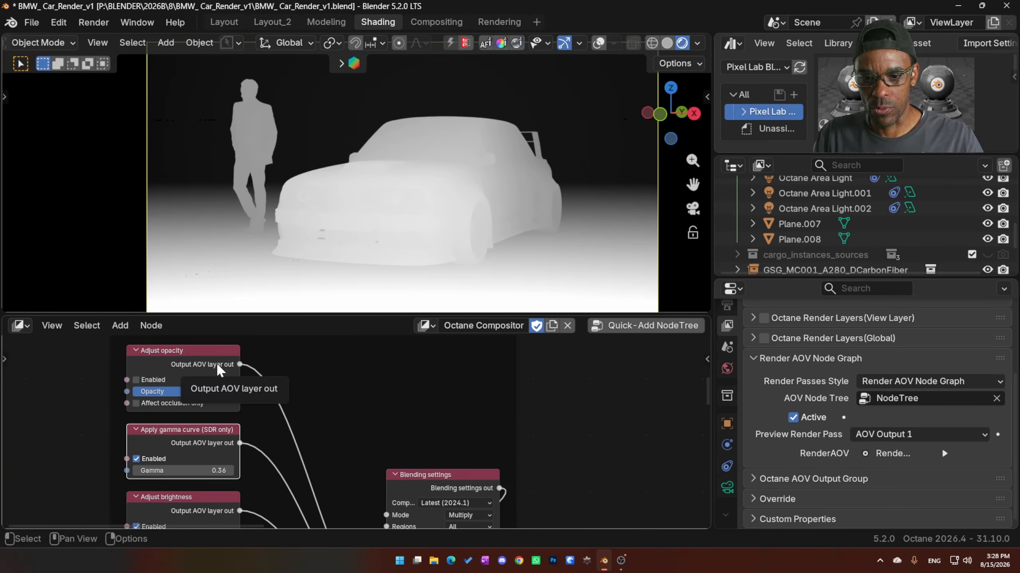
left_click(150, 356)
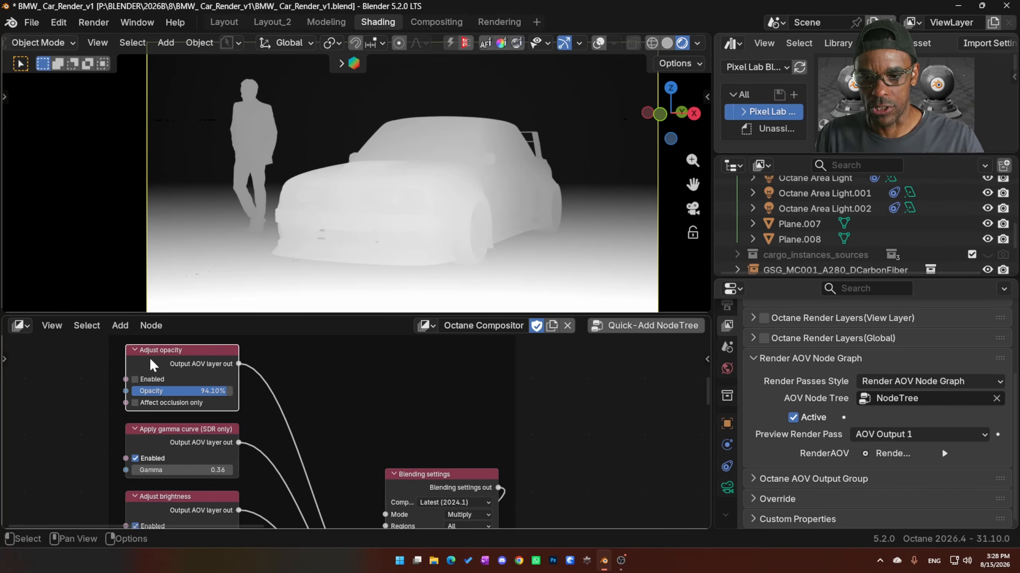
scroll(255, 395, "down", 4)
scroll(352, 412, "up", 4)
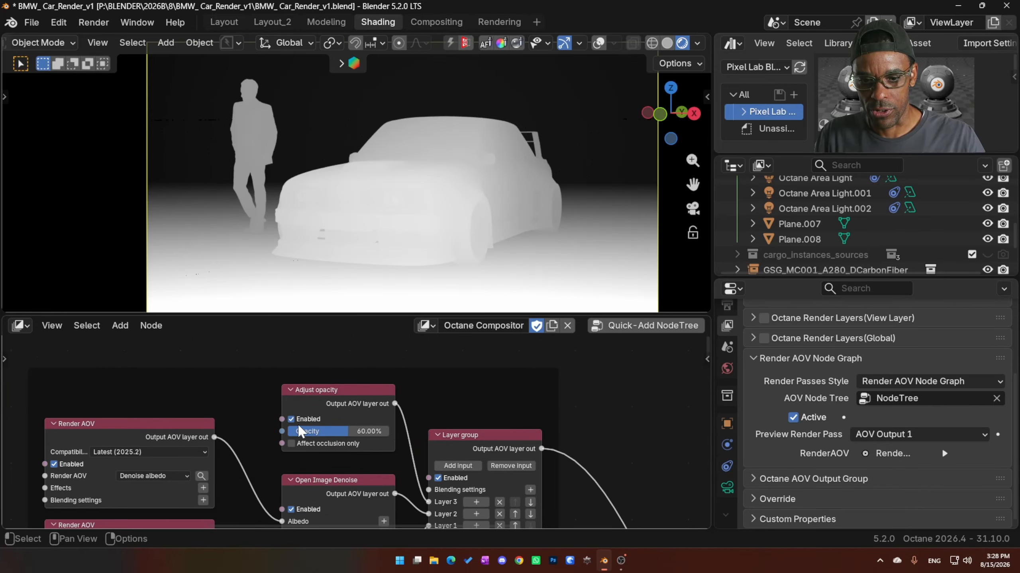
middle_click_drag(266, 423, 408, 389)
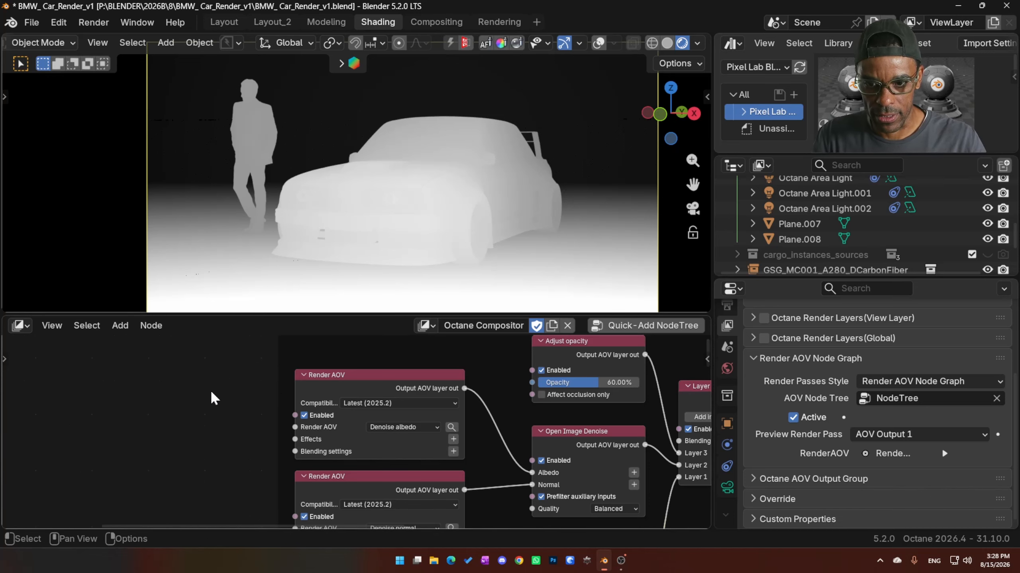
scroll(203, 395, "down", 4)
middle_click_drag(152, 410, 459, 410)
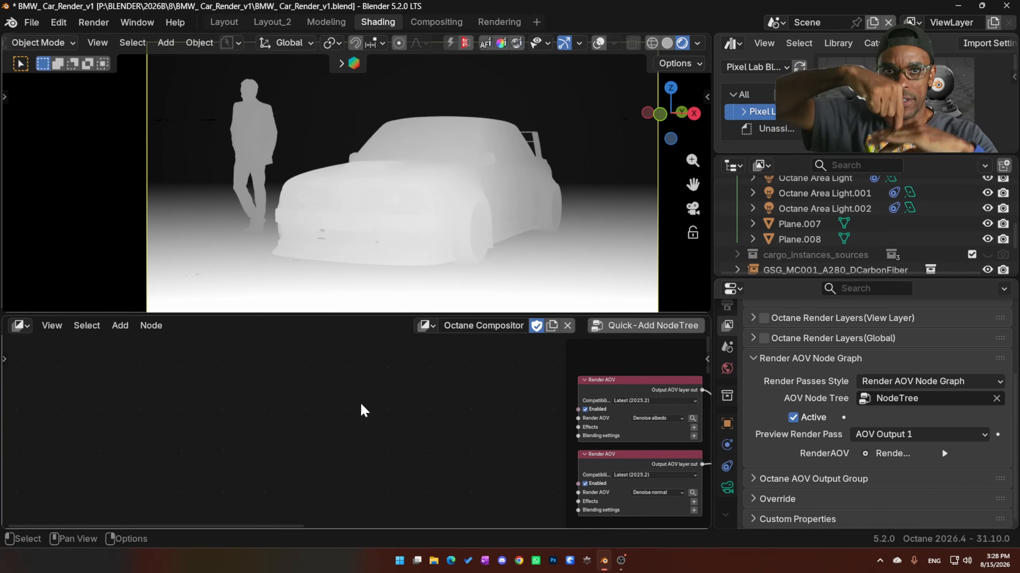
scroll(398, 435, "down", 1)
scroll(398, 435, "up", 6)
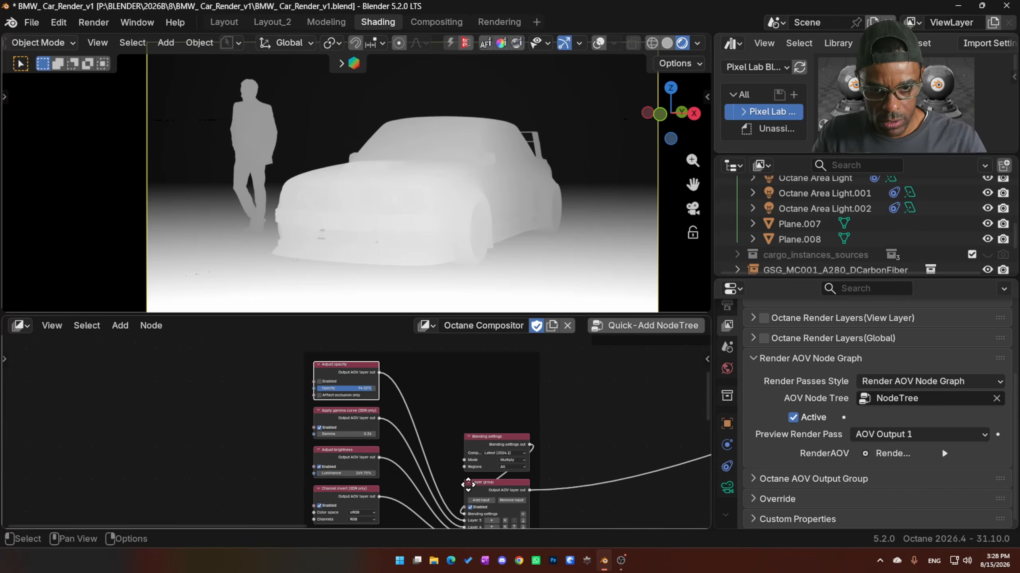
middle_click_drag(360, 449, 186, 488)
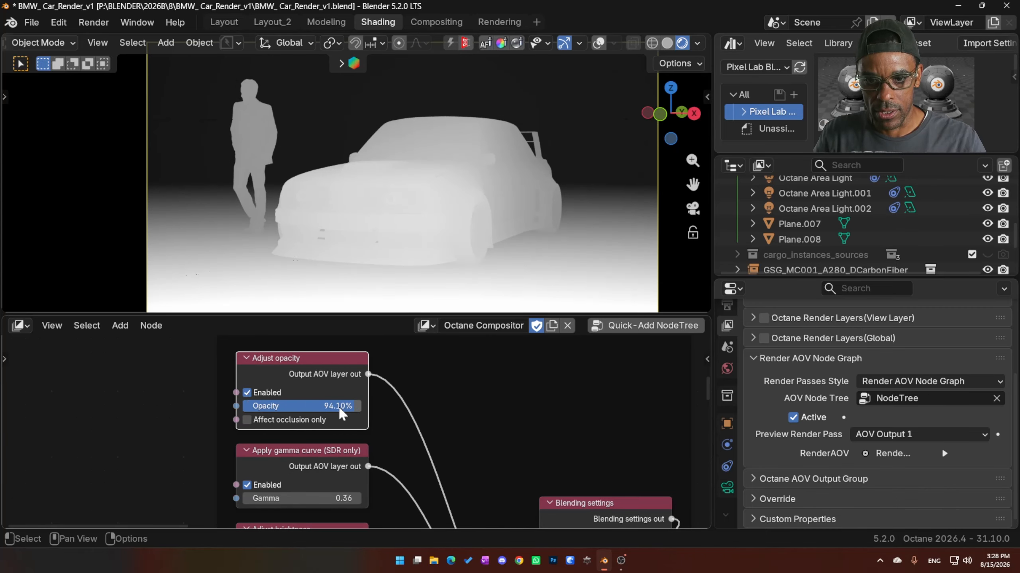
left_click_drag(338, 405, 236, 421)
- Try Affect occlusion only with different opacity values on the Adjust opacity node, then undo these changes
left_click(247, 420)
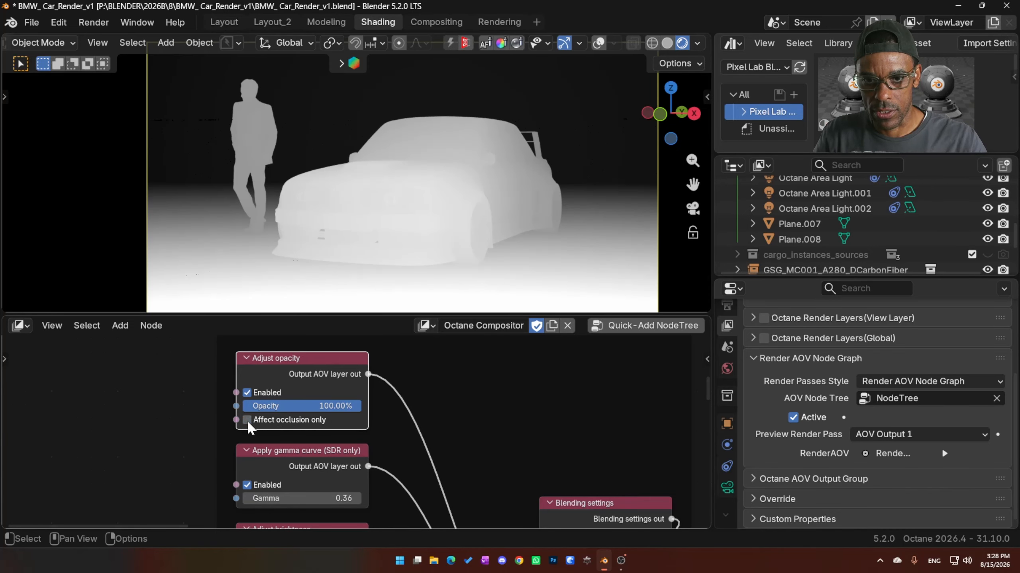
left_click_drag(332, 408, 397, 416)
key("ctrl+z")
key("ctrl+z")
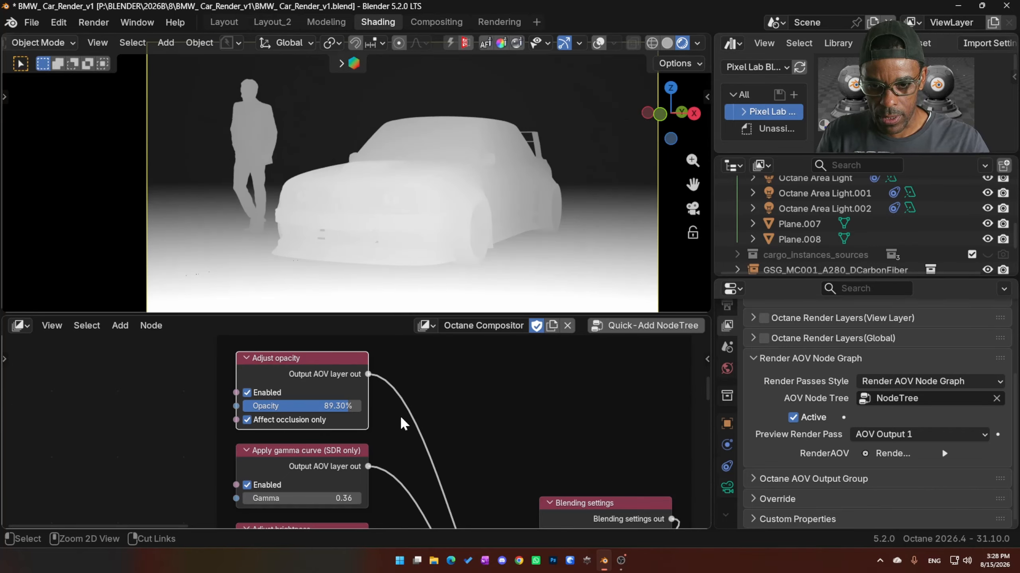
key("ctrl+z")
- Move the Blending settings node closer to the Z-depth Layer group and disconnect it from the group's Blending settings input
middle_click_drag(446, 432, 380, 419)
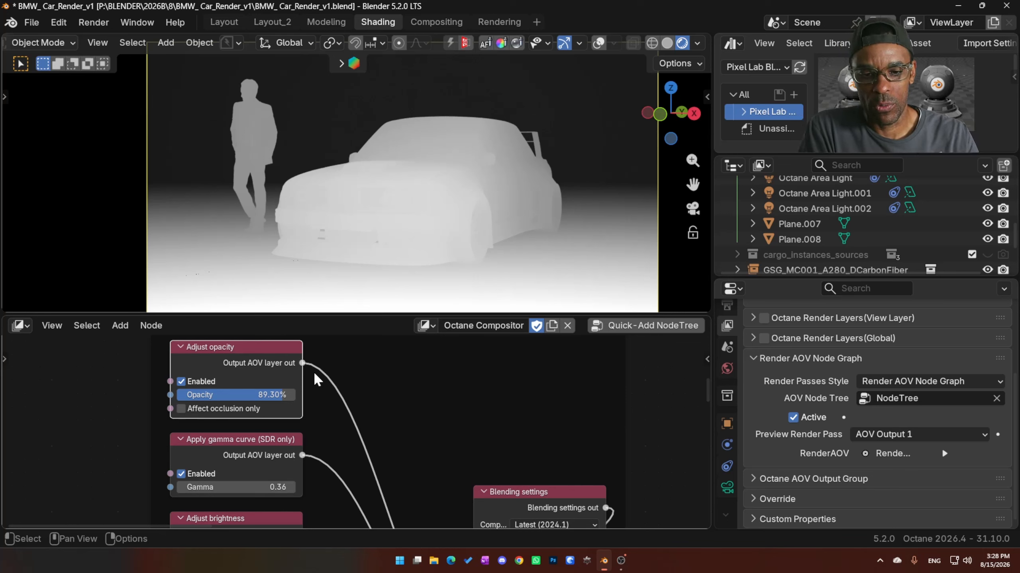
scroll(317, 372, "down", 3)
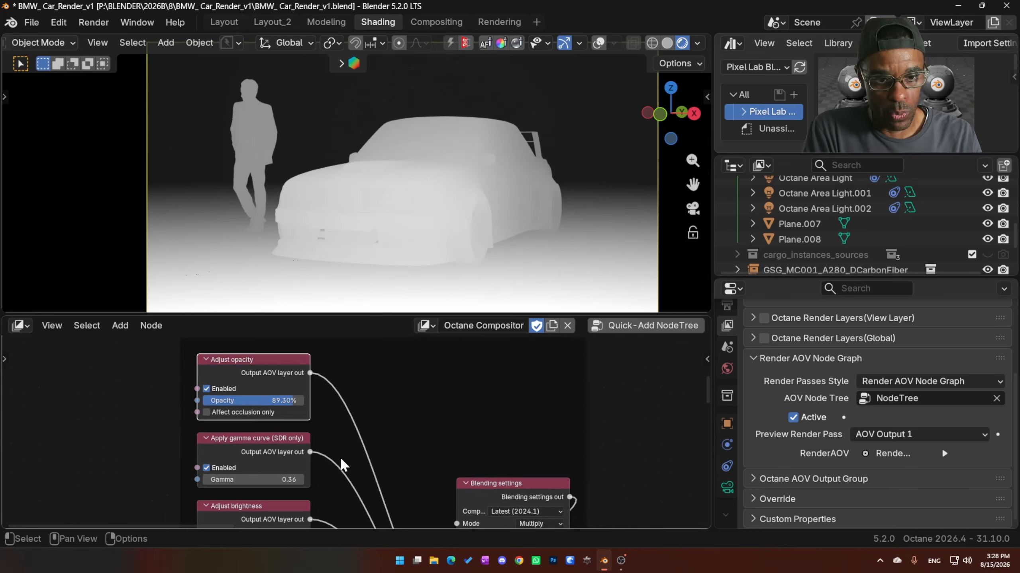
middle_click_drag(544, 471, 419, 383)
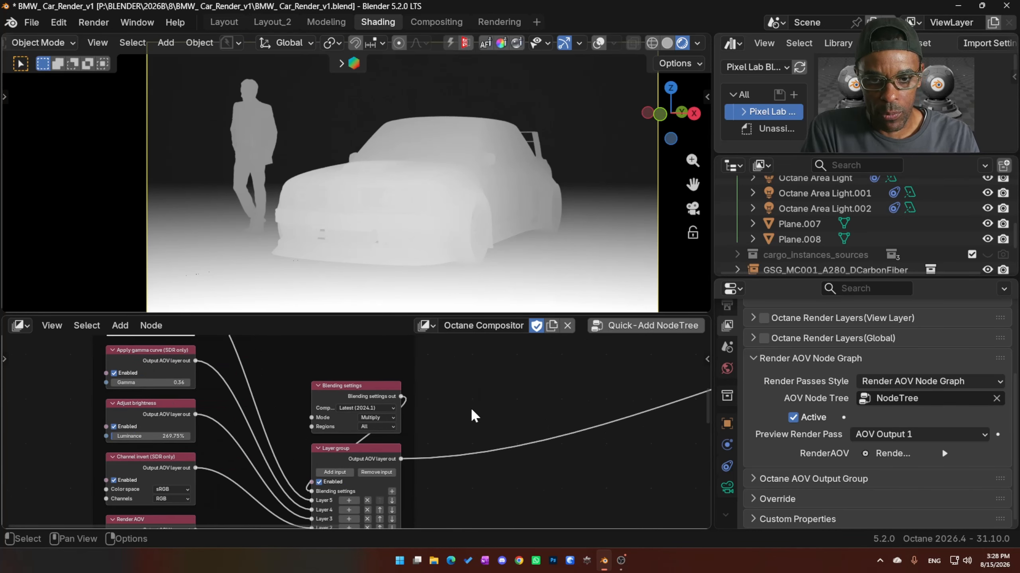
middle_click_drag(449, 419, 448, 415)
mouse_move(351, 381)
left_mouse_down()
mouse_move(351, 373)
mouse_move(352, 390)
left_mouse_up()
left_click_drag(309, 488, 292, 433)
- Enable the Beauty Render AOV node feeding the Output AOV node
scroll(586, 438, "down", 4)
middle_click_drag(599, 429, 357, 431)
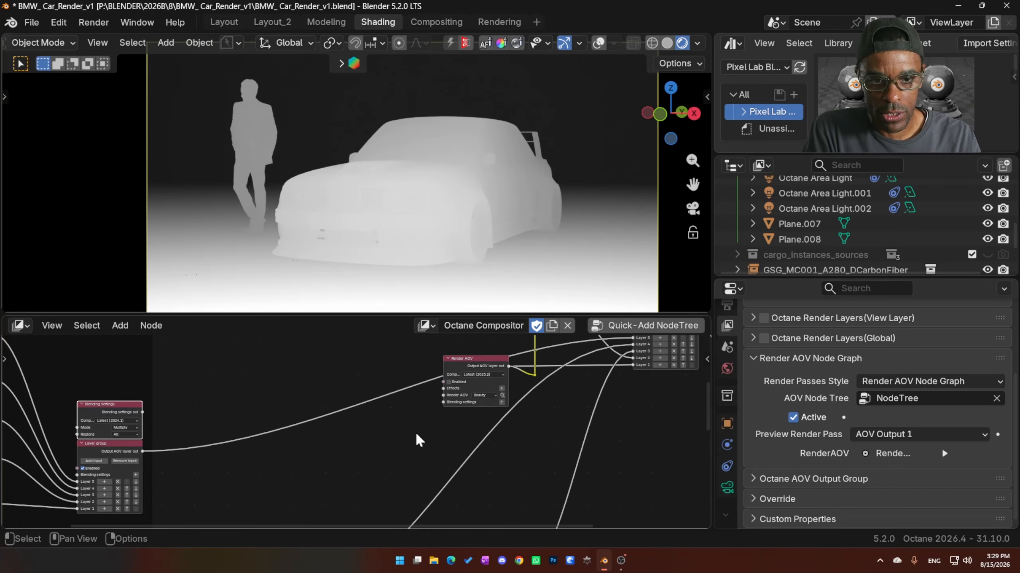
scroll(416, 432, "up", 5)
middle_click_drag(485, 384, 391, 458)
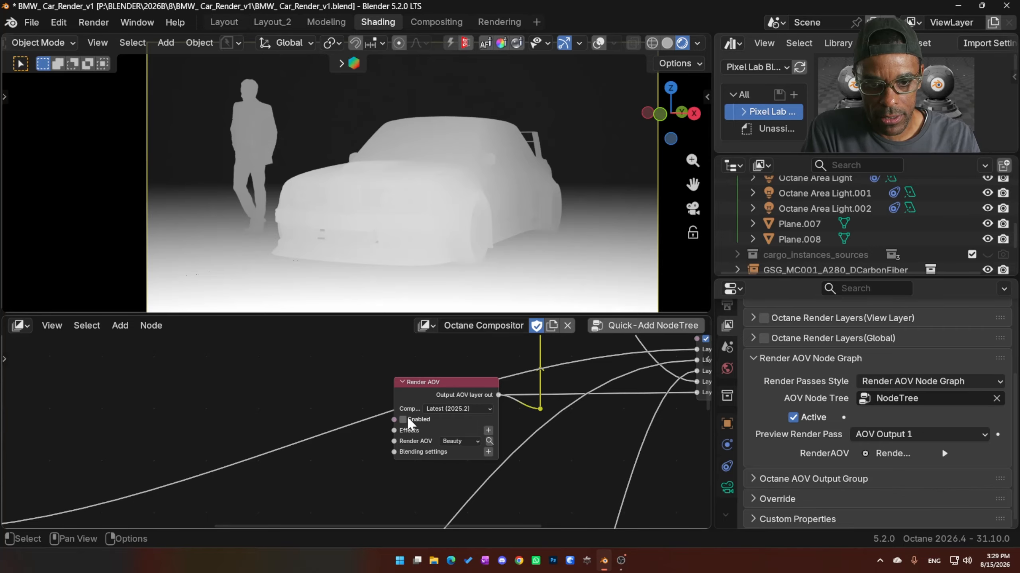
middle_click_drag(508, 410, 238, 439)
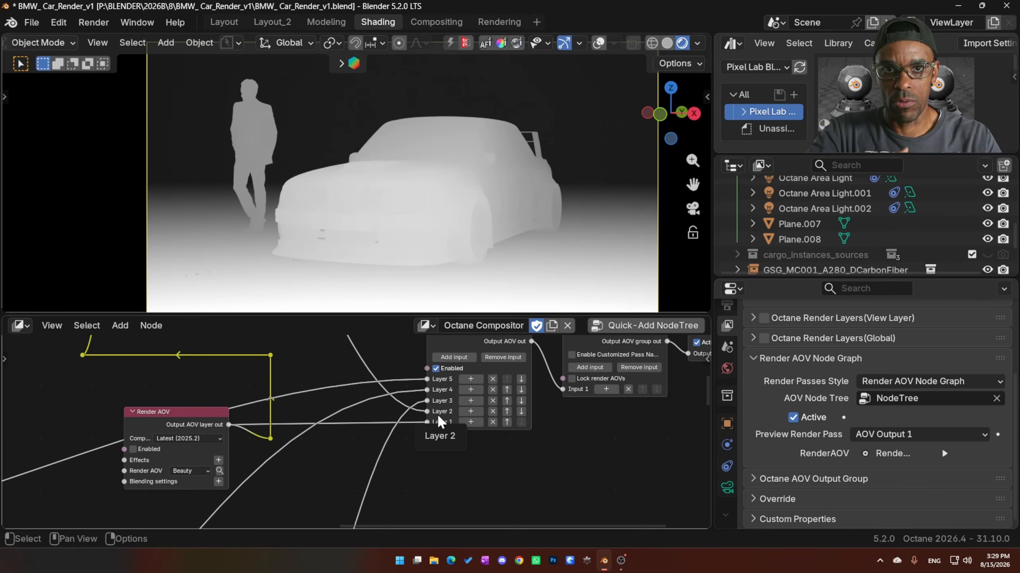
left_click(137, 449)
- Compare the render with the Z-depth Layer group disabled and enabled, leaving it enabled
middle_click_drag(188, 422, 353, 425)
scroll(353, 425, "down", 5)
middle_click_drag(173, 443, 465, 411)
middle_click_drag(136, 521, 190, 469)
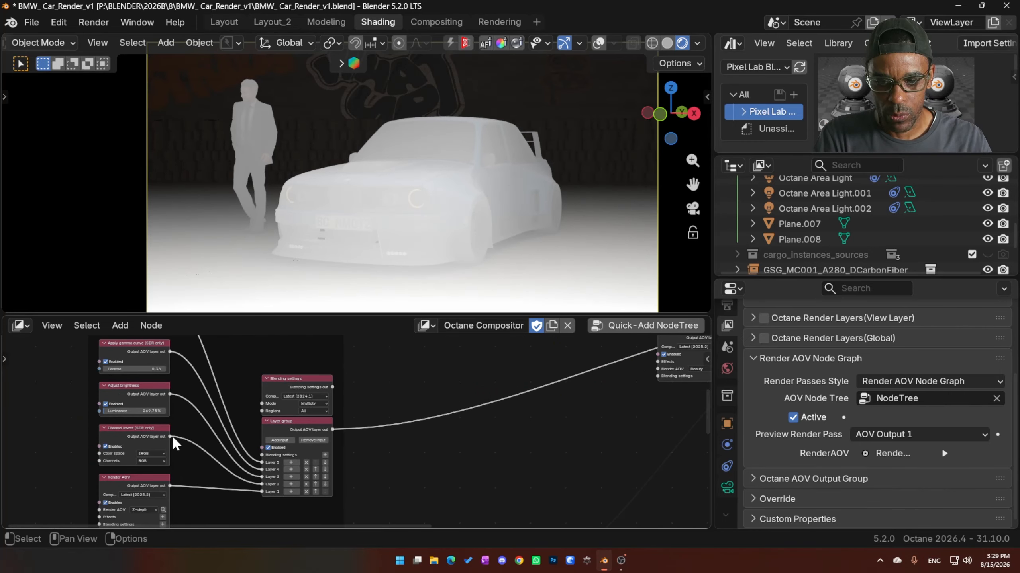
left_click(268, 448)
left_click(268, 447)
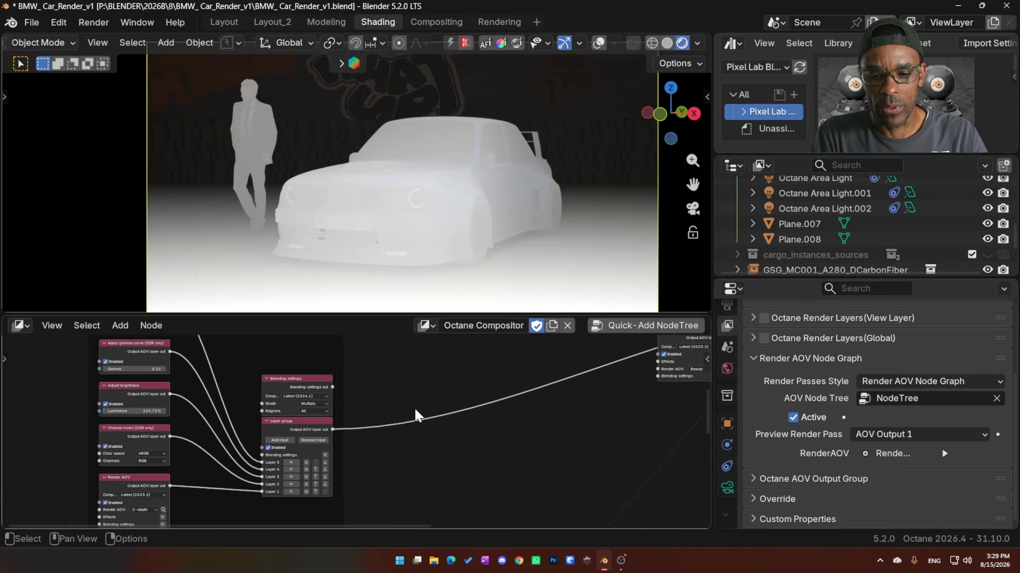
- Add a new Blending settings node from the Layer group's Blending settings input, locate it and delete it
scroll(378, 430, "up", 2)
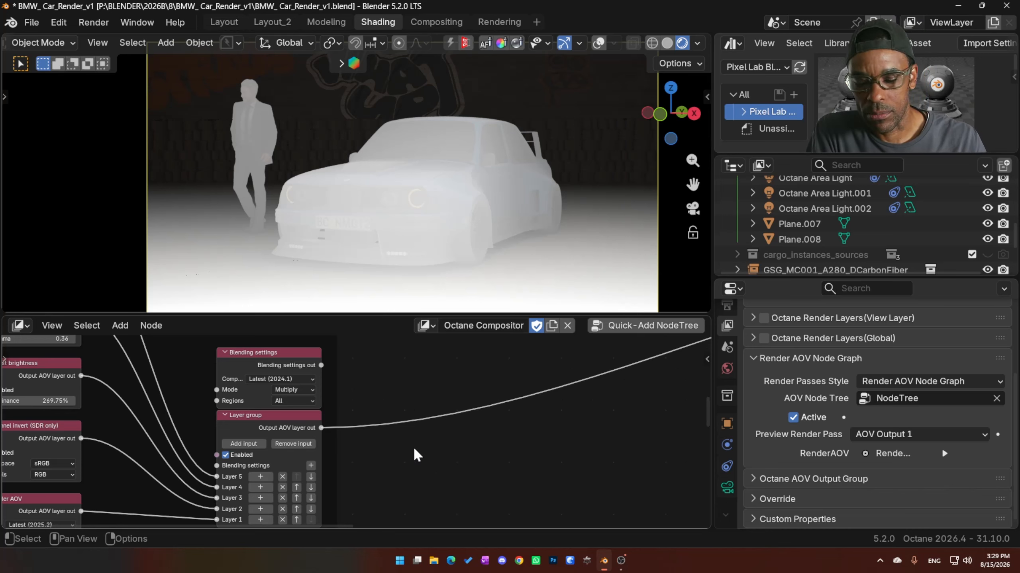
middle_click_drag(411, 449, 672, 417)
scroll(441, 443, "up", 3)
middle_click_drag(419, 423, 377, 468)
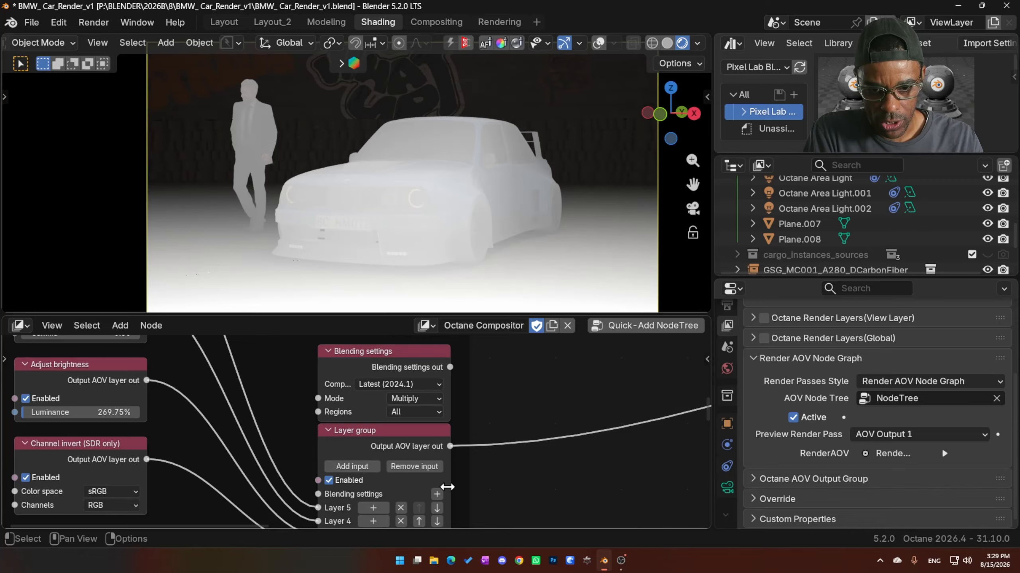
left_click(437, 495)
scroll(561, 486, "down", 12)
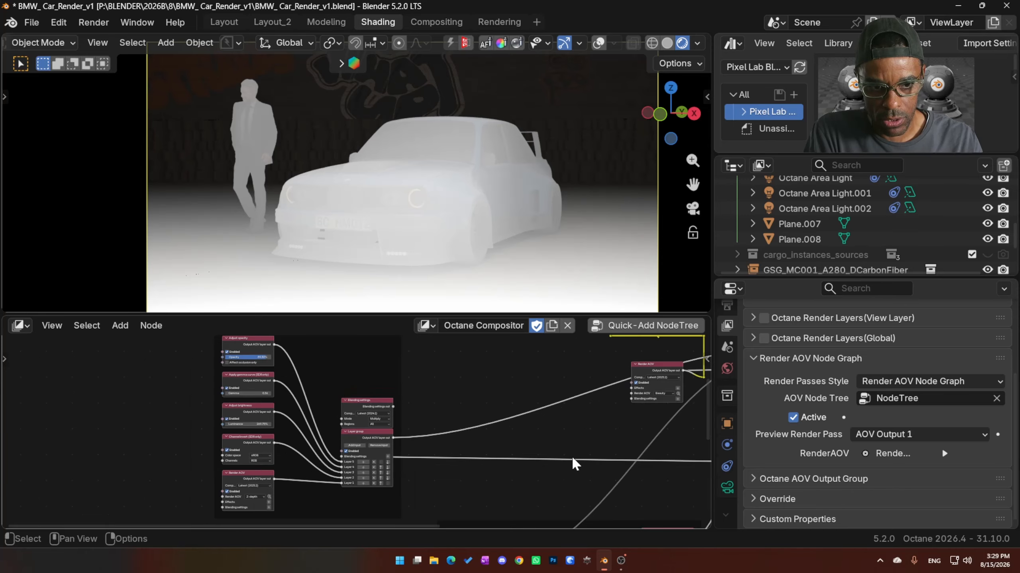
middle_click_drag(571, 456, 104, 408)
middle_click_drag(651, 459, 493, 459)
scroll(493, 459, "up", 11)
left_click(508, 396)
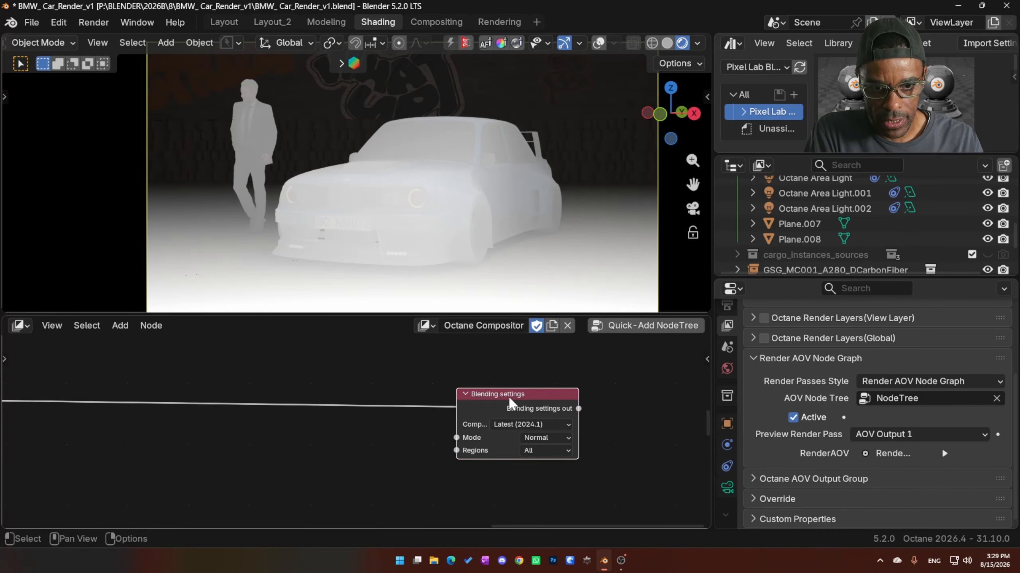
key("x")
- Review the existing Blending settings node's modes, keep Multiply, and connect the node to the Layer group's Blending settings input
middle_click_drag(140, 438, 516, 427)
scroll(562, 449, "down", 7)
scroll(301, 401, "up", 1)
scroll(402, 447, "up", 9)
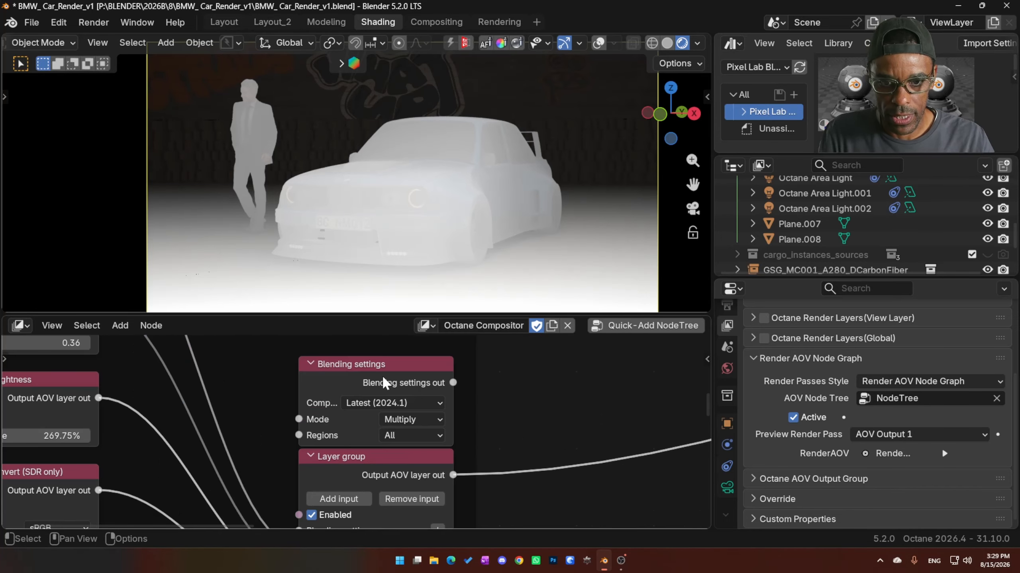
left_click(384, 380)
left_click(441, 422)
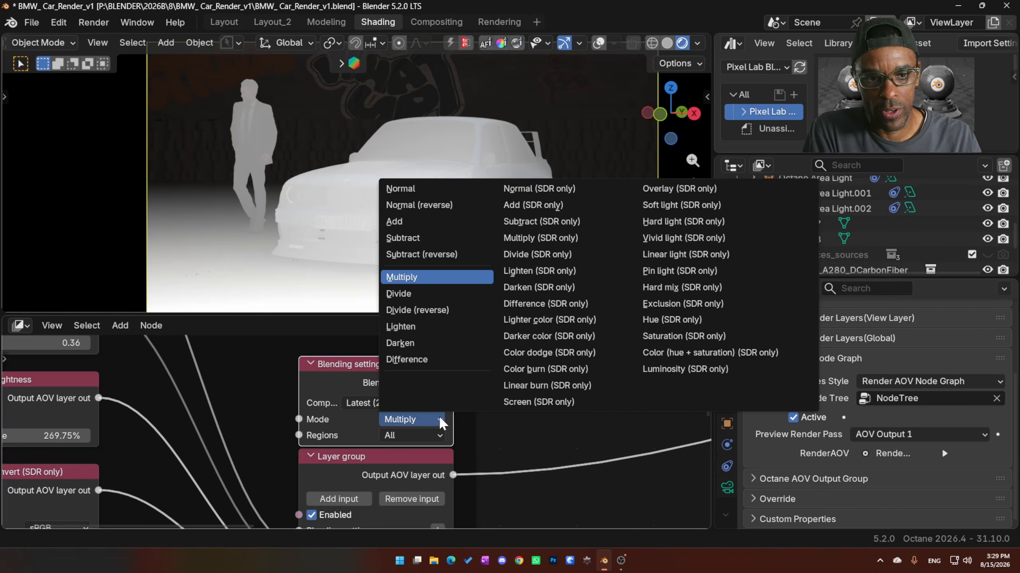
left_click(439, 412)
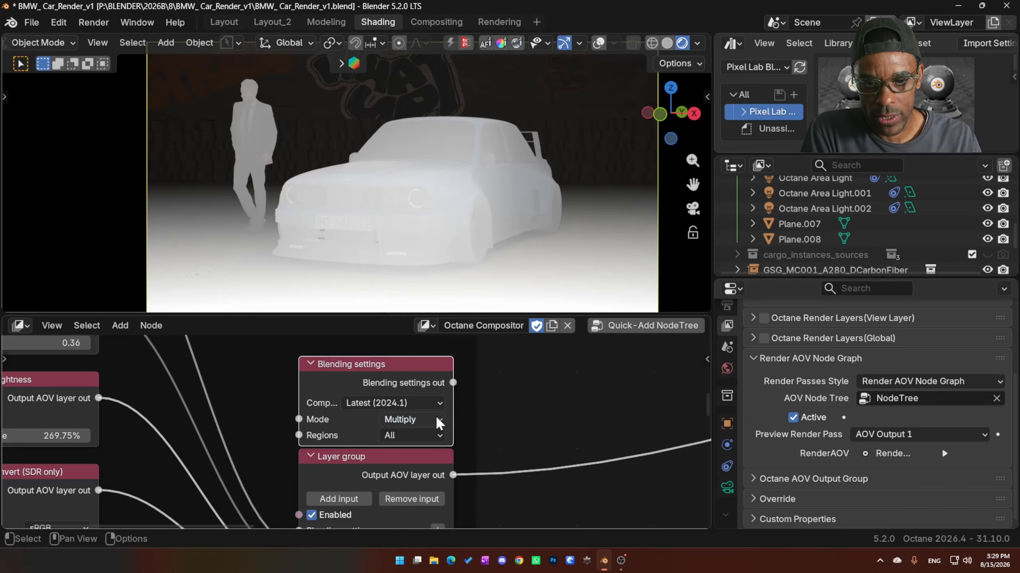
left_click_drag(453, 383, 293, 443)
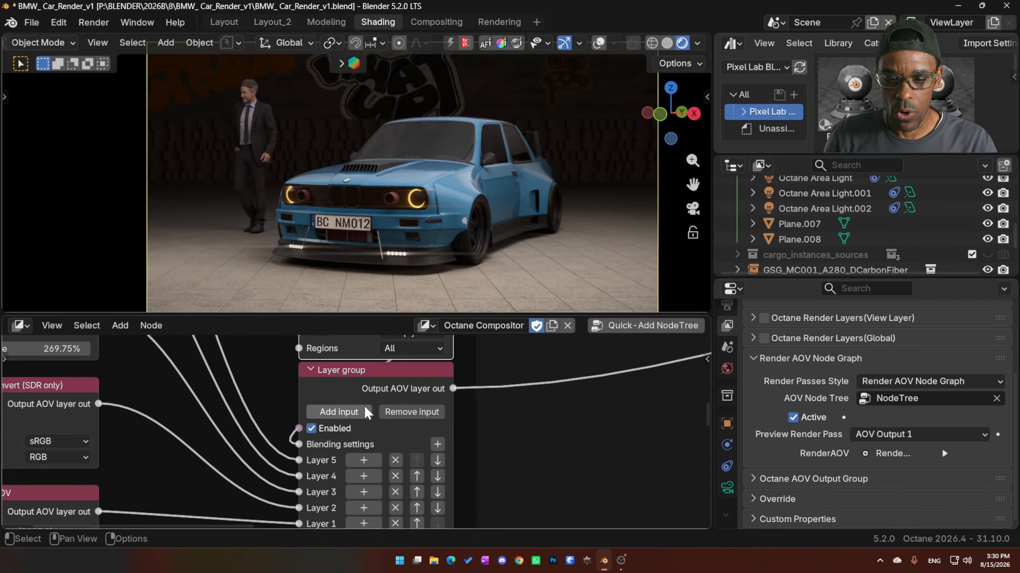
scroll(355, 429, "up", 1)
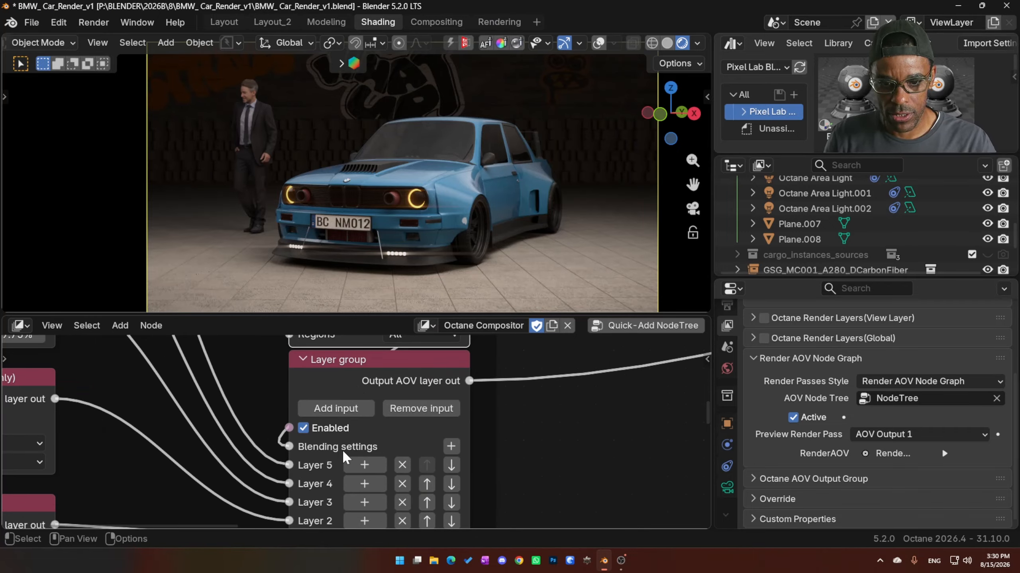
- Examine how the Z-depth Layer group, Beauty Render AOV, denoise and post-processing branches feed the Output AOV layers
scroll(386, 443, "down", 2)
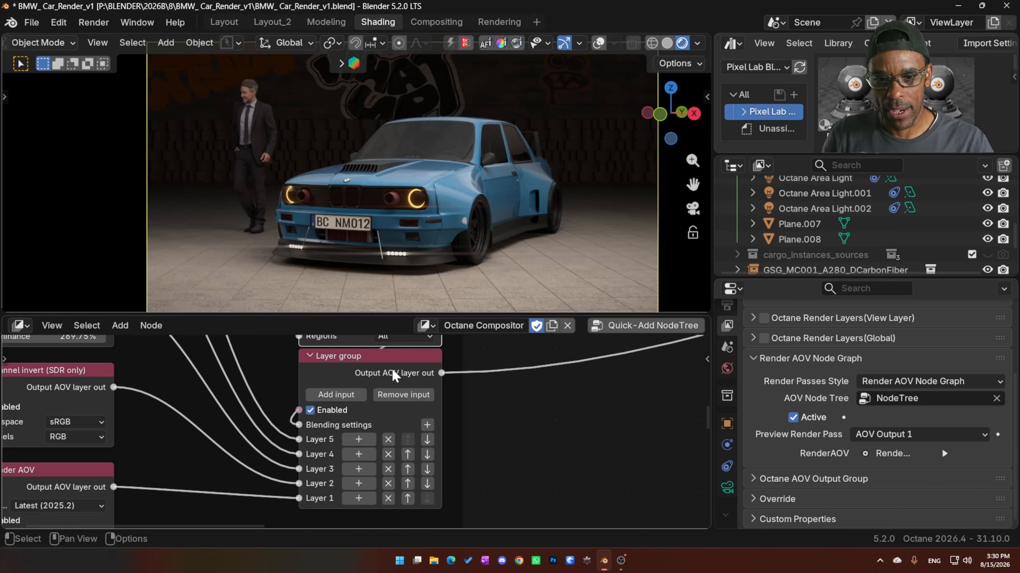
scroll(490, 379, "down", 5)
middle_click_drag(536, 380, 371, 418)
middle_click_drag(568, 401, 373, 458)
middle_click_drag(590, 410, 363, 446)
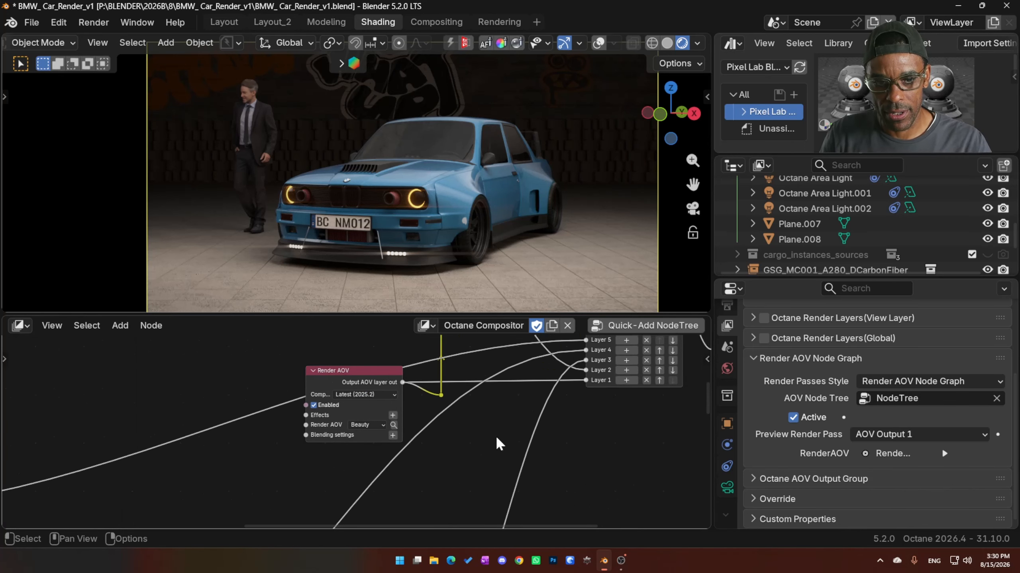
middle_click_drag(526, 415, 280, 485)
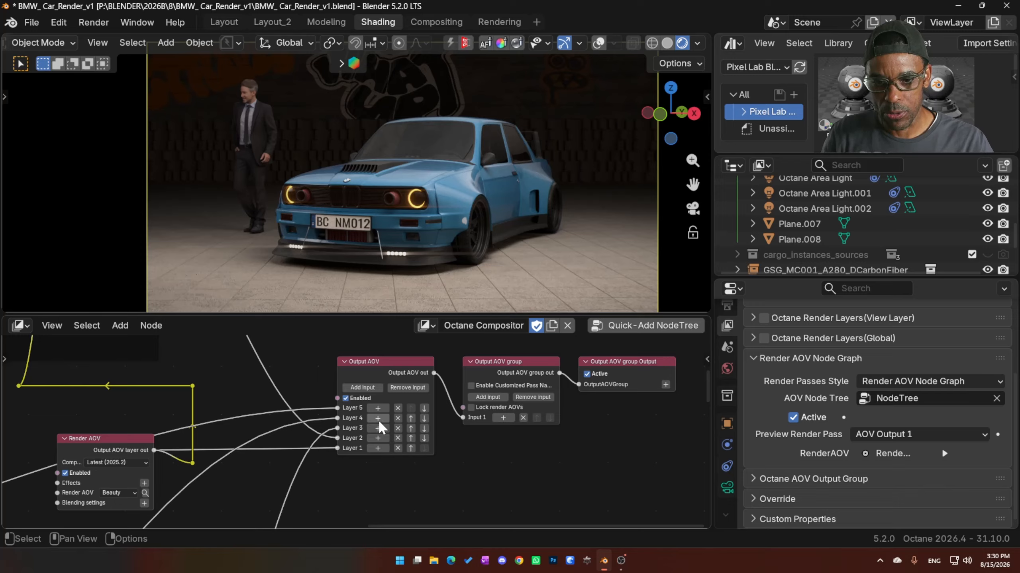
middle_click_drag(329, 448, 455, 368)
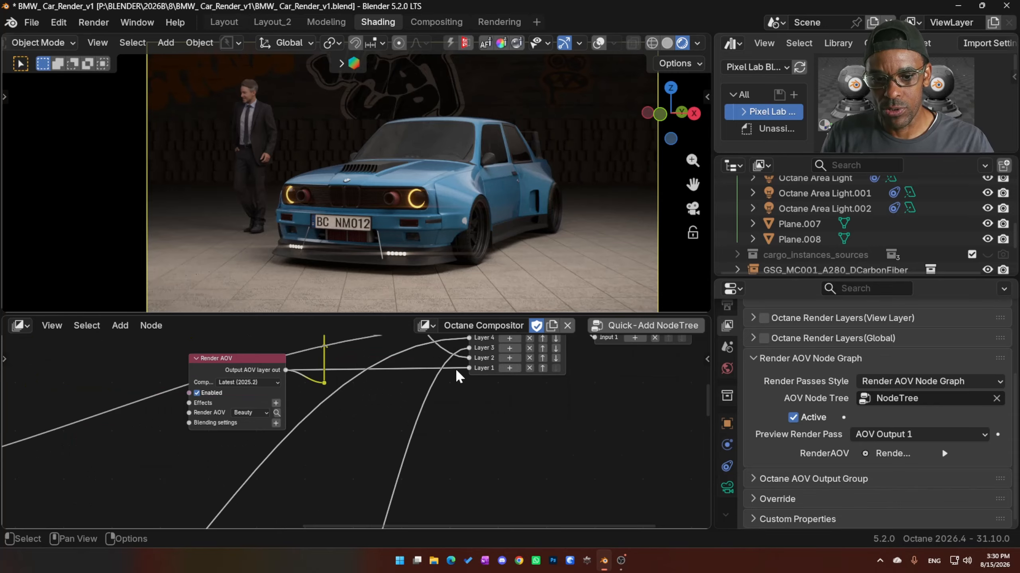
scroll(341, 440, "down", 2)
middle_click_drag(322, 462, 383, 426)
scroll(353, 419, "up", 3)
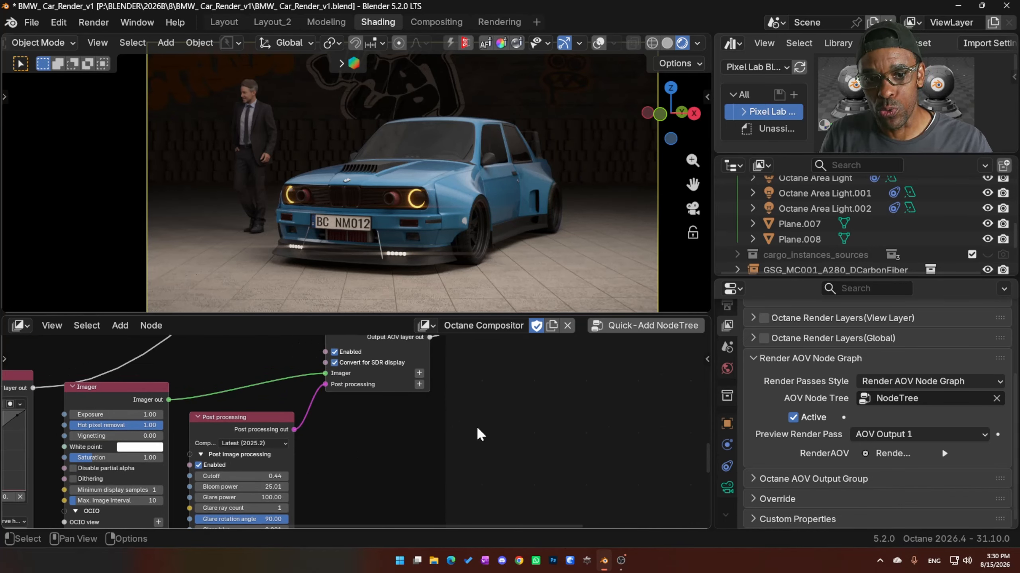
middle_click_drag(478, 430, 363, 403)
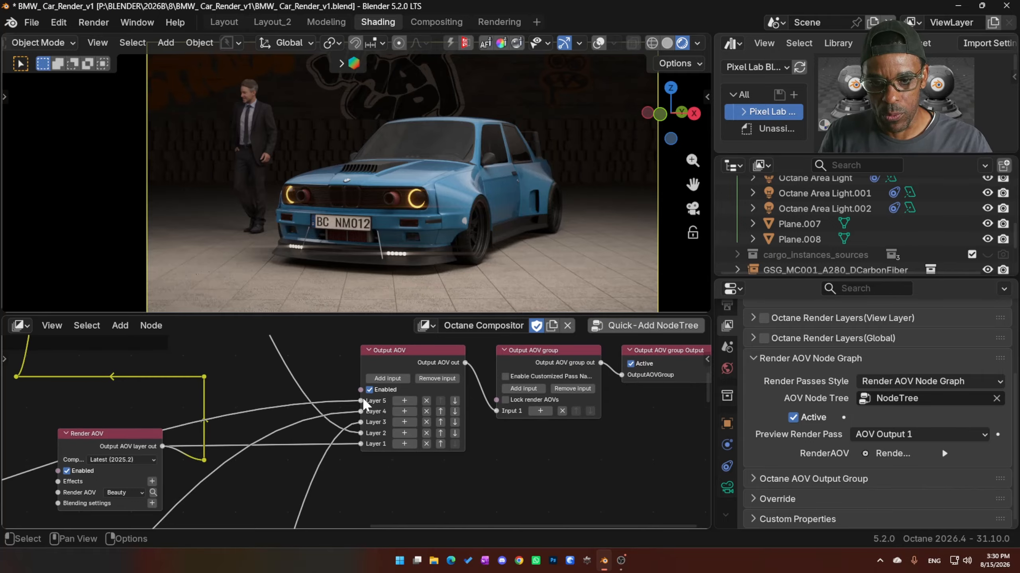
middle_click_drag(309, 425, 718, 339)
middle_click_drag(246, 428, 459, 455)
scroll(476, 413, "down", 1)
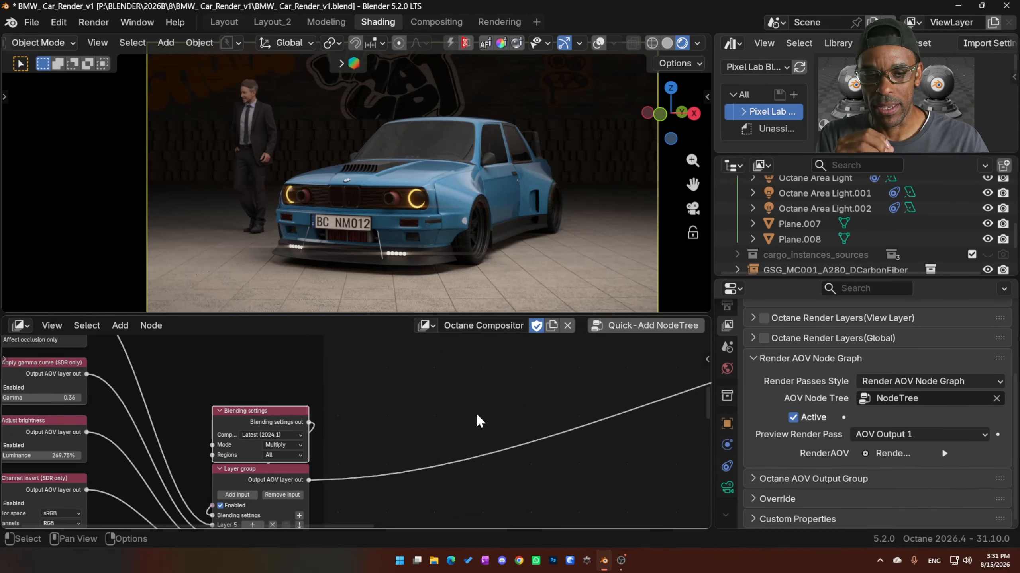
middle_click_drag(409, 425, 169, 469)
scroll(481, 400, "down", 9)
middle_click_drag(483, 386, 441, 427)
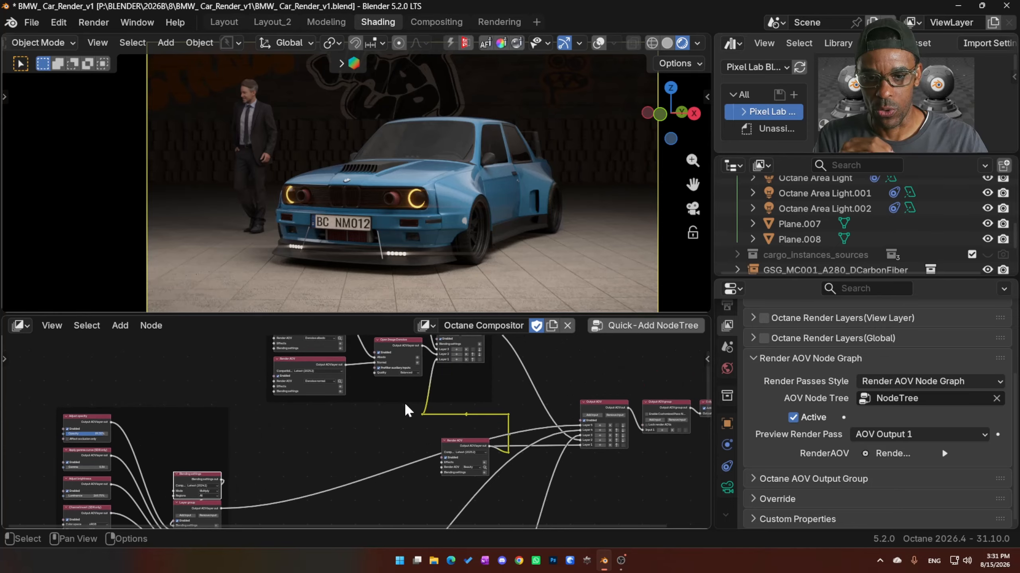
- Switch the enlarged viewport to solid shading and inspect the finished render's AOVOutput1 pass against the Combined pass
left_click_drag(473, 315, 473, 392)
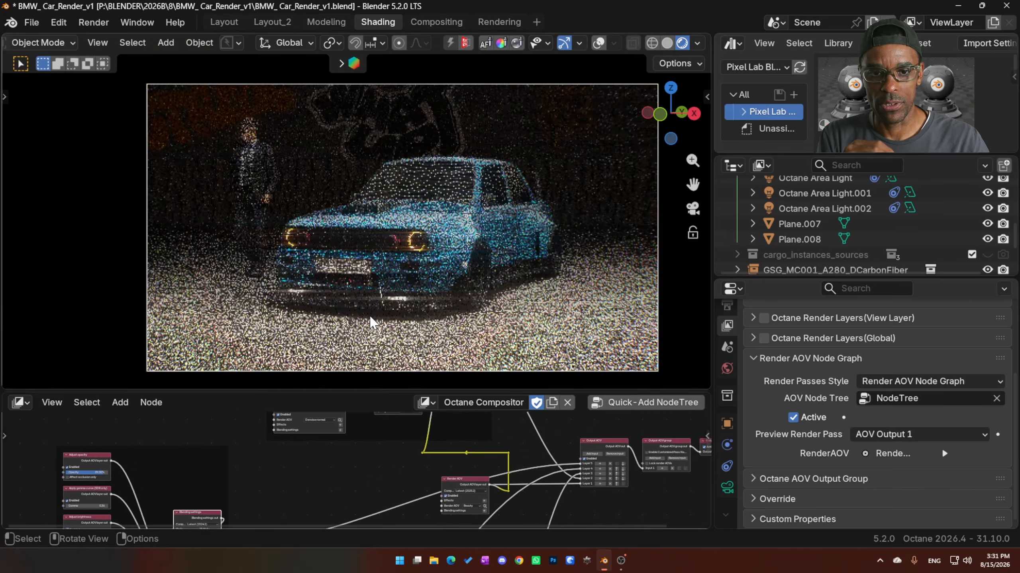
left_click(667, 44)
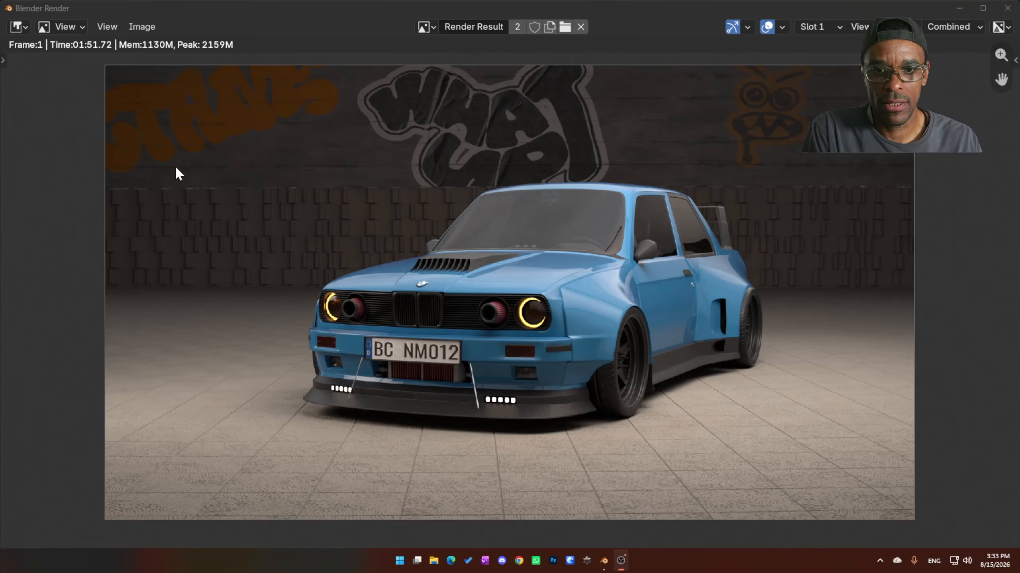
left_click(937, 29)
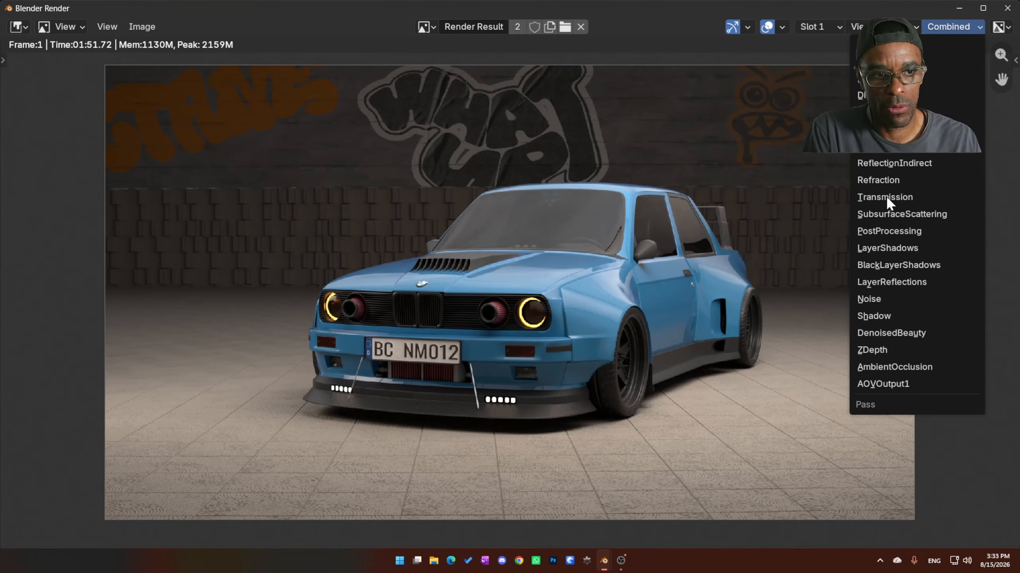
left_click(899, 385)
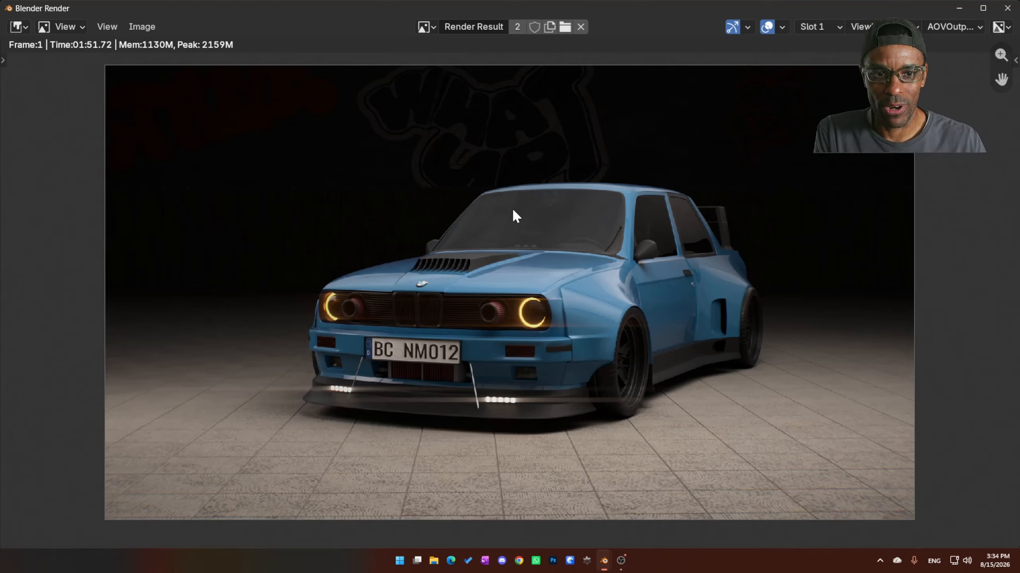
left_click(1007, 8)
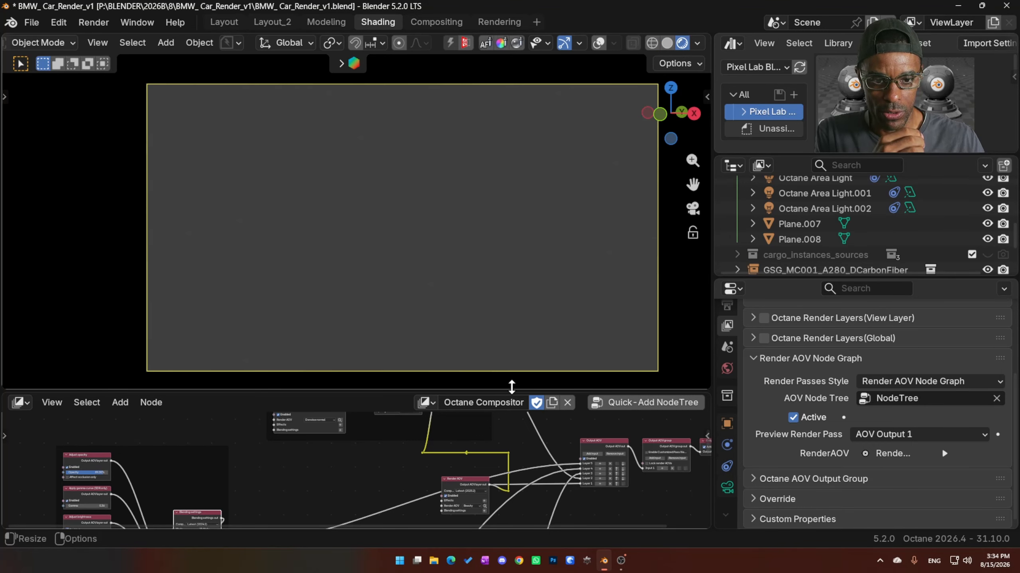
- Enlarge the compositor node editor, maximize it and fit the whole node tree in view
left_click_drag(512, 388, 523, 286)
middle_click_drag(504, 414, 456, 395)
scroll(454, 416, "down", 4)
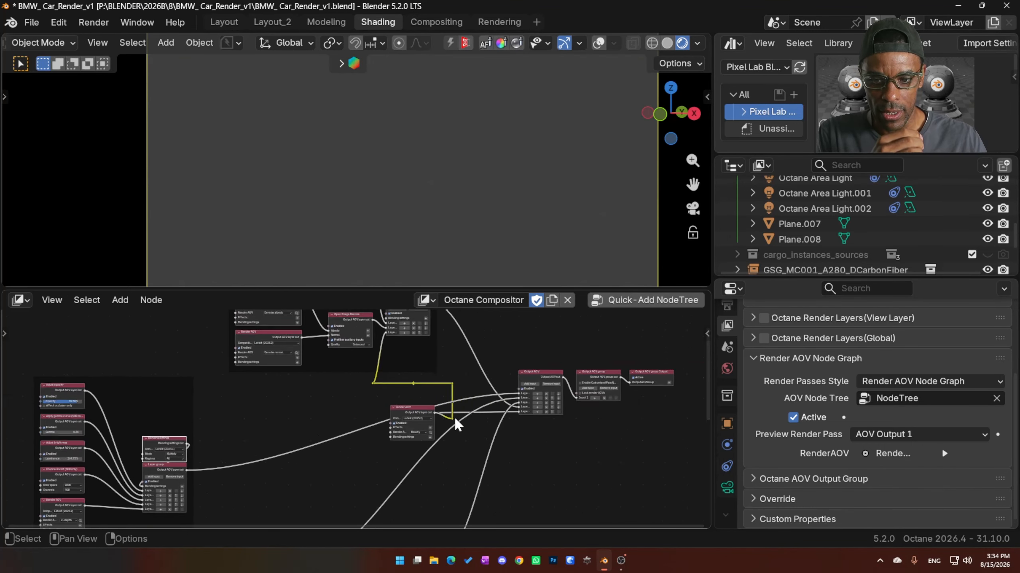
middle_click_drag(380, 443, 431, 402)
scroll(310, 388, "up", 1)
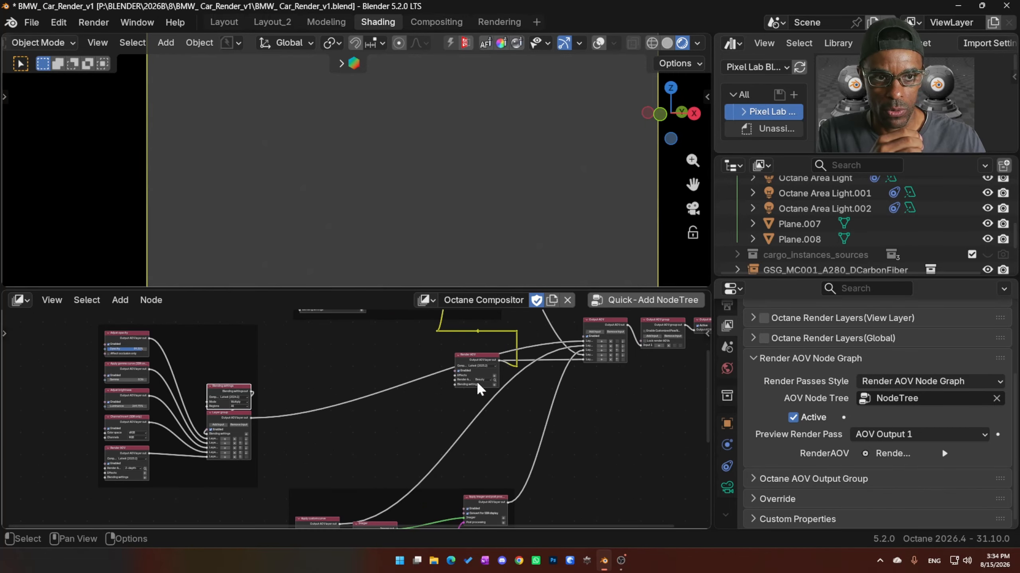
middle_click_drag(282, 422, 253, 413)
scroll(261, 414, "down", 2)
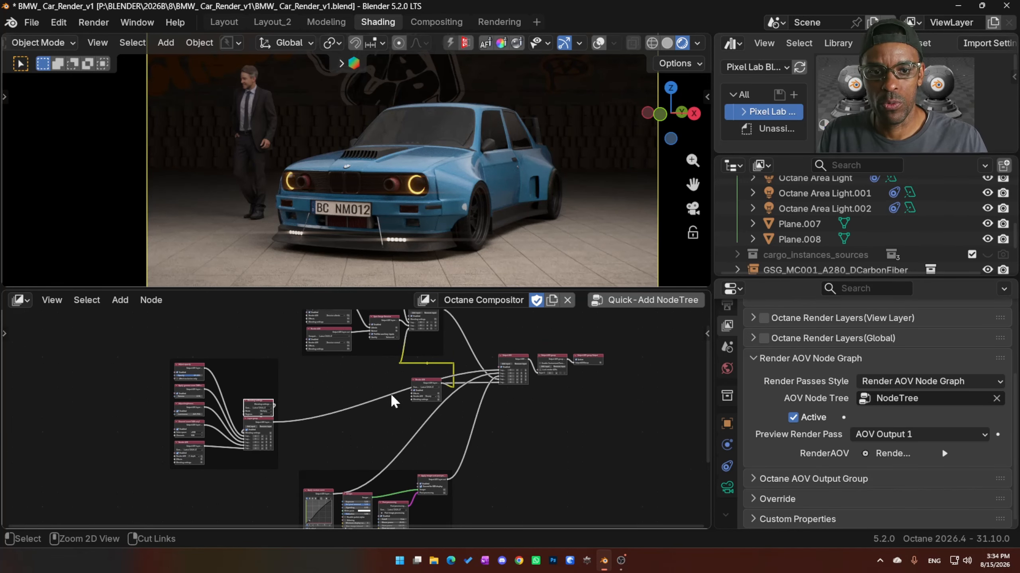
key("ctrl+space")
key("Home")
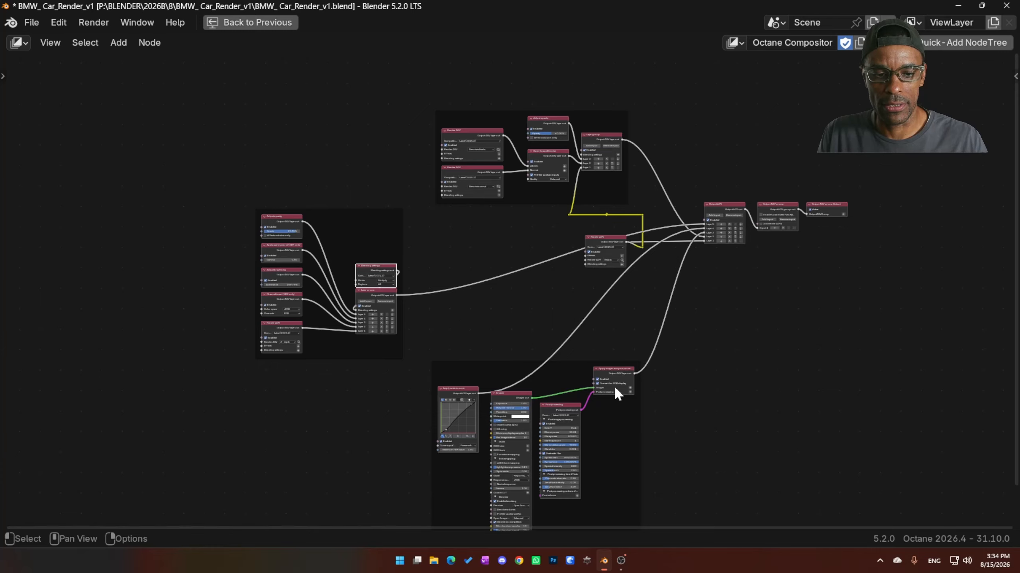
- Place the post-processing frame beneath the Z-depth frame and shift the denoise frame slightly toward the Output AOV
left_click_drag(563, 366, 375, 379)
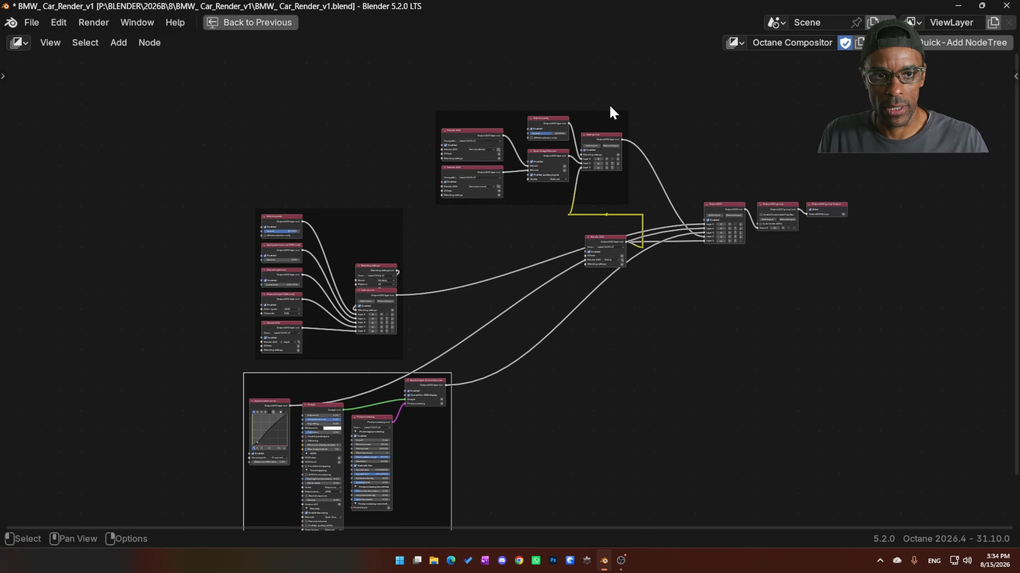
left_click_drag(607, 111, 627, 113)
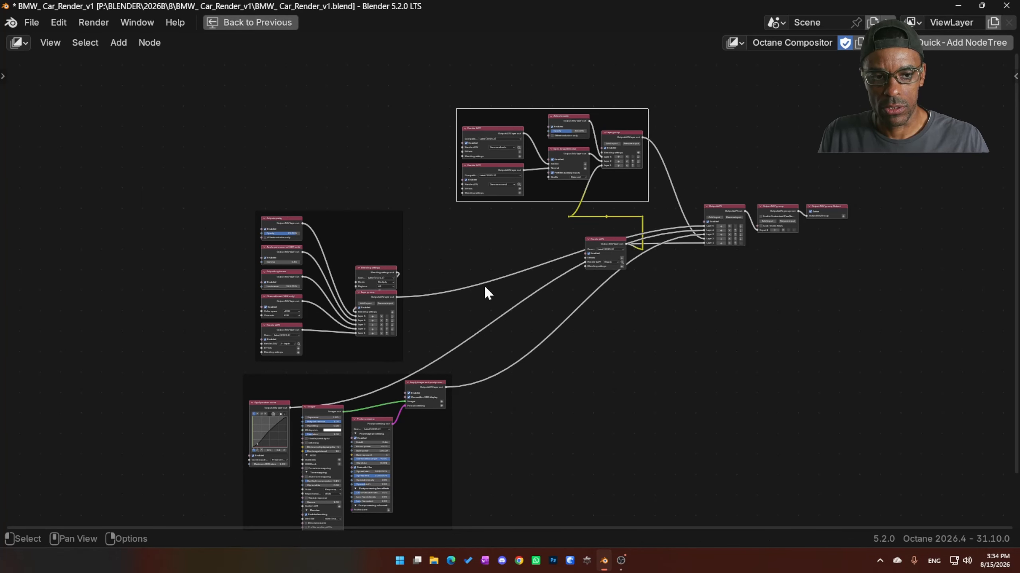
- Select the Output AOV node and restore the previous multi-editor layout
middle_click_drag(482, 305, 346, 339)
scroll(347, 340, "up", 9)
middle_click_drag(634, 193, 581, 281)
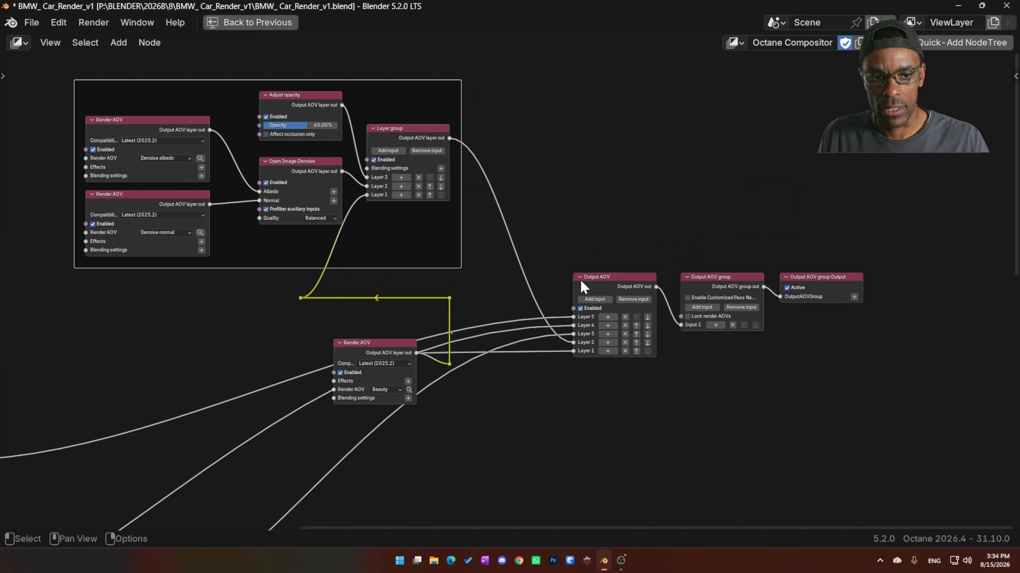
left_click(599, 277)
scroll(402, 317, "down", 3)
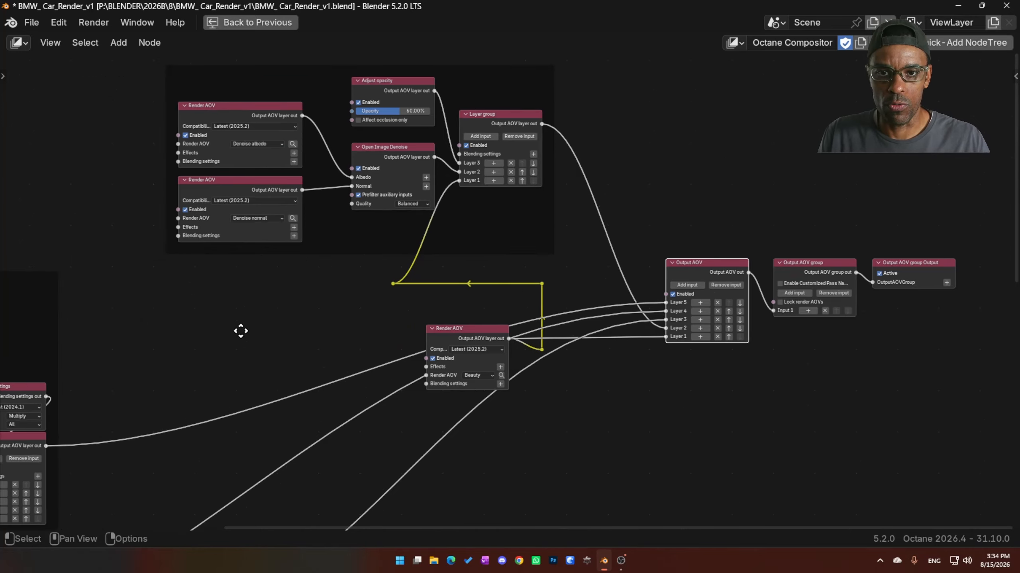
left_click(258, 23)
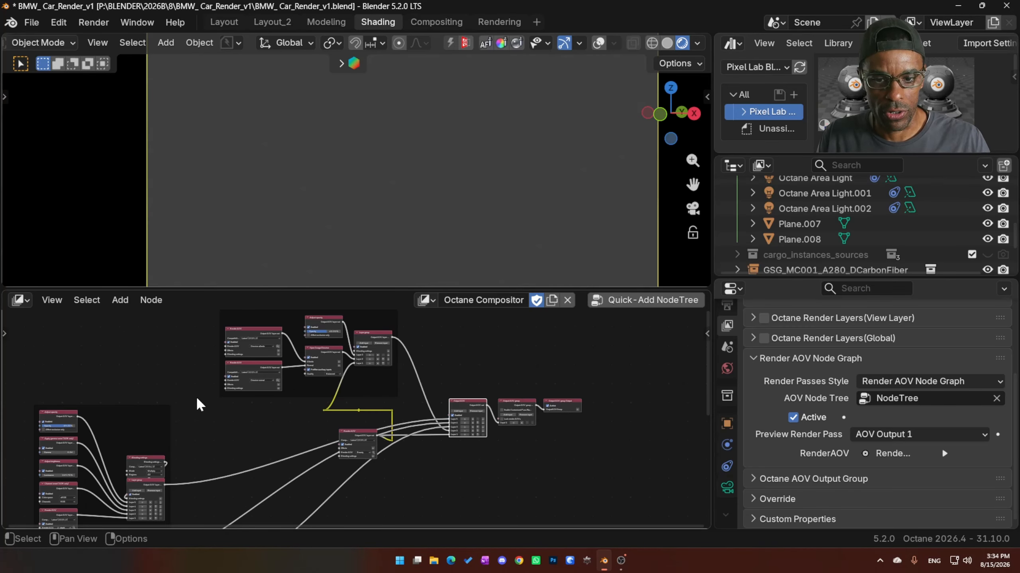
- Set the opacity to 75% in the Adjust opacity node of the Z-depth layer group
scroll(177, 401, "down", 4)
middle_click_drag(175, 420, 269, 395)
scroll(287, 398, "up", 7)
scroll(287, 401, "up", 3)
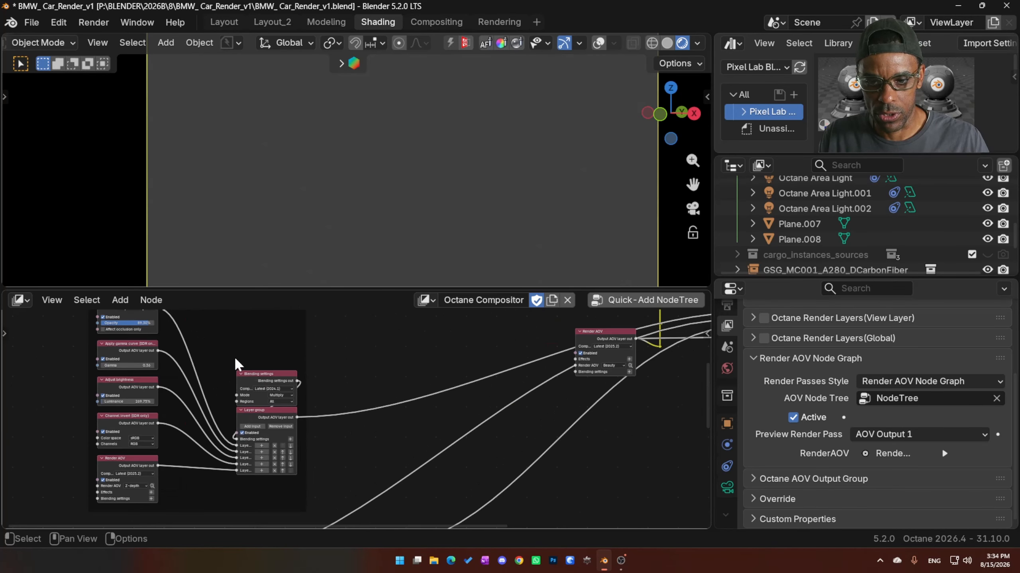
middle_click_drag(259, 325, 399, 358)
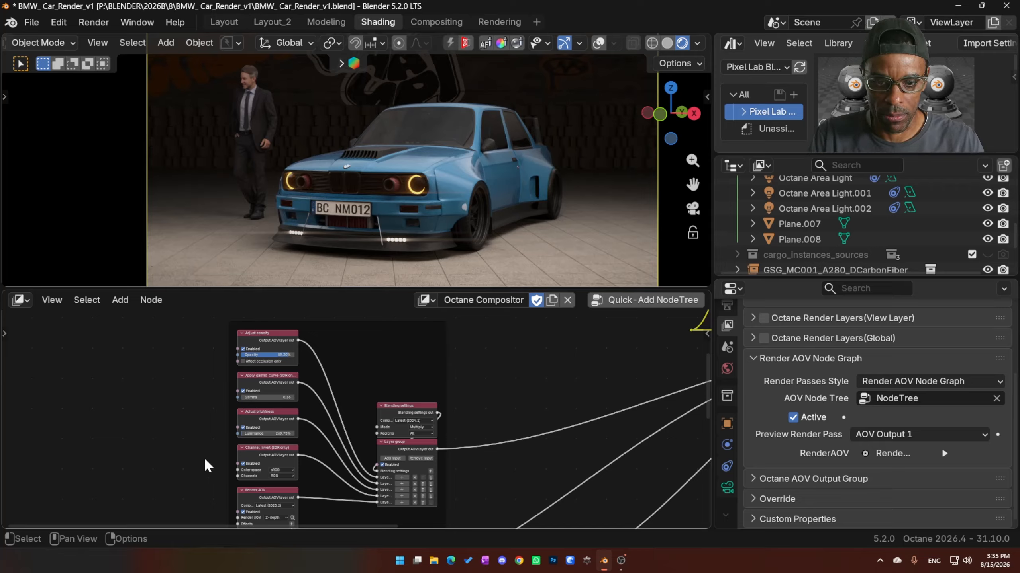
scroll(369, 391, "up", 2)
middle_click_drag(430, 366, 364, 412)
middle_click_drag(287, 396, 423, 378)
scroll(384, 392, "up", 5)
left_click_drag(308, 367, 294, 367)
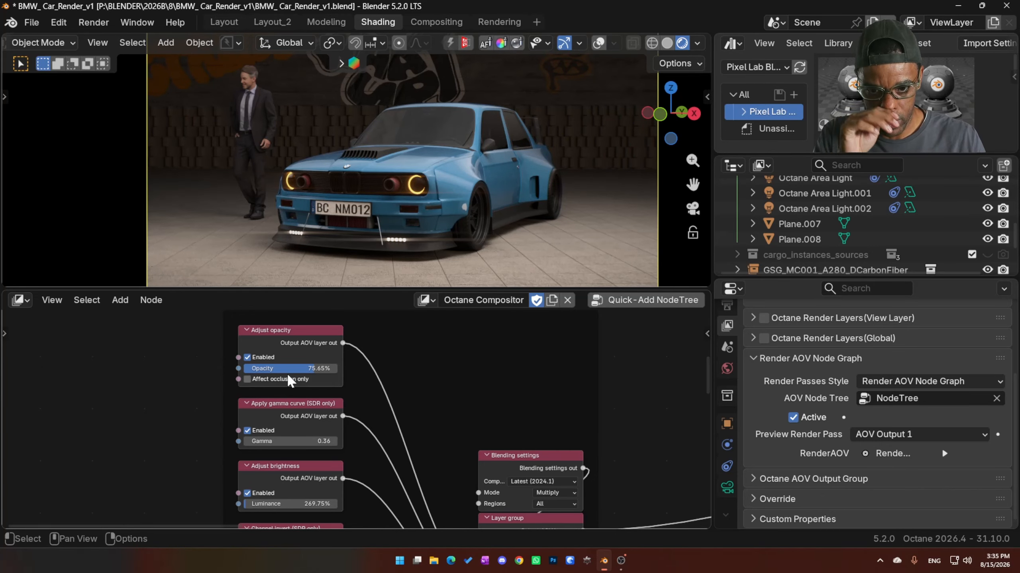
left_click(300, 368)
type("75")
key("Return")
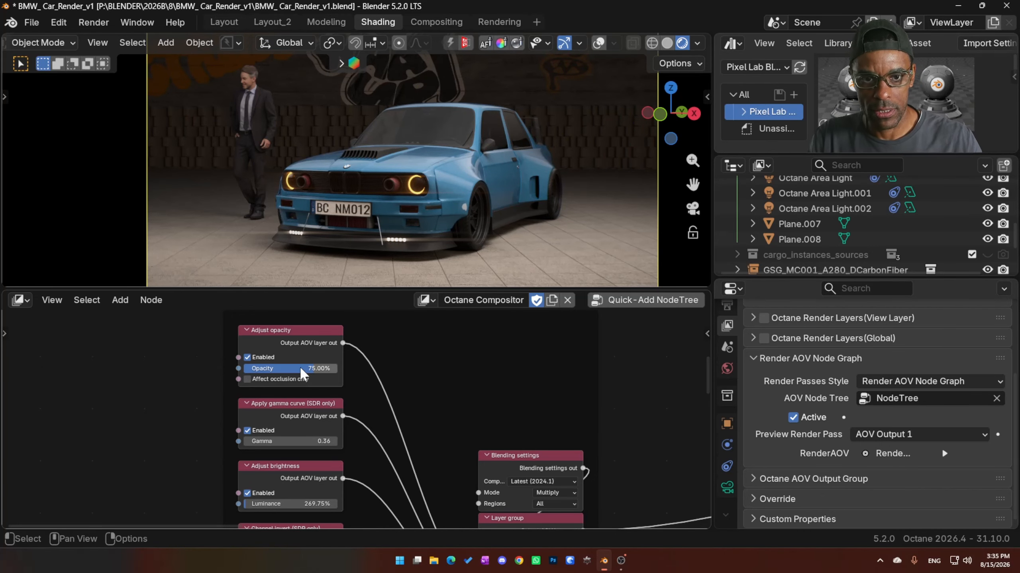
- Add a Layer 6 input to the Output AOV and feed it from a new Adjust brightness node above the denoise frame
middle_click_drag(608, 392, 485, 378)
scroll(526, 388, "up", 4)
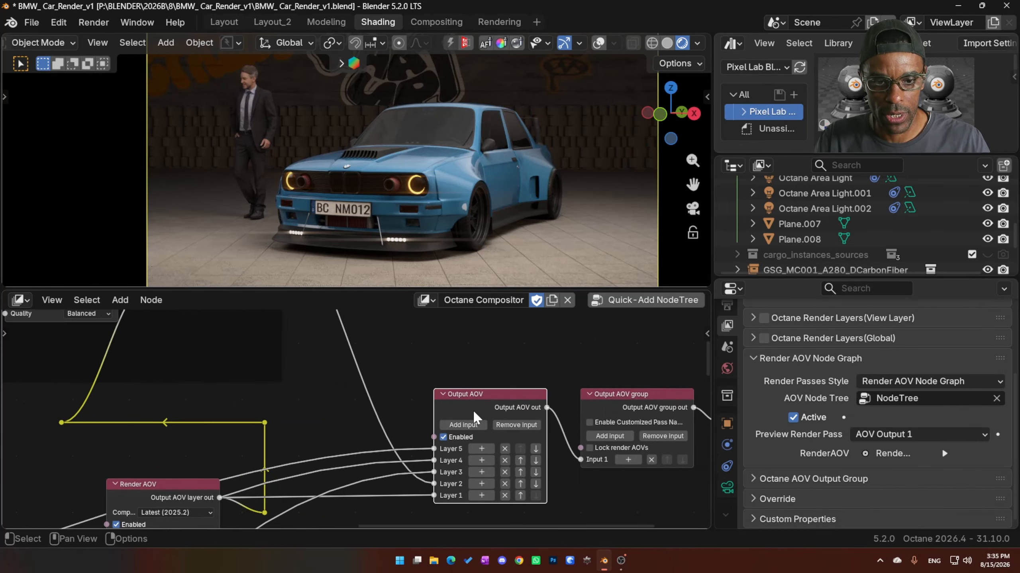
left_click(478, 426)
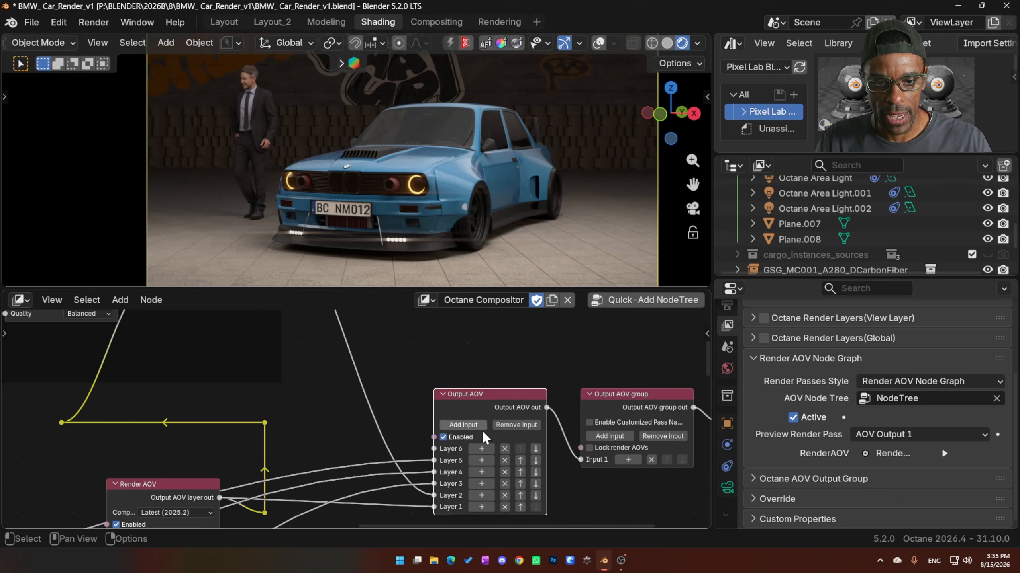
key("shift+a")
mouse_move(477, 470)
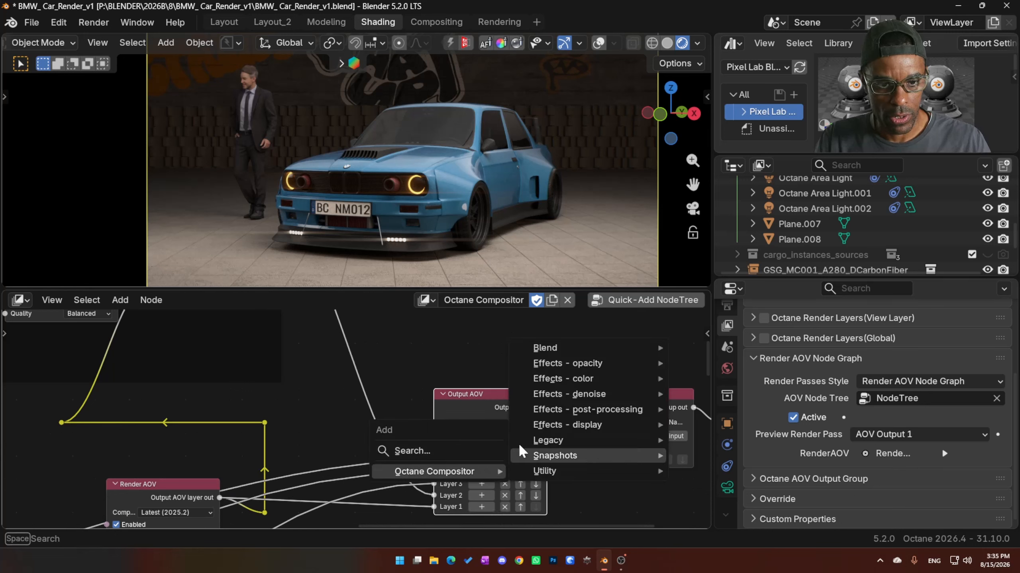
mouse_move(560, 367)
mouse_move(564, 385)
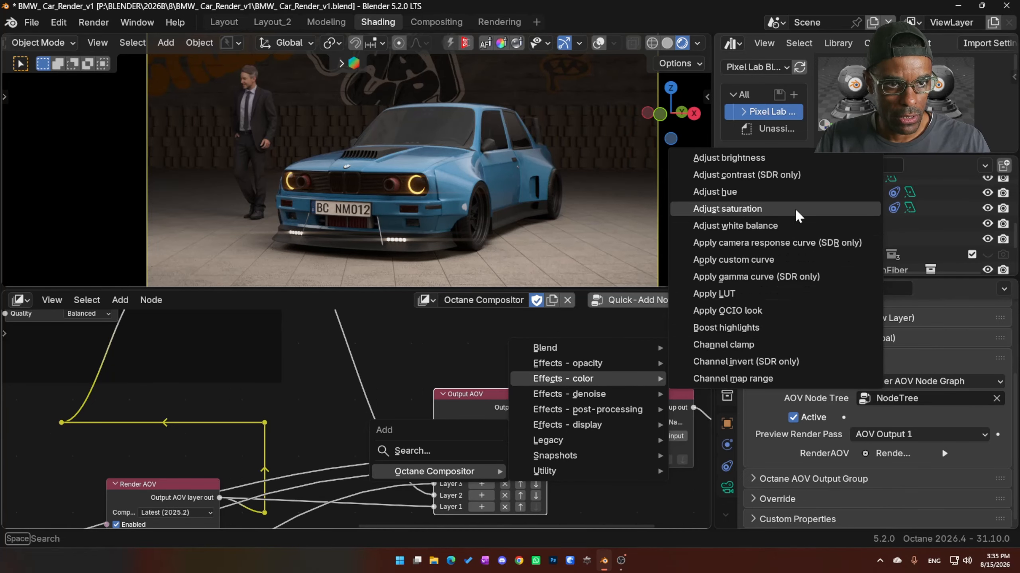
left_click(783, 158)
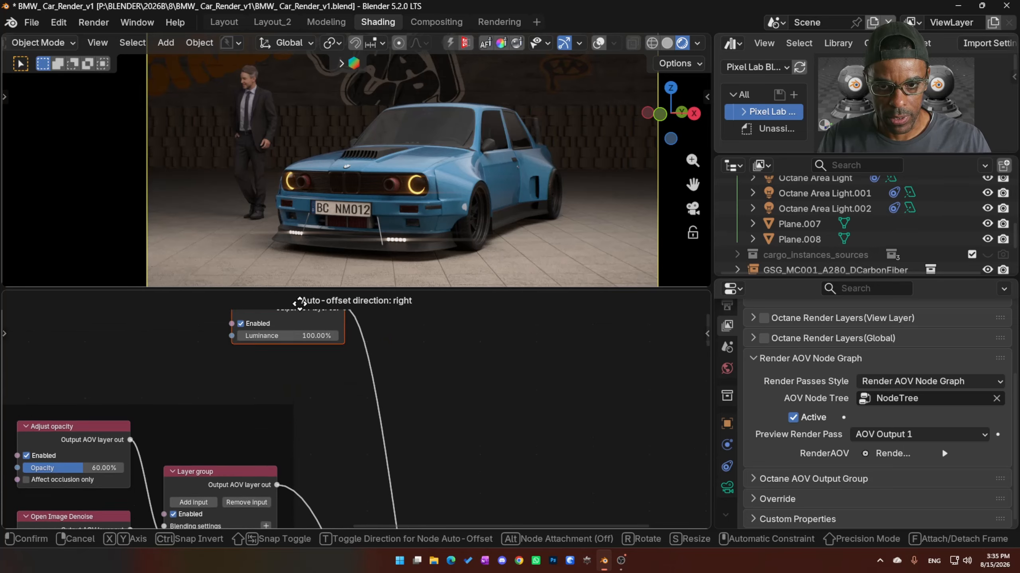
left_click(258, 400)
- Move the Output AOV node up beside the new Adjust brightness node and raise that node's luminance to 181.18%
scroll(430, 444, "down", 5)
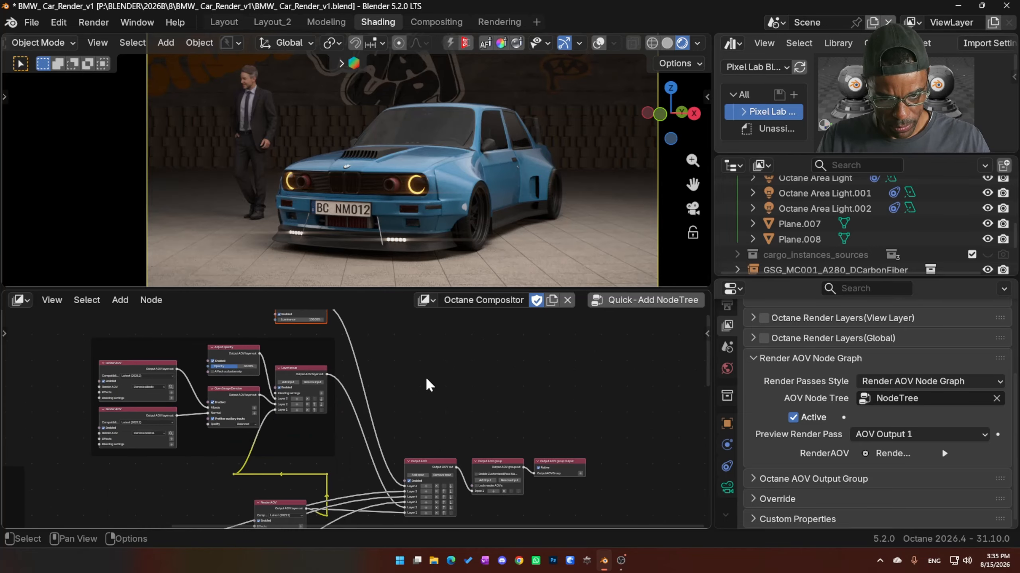
left_click_drag(425, 462, 407, 366)
scroll(353, 390, "up", 5)
middle_click_drag(331, 395, 327, 389)
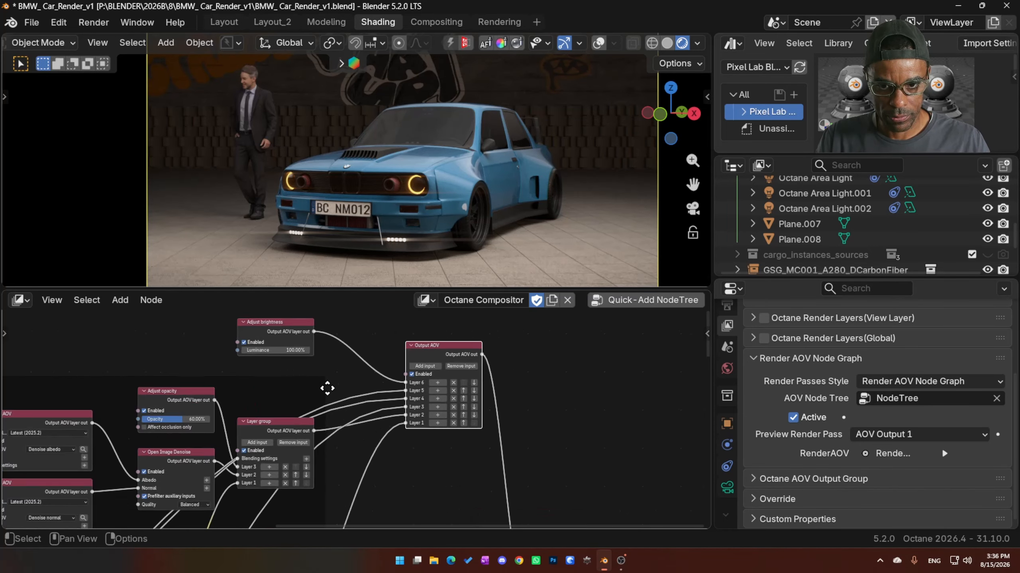
scroll(327, 389, "up", 3)
left_click_drag(242, 392, 281, 392)
- Feed the Output AOV's Layer 7 input from a new Adjust contrast (SDR only) node above Adjust brightness, with contrast 1.40
key("shift+a")
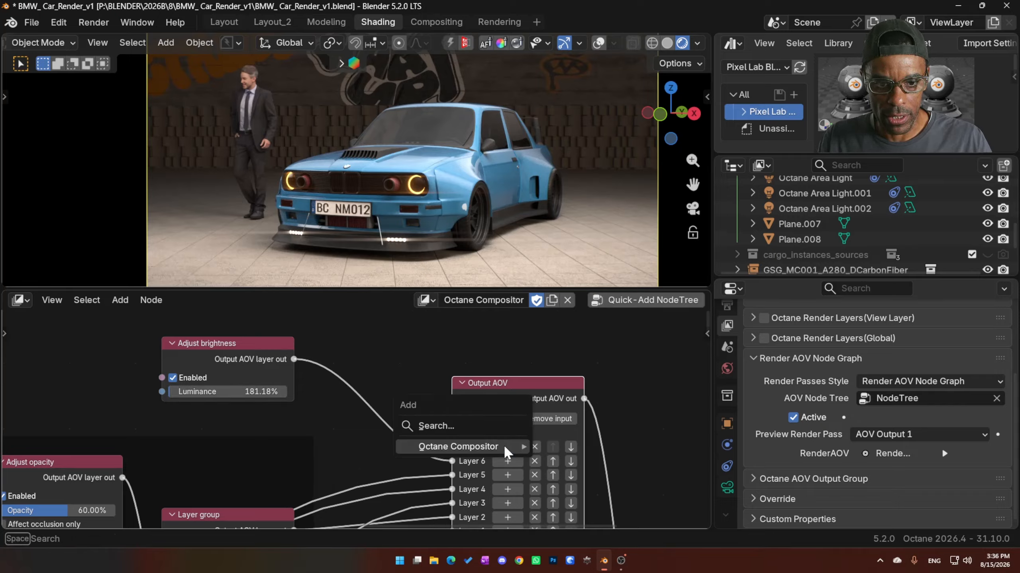
mouse_move(503, 446)
mouse_move(608, 321)
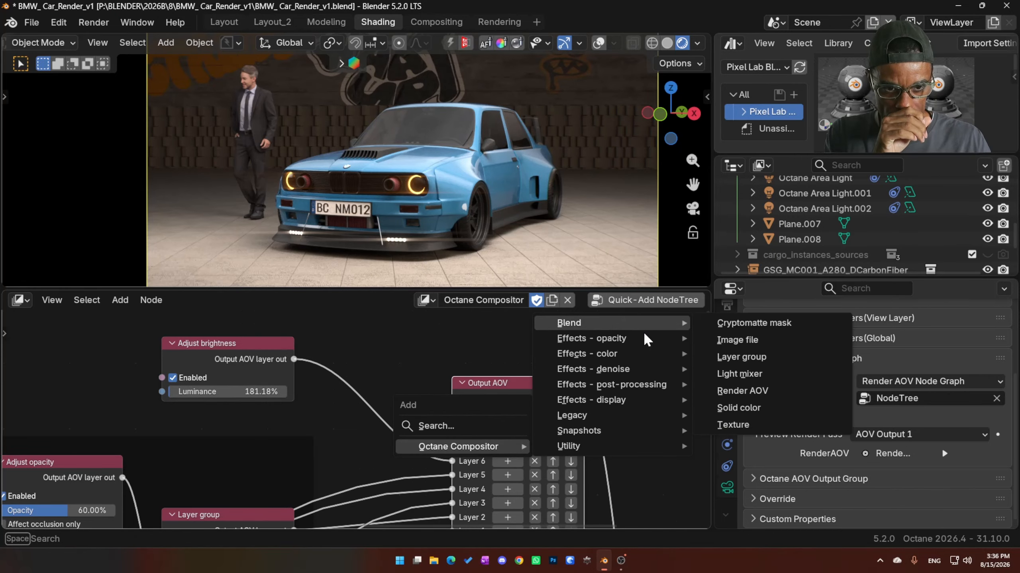
mouse_move(612, 354)
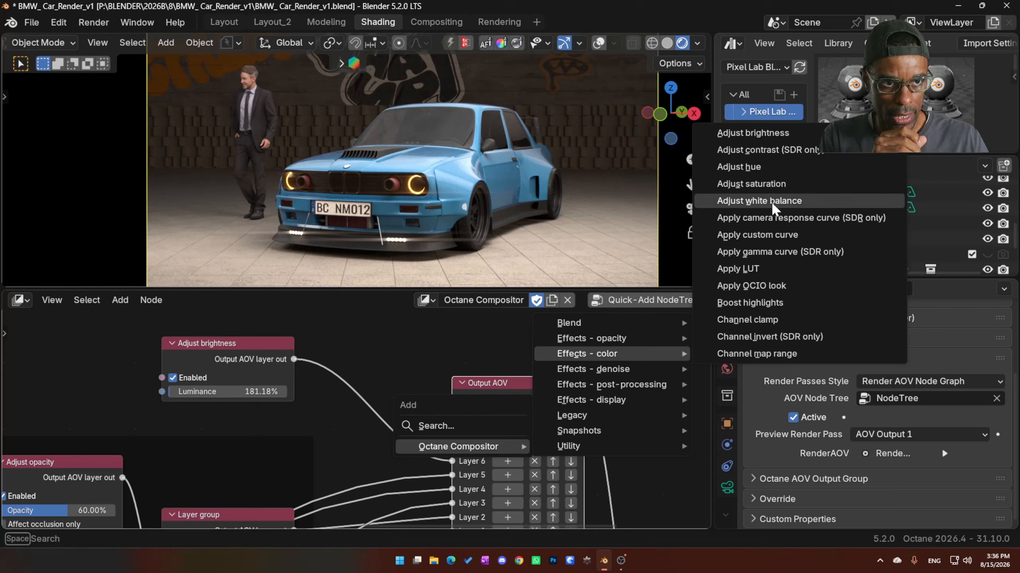
left_click(787, 151)
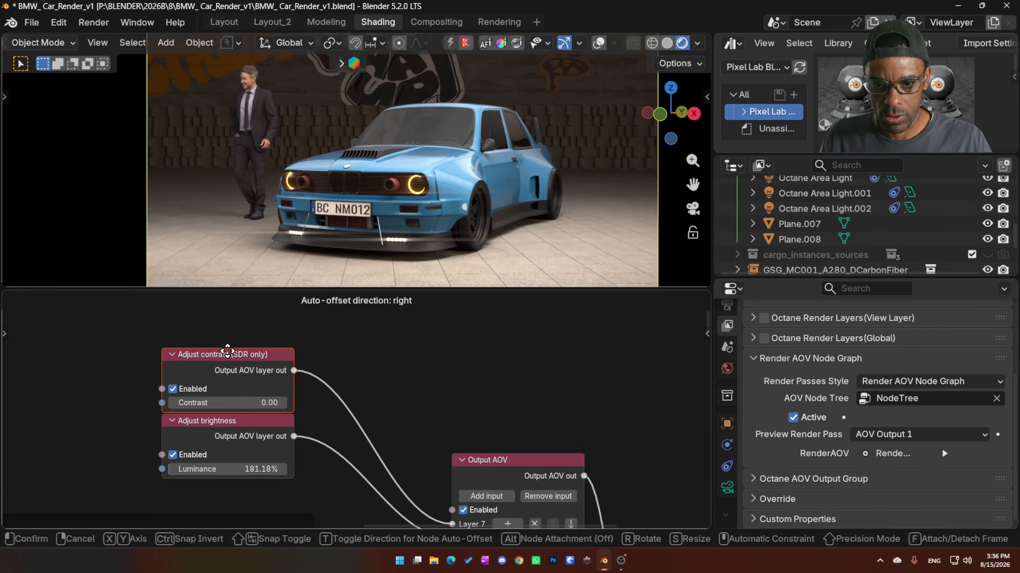
left_click_drag(225, 403, 233, 402)
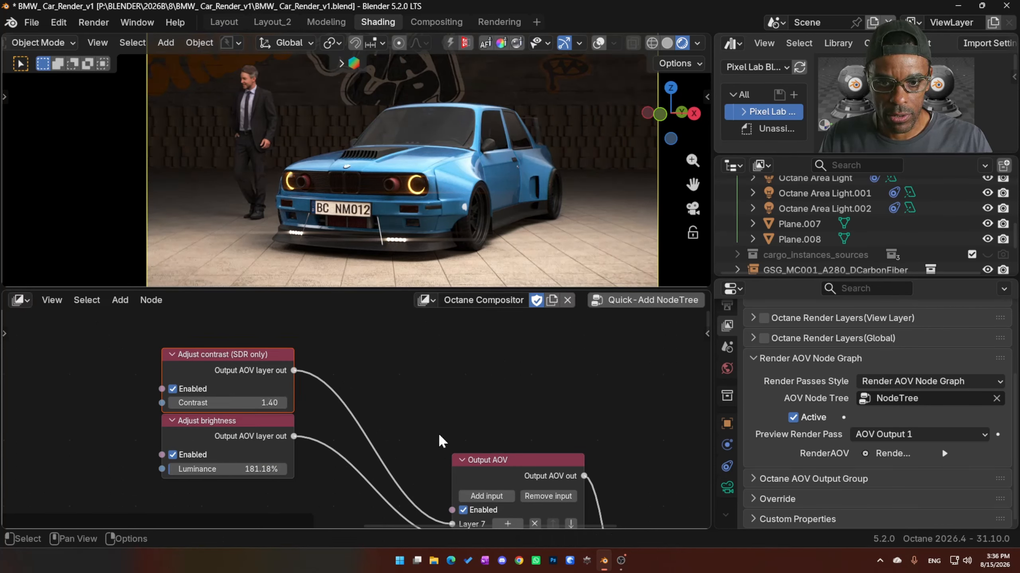
- Add a Layer 8 input to the Output AOV, fed by a new Adjust saturation node above Adjust contrast, and set saturation to 87.45%
left_click(508, 466)
middle_click_drag(476, 509, 527, 432)
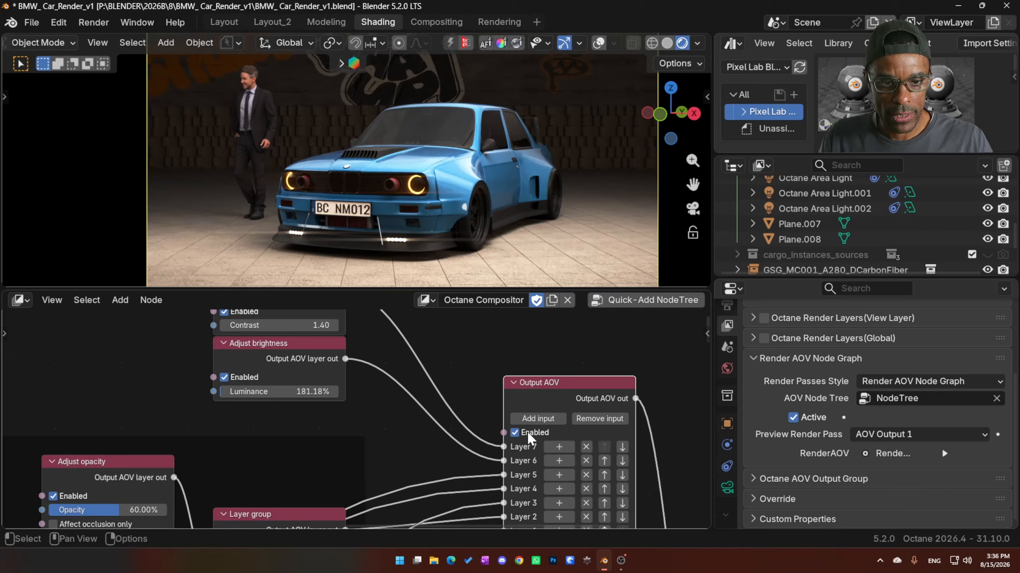
left_click(551, 420)
left_click(559, 447)
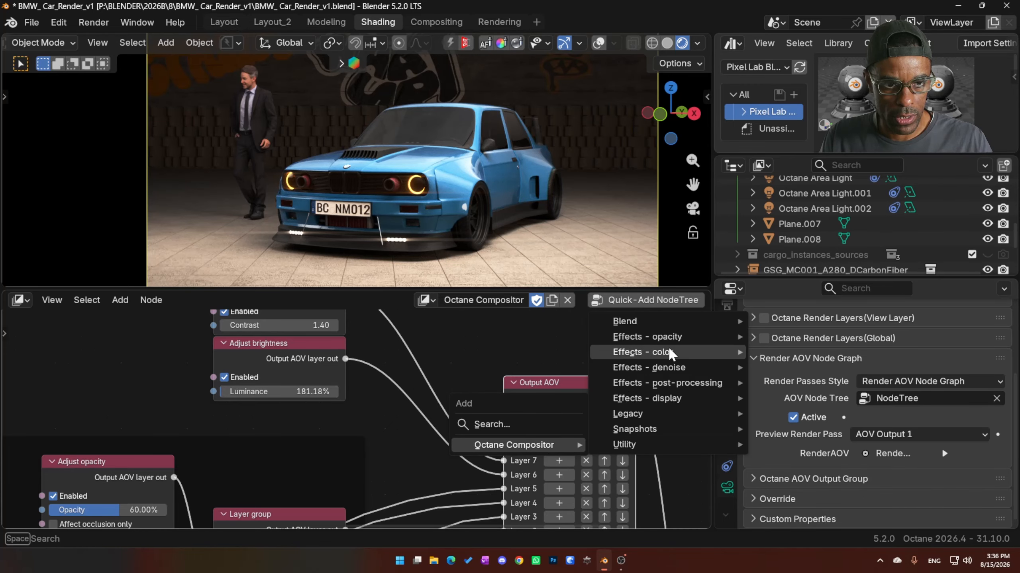
mouse_move(670, 349)
left_click(807, 182)
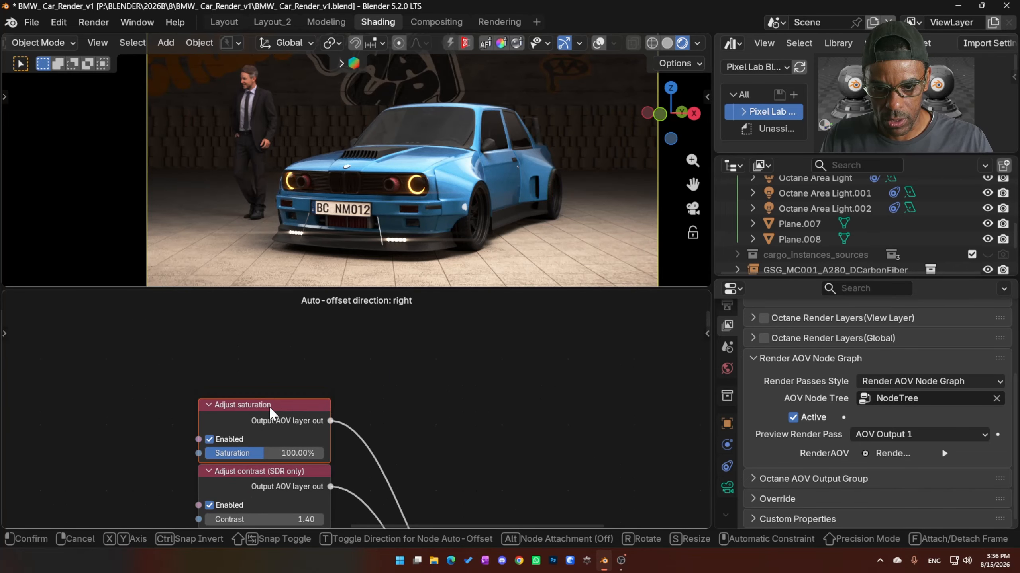
left_click(291, 393)
left_click_drag(317, 423, 296, 424)
scroll(456, 466, "down", 3)
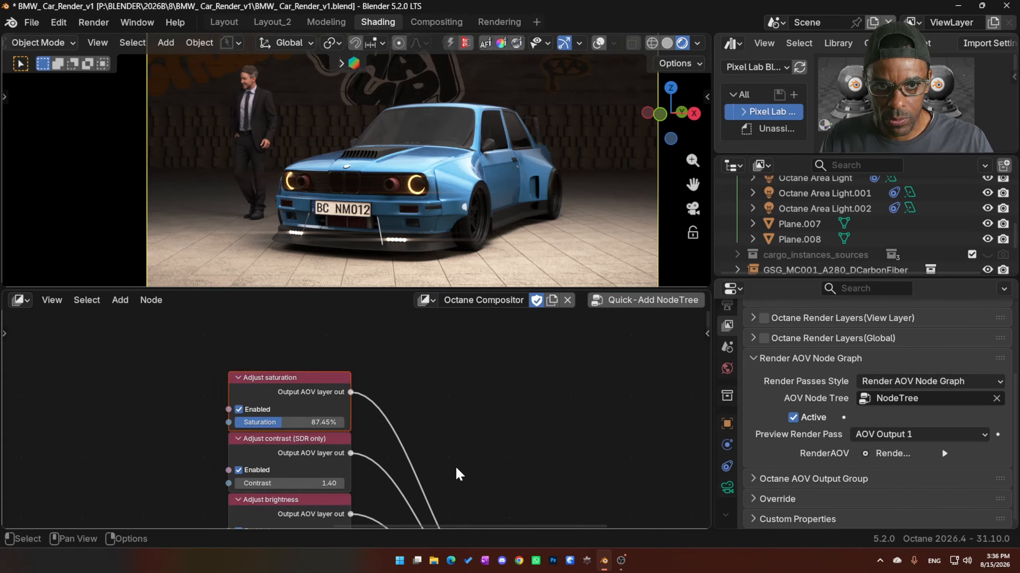
- Join the Adjust saturation, Adjust contrast and Adjust brightness nodes in a new frame and move the frame up
middle_click_drag(421, 413, 420, 440)
left_click_drag(242, 326, 320, 475)
right_click(301, 363)
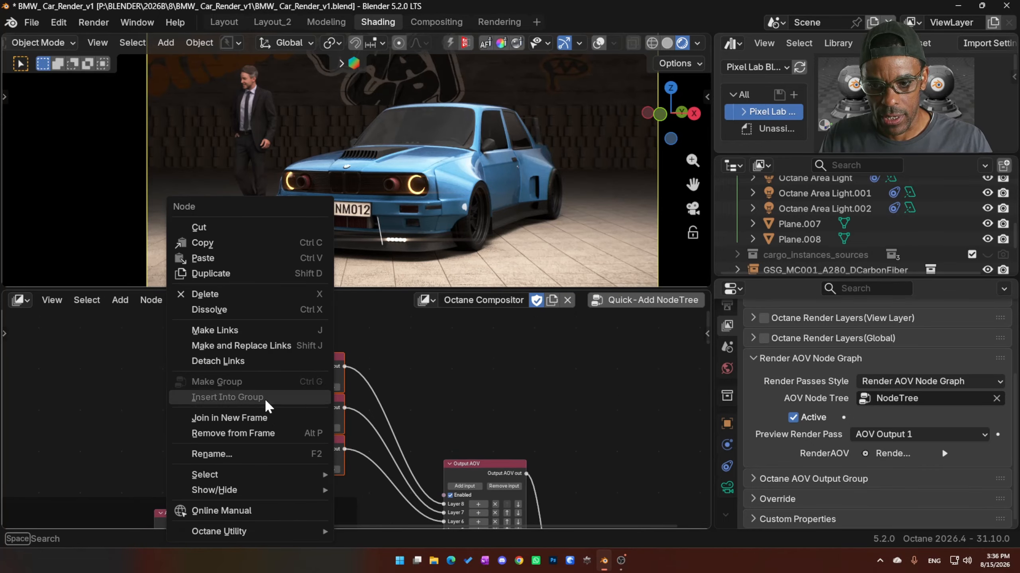
left_click(269, 418)
left_click_drag(333, 344, 325, 303)
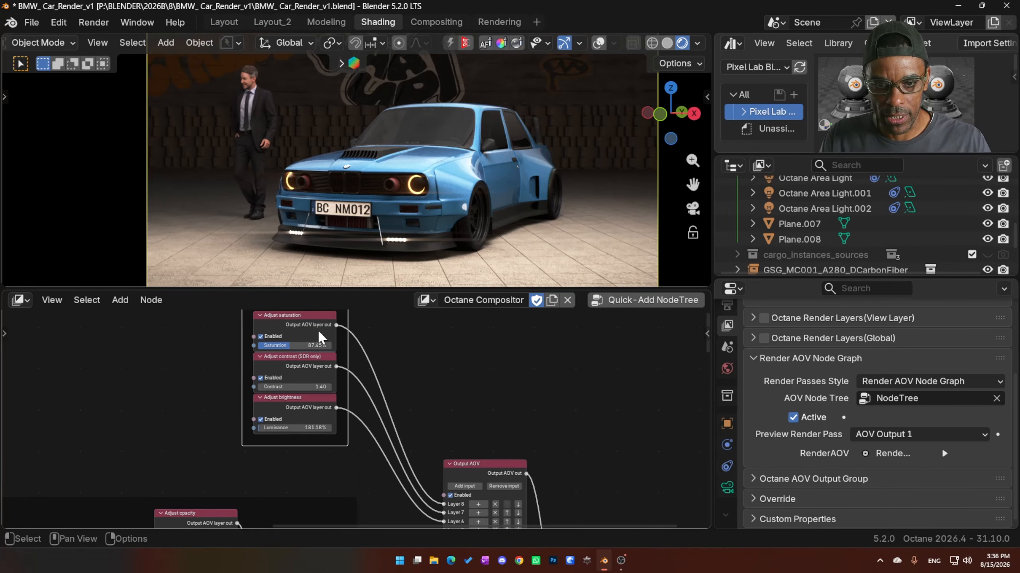
middle_click_drag(393, 377, 373, 408)
scroll(360, 427, "down", 5)
scroll(366, 457, "down", 5)
middle_click_drag(319, 362, 442, 351)
scroll(362, 428, "down", 2)
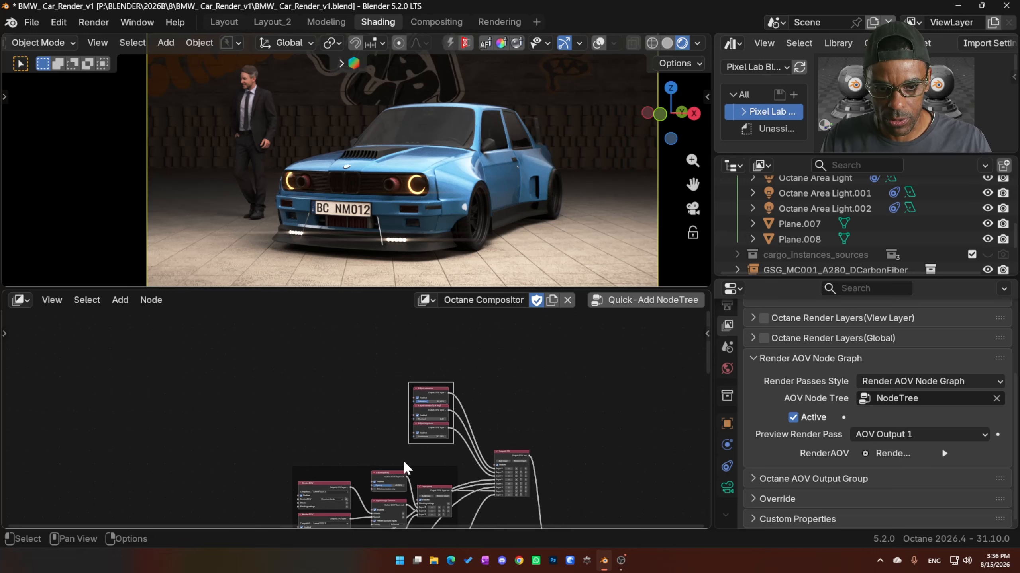
- Switch the viewport to solid shading and render the image
left_click(667, 43)
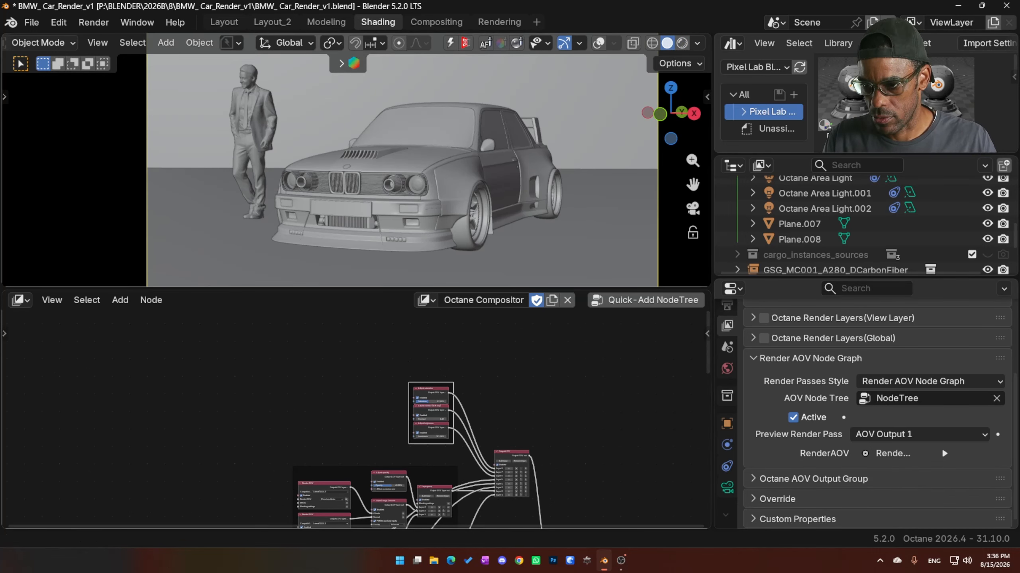
left_click(82, 24)
left_click(137, 39)
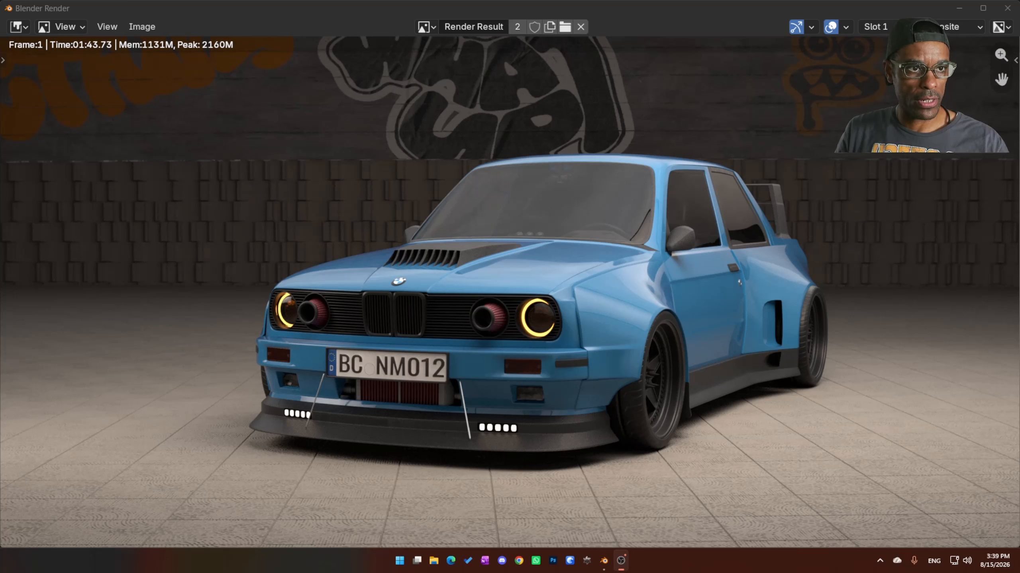
- Display the AOVOutput1 pass of the render result, examine the composited car, and close the render window
left_click(958, 27)
left_click(958, 61)
left_click(956, 27)
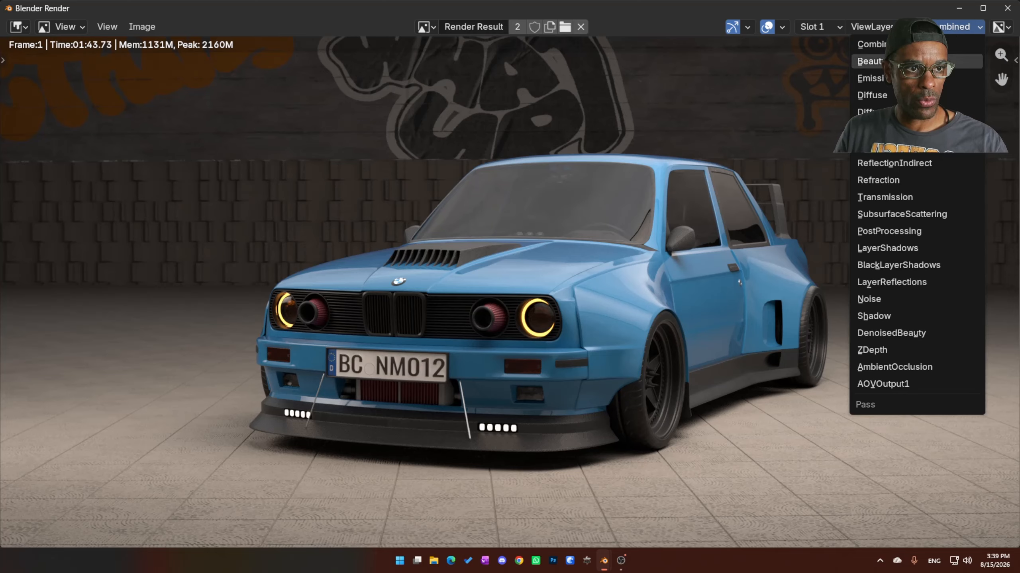
left_click(917, 384)
scroll(399, 335, "down", 1)
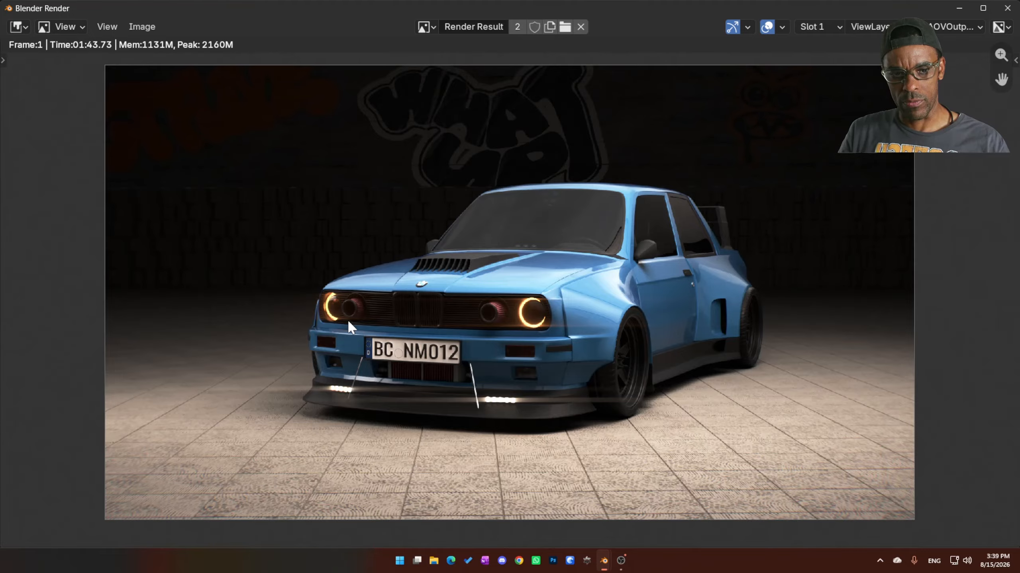
scroll(384, 342, "up", 1)
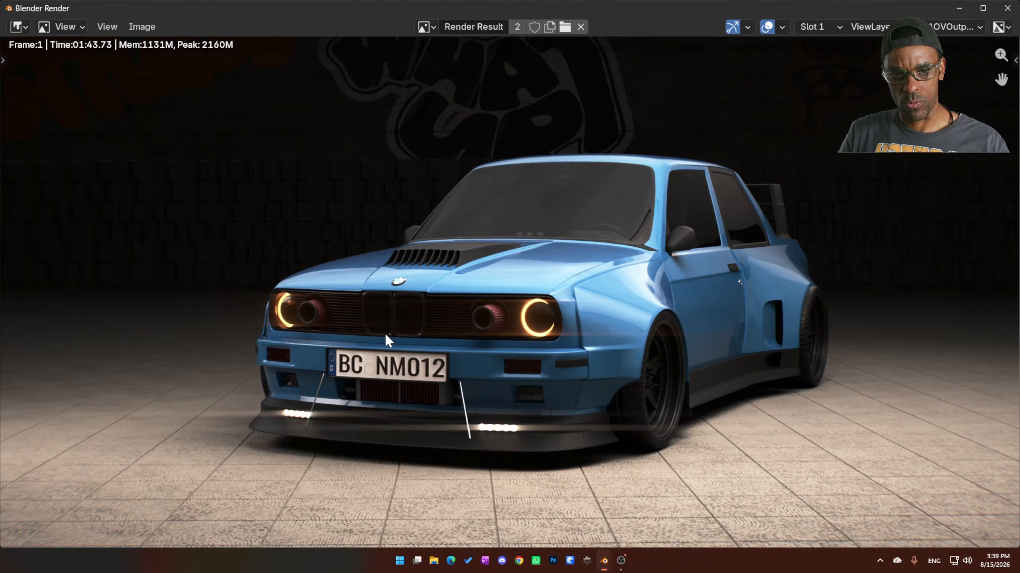
left_click(1007, 9)
- Check the scene's Color Management settings, including the display, view and look options, in the render properties
mouse_move(553, 391)
middle_mouse_down()
mouse_move(467, 524)
mouse_move(446, 408)
middle_mouse_up()
scroll(726, 377, "up", 3)
left_click(726, 341)
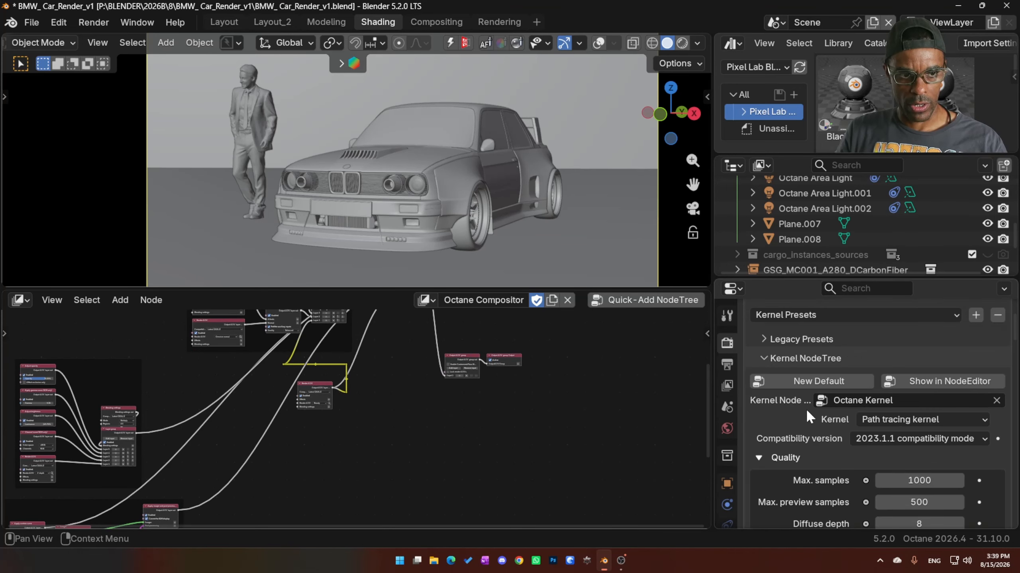
scroll(806, 409, "down", 15)
left_click(771, 520)
scroll(783, 497, "down", 8)
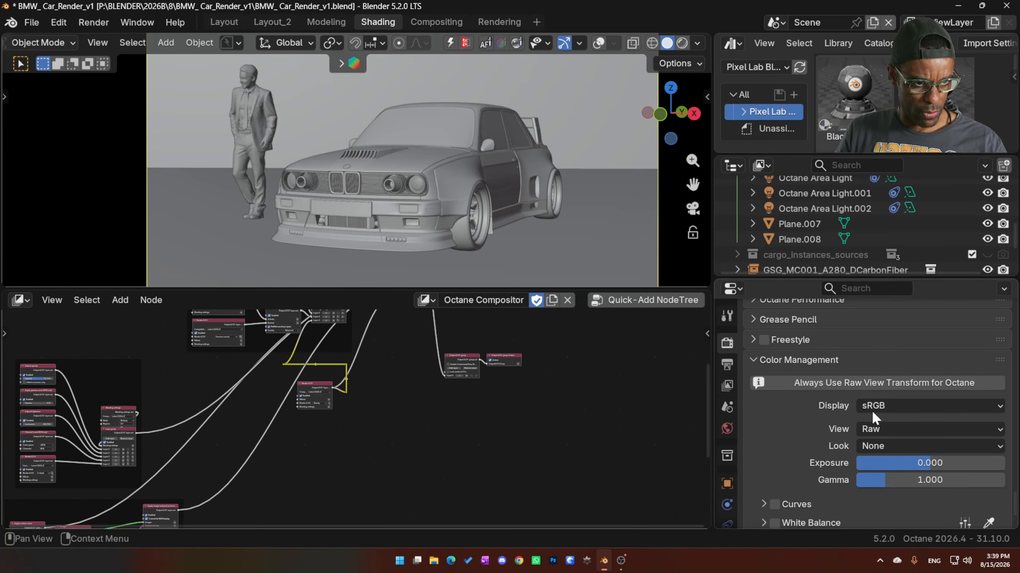
scroll(374, 417, "up", 4)
- Move the Output AOV group and Output AOV group Output nodes up beside the Output AOV node
middle_click_drag(382, 410, 403, 476)
scroll(397, 397, "up", 4)
middle_click_drag(413, 364, 396, 441)
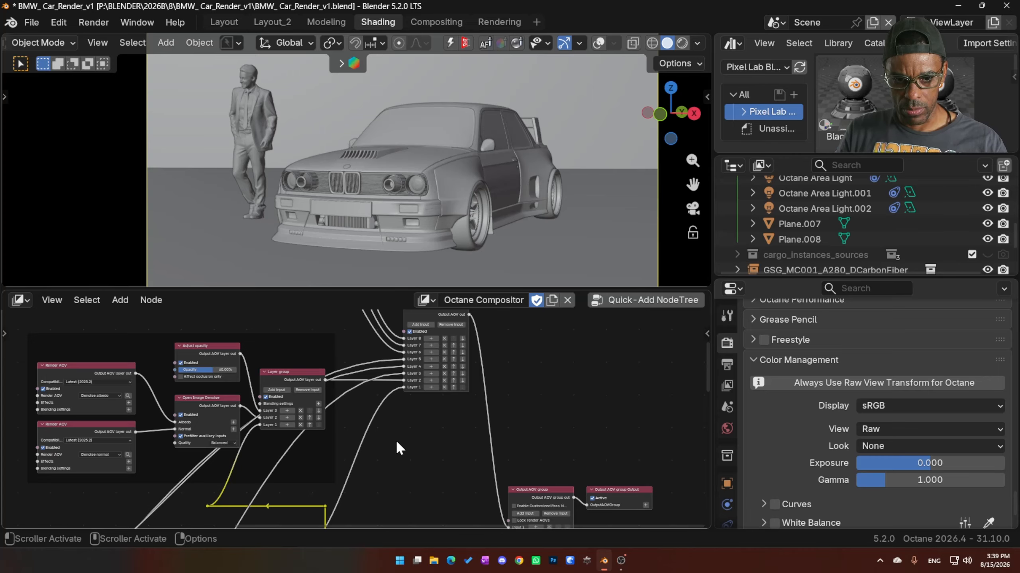
left_click_drag(557, 450, 603, 489)
key("g")
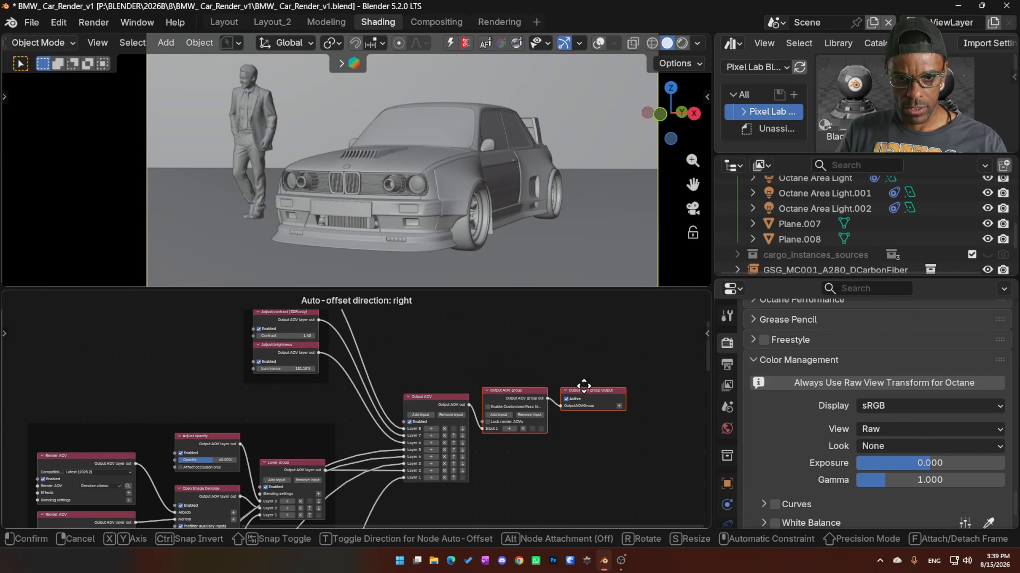
left_click(582, 385)
middle_click_drag(333, 407, 331, 434)
scroll(331, 433, "up", 3)
middle_click_drag(338, 342, 335, 418)
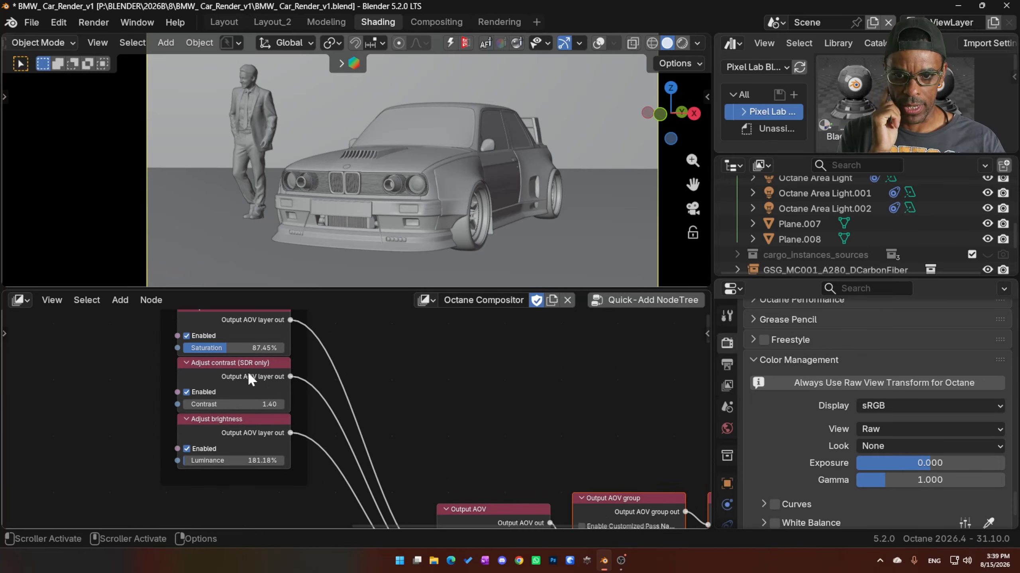
middle_click_drag(490, 397, 486, 318)
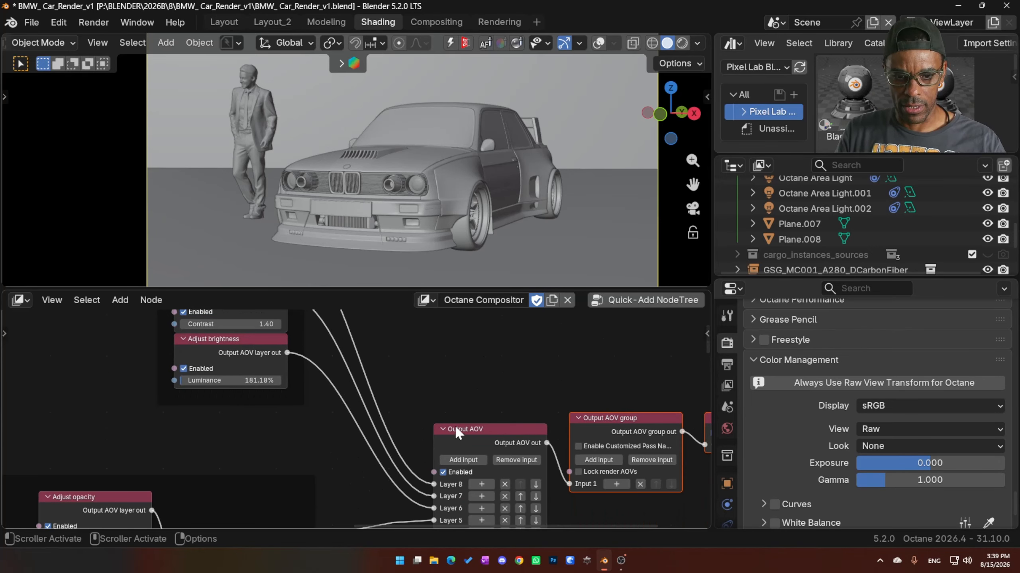
key("shift+a")
mouse_move(453, 259)
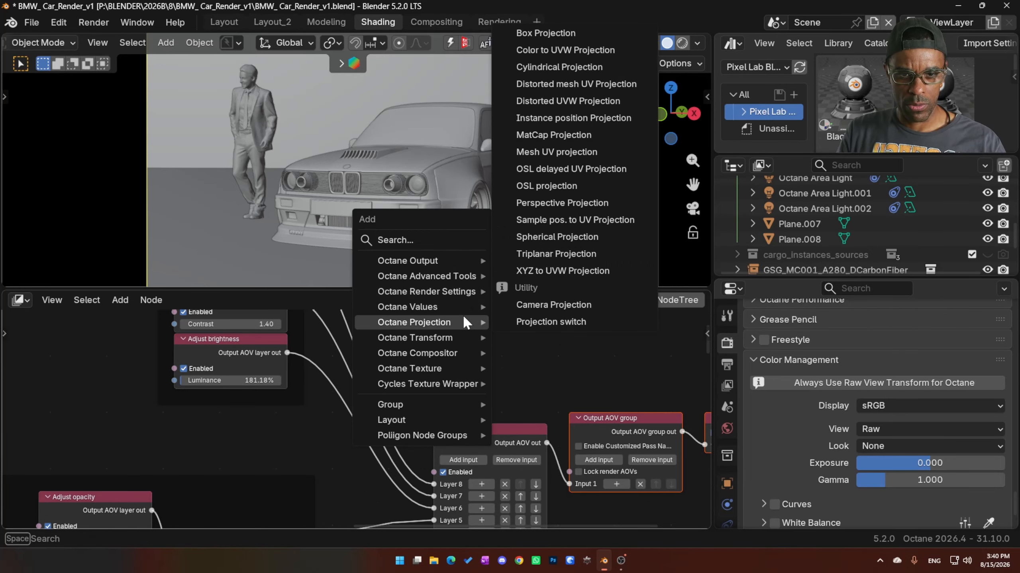
mouse_move(464, 308)
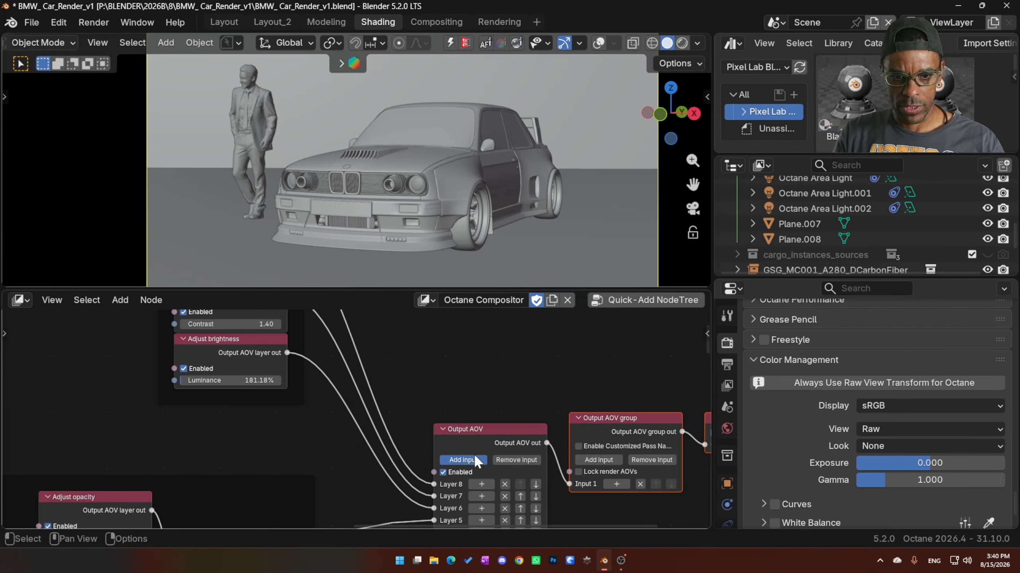
- Add a Layer 9 input to the Output AOV and feed it from a new Convert for SDR display (basic) node
left_click(473, 457)
key("shift+a")
mouse_move(483, 484)
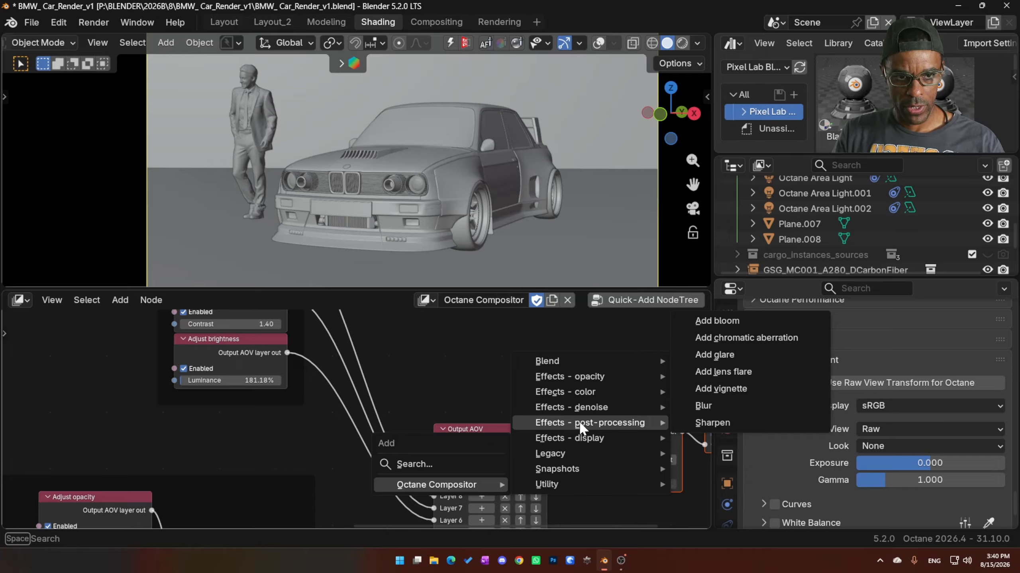
mouse_move(581, 408)
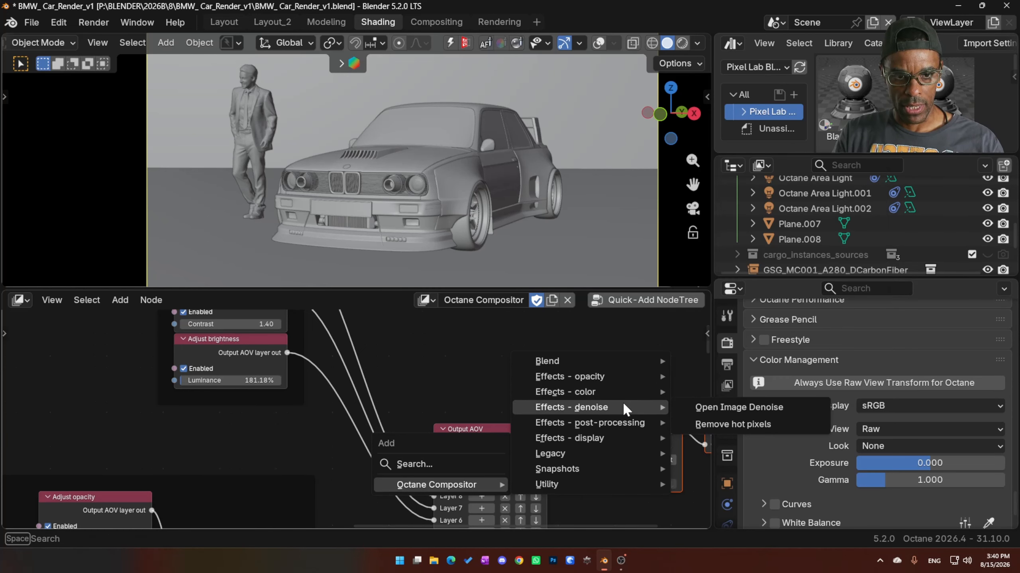
mouse_move(623, 421)
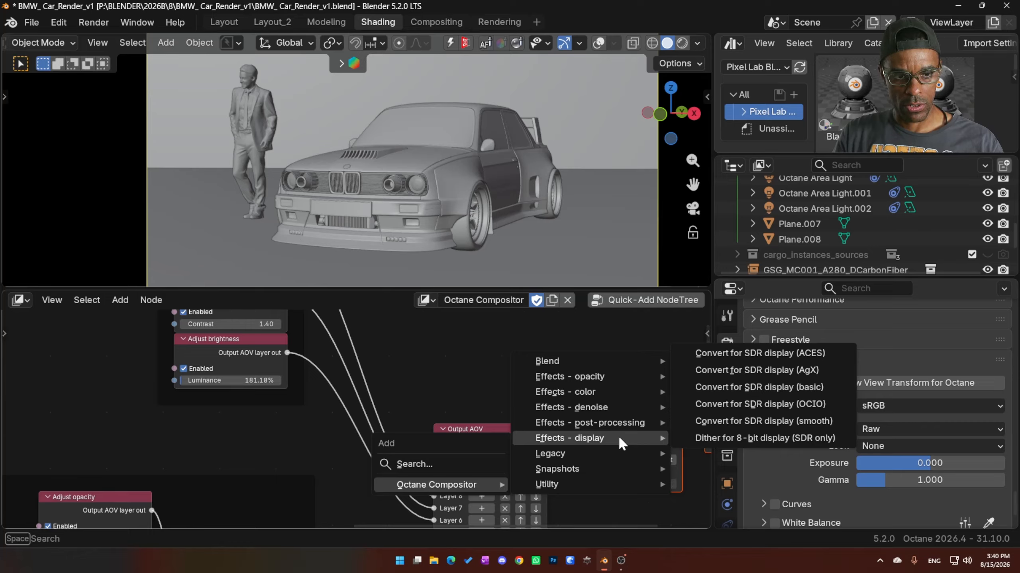
left_click(734, 386)
left_click(642, 348)
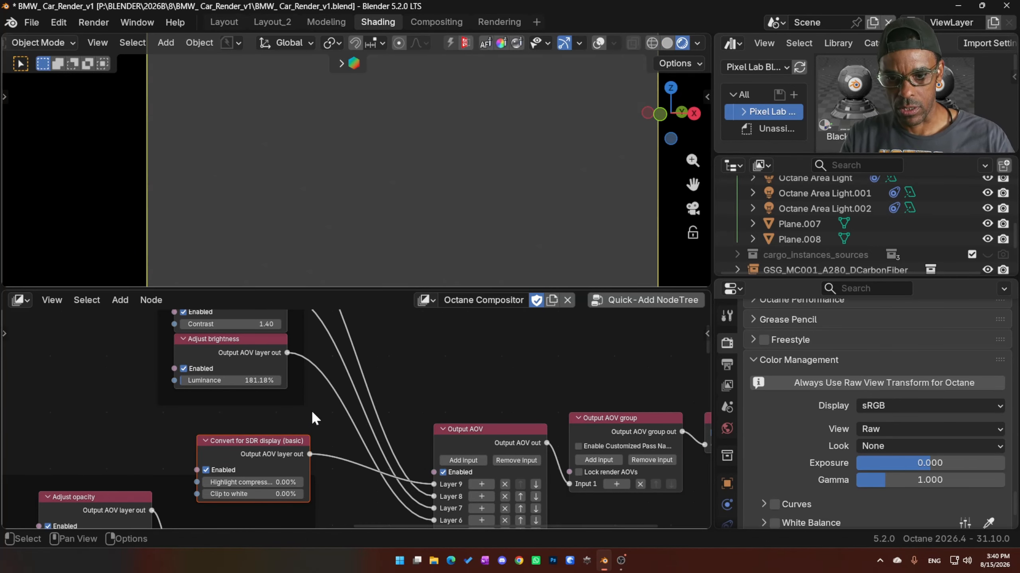
- Move the SDR display conversion node above the adjustment frame and set its highlight compression to 100% and clip to white to 63.10%
middle_click_drag(310, 409, 325, 430)
mouse_move(271, 462)
left_mouse_down()
mouse_move(258, 436)
mouse_move(268, 436)
left_mouse_up()
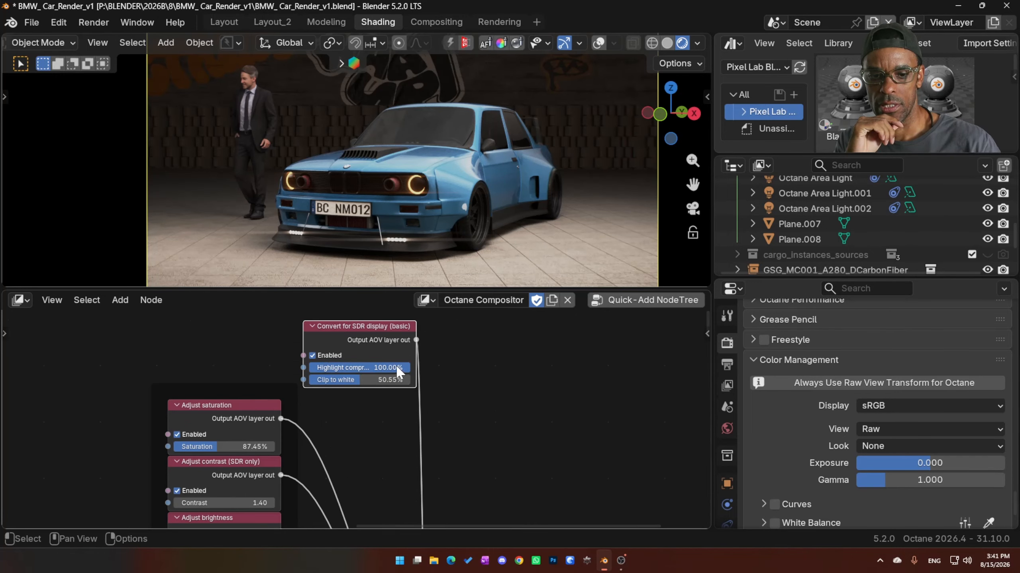
left_click(357, 367)
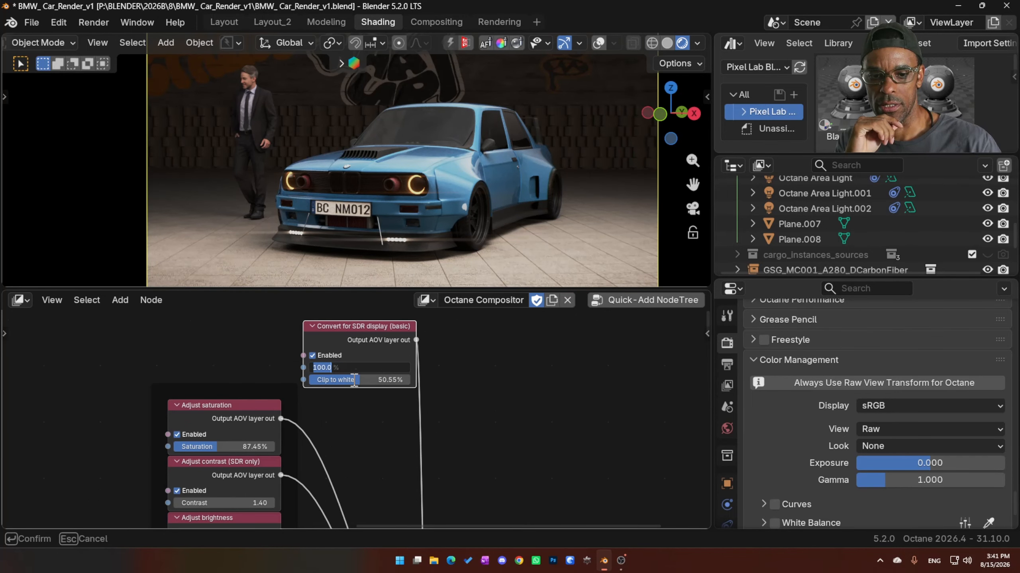
left_click(354, 380)
mouse_move(354, 380)
left_mouse_down()
mouse_move(306, 380)
mouse_move(366, 380)
left_mouse_up()
- Toggle the Convert for SDR display (basic) node off and on to compare its effect, and delete the node
left_click(317, 356)
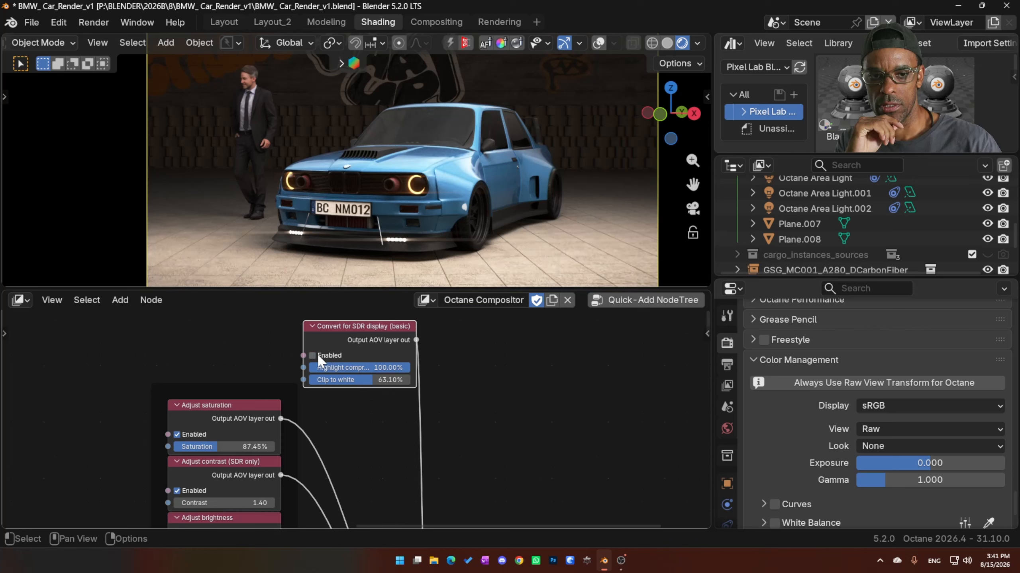
left_click(317, 353)
left_click(317, 354)
left_click(317, 353)
left_click(317, 353)
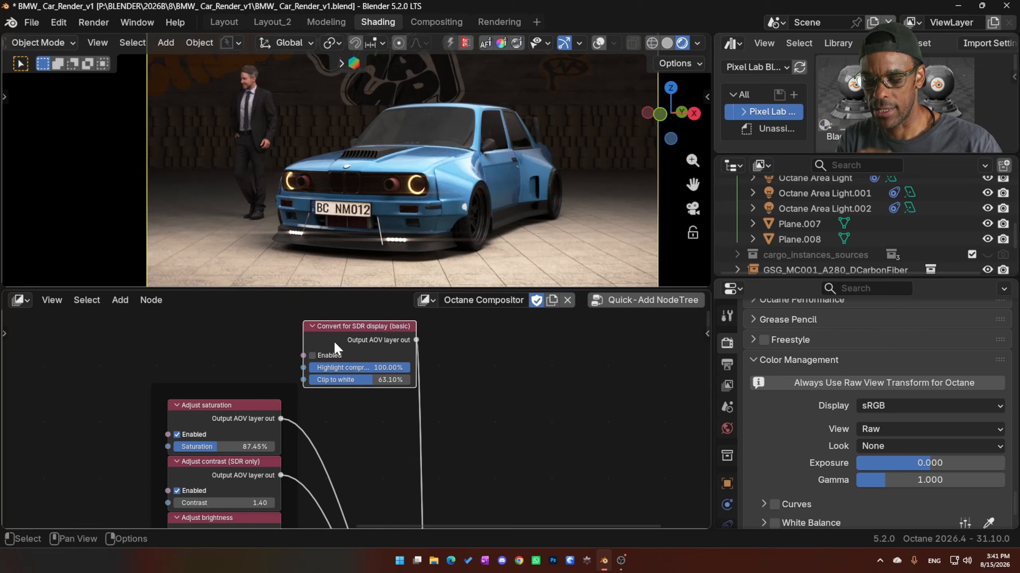
key("x")
middle_click_drag(346, 462, 350, 390)
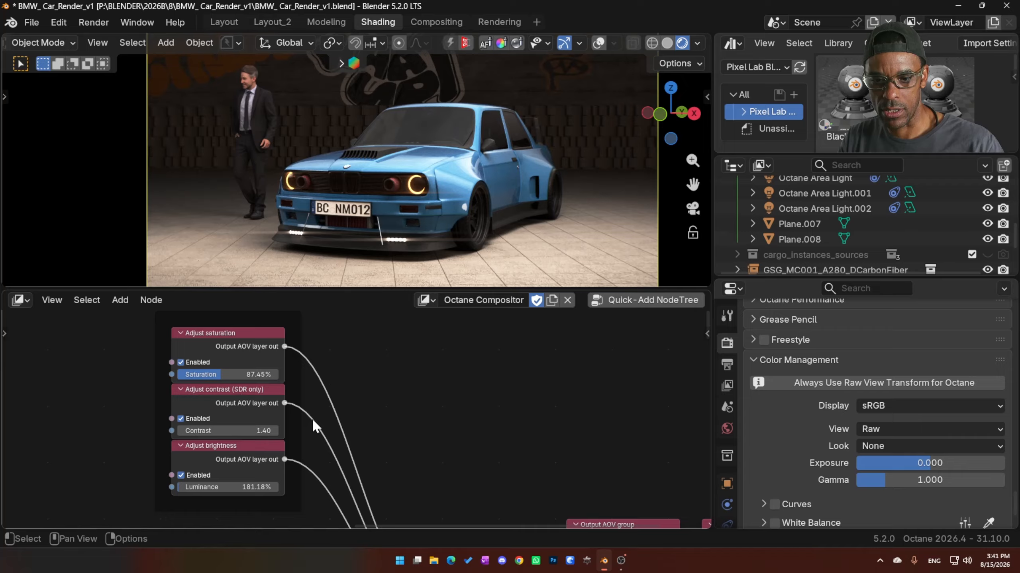
middle_click_drag(312, 418, 339, 381)
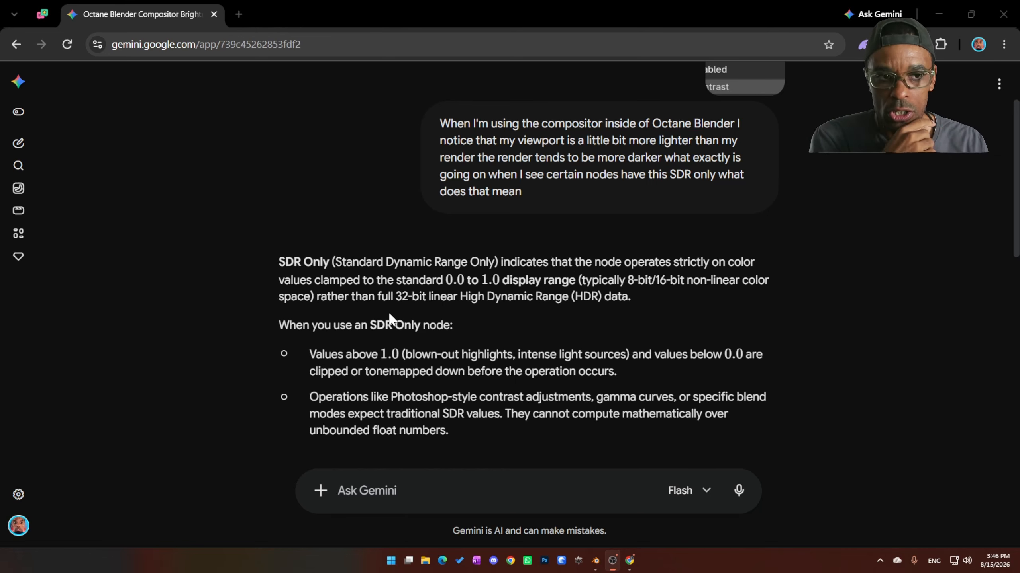
- Read the suggested fixes for the brightness mismatch in the Gemini answer and switch back to Blender
scroll(558, 301, "down", 15)
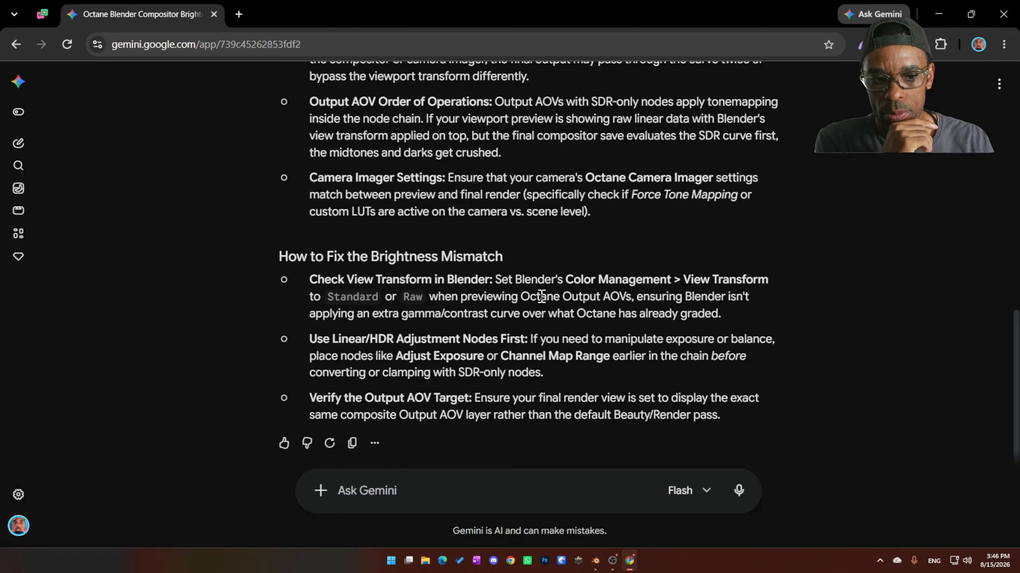
left_click(936, 16)
- Disconnect the Imager node from the Apply imager and post processing node and reconnect it to compare its effect
left_click_drag(278, 350, 270, 372)
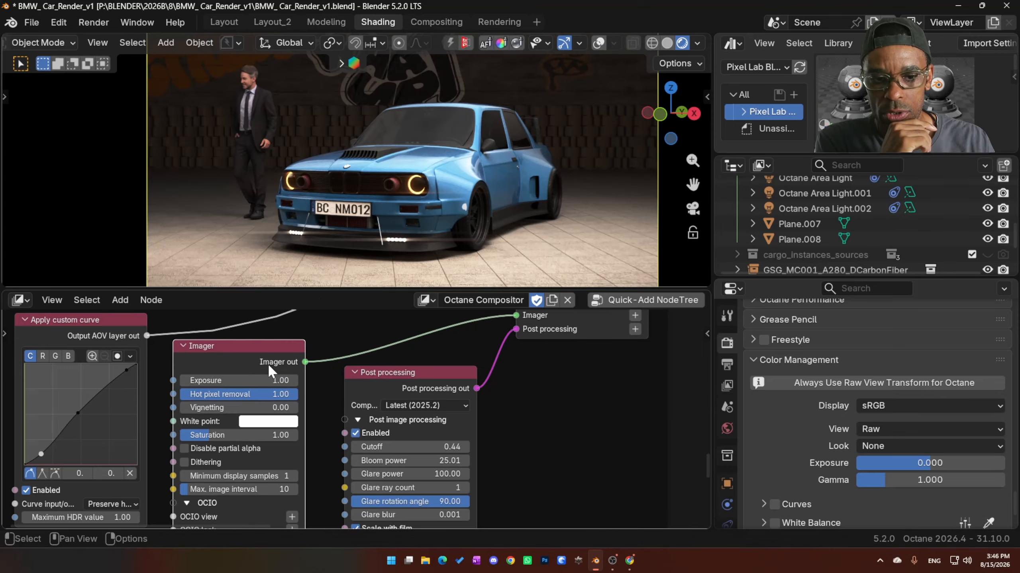
middle_click_drag(607, 393, 591, 433)
left_click_drag(499, 352, 463, 353)
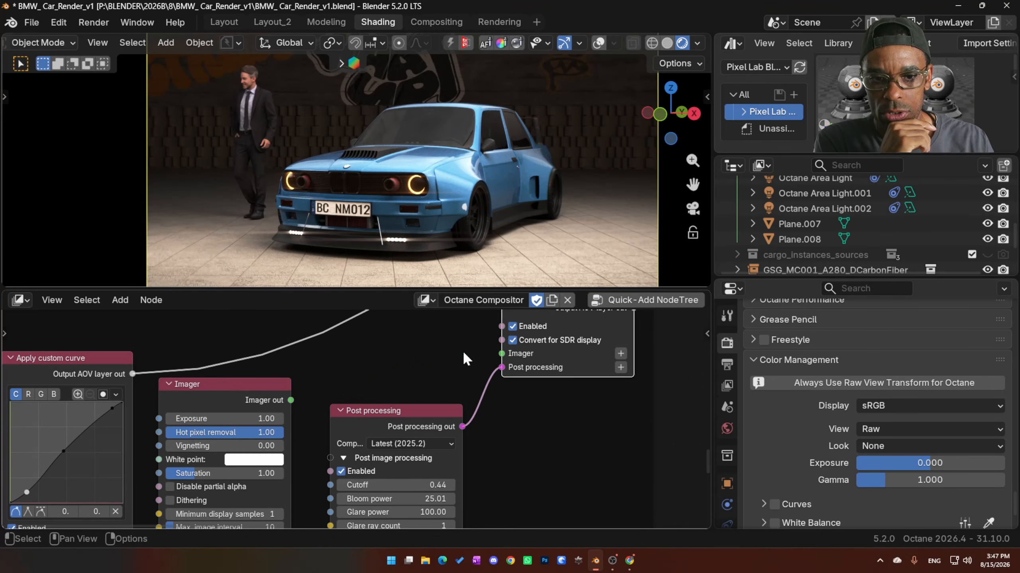
left_click_drag(276, 400, 502, 386)
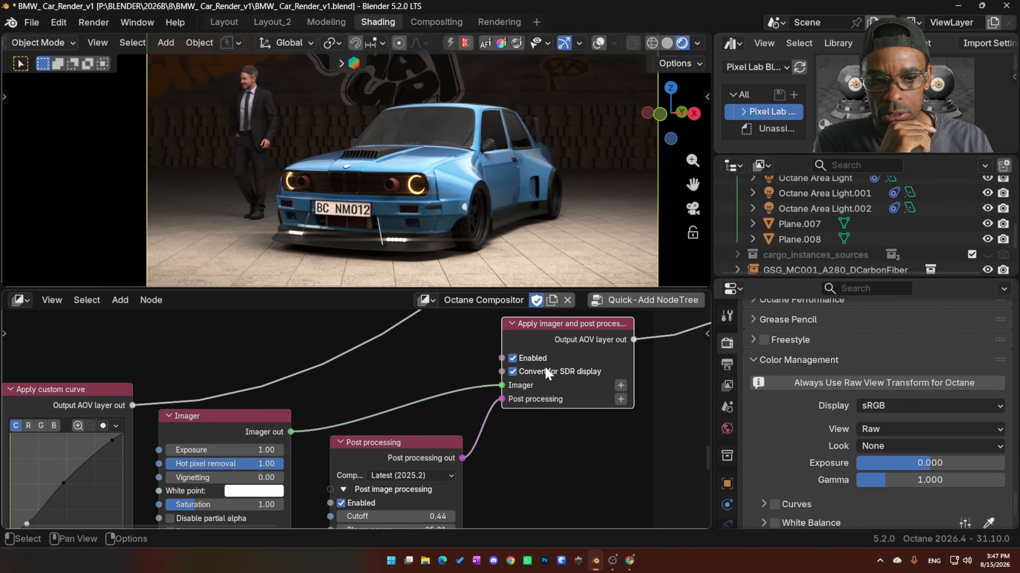
- Look over the Imager and Post processing node settings and make the 3D viewport taller above the node editor
middle_click_drag(538, 438, 544, 267)
scroll(259, 425, "down", 4)
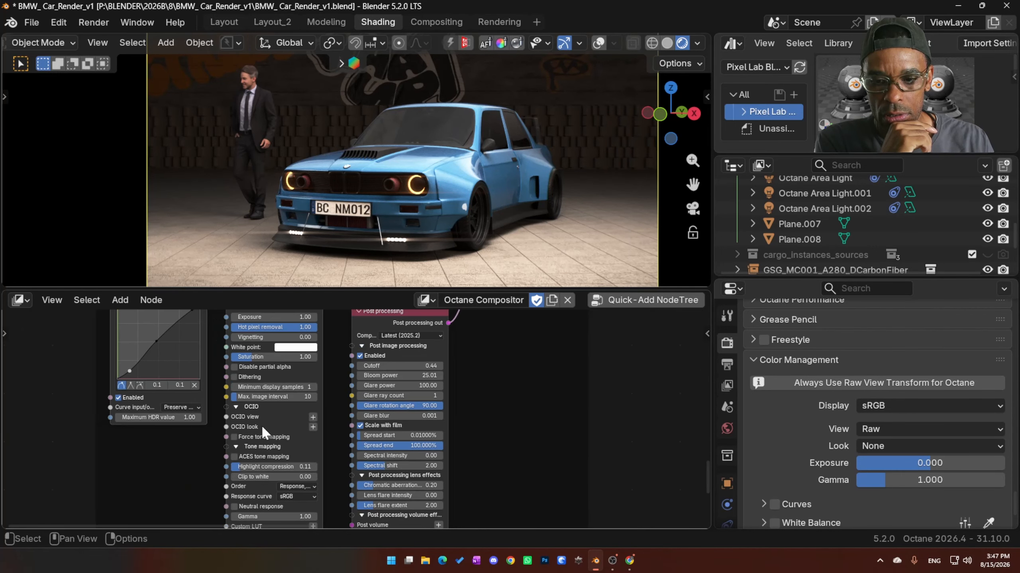
scroll(403, 354, "up", 2)
left_click_drag(427, 288, 424, 331)
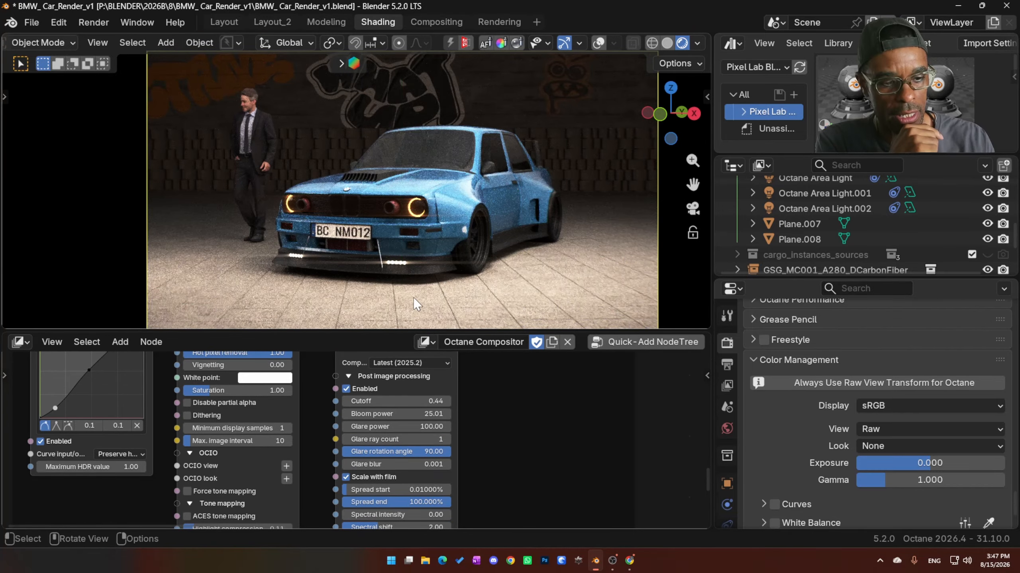